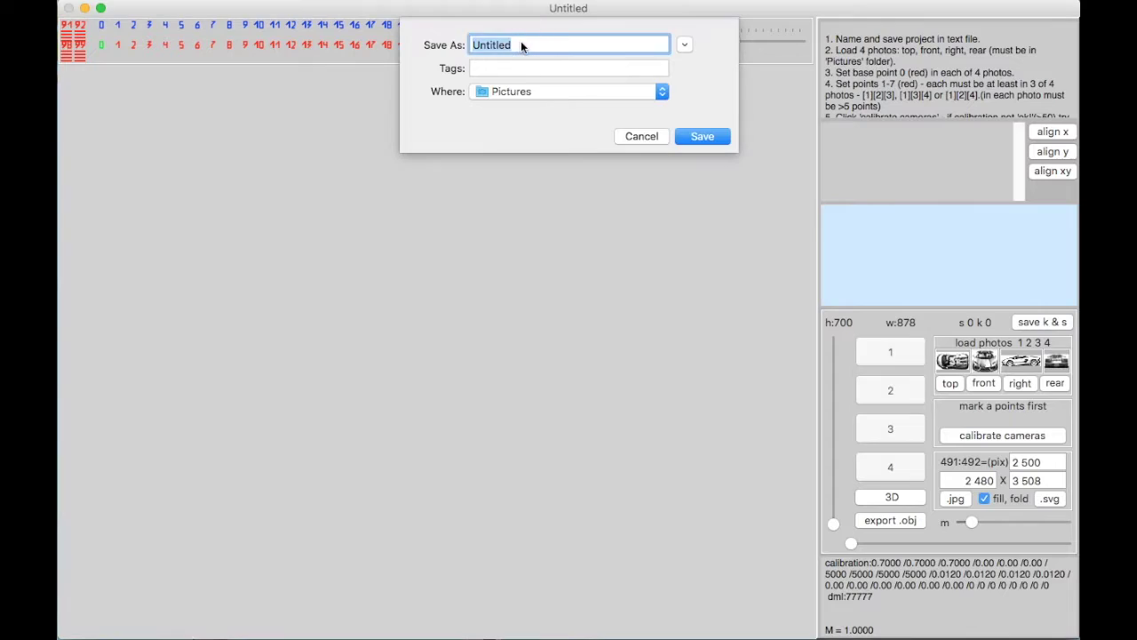
# Step: Save the new project under the name Poni1 in the Pictures folder
pyautogui.write('Poni')
pyautogui.write('1')
pyautogui.click(696, 139)
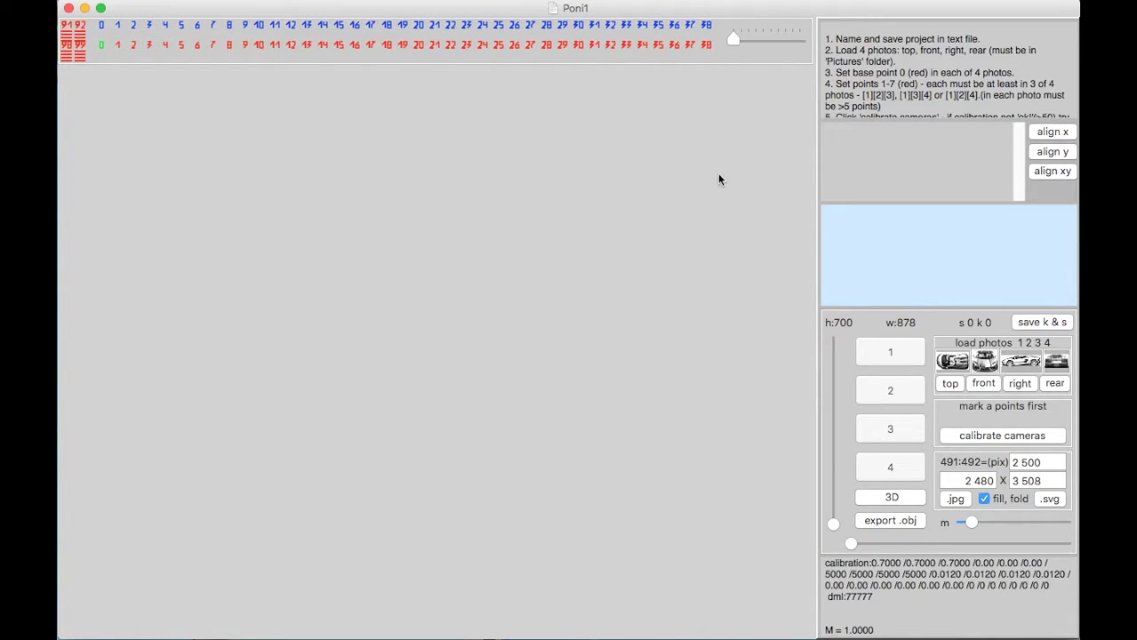
pyautogui.click(949, 383)
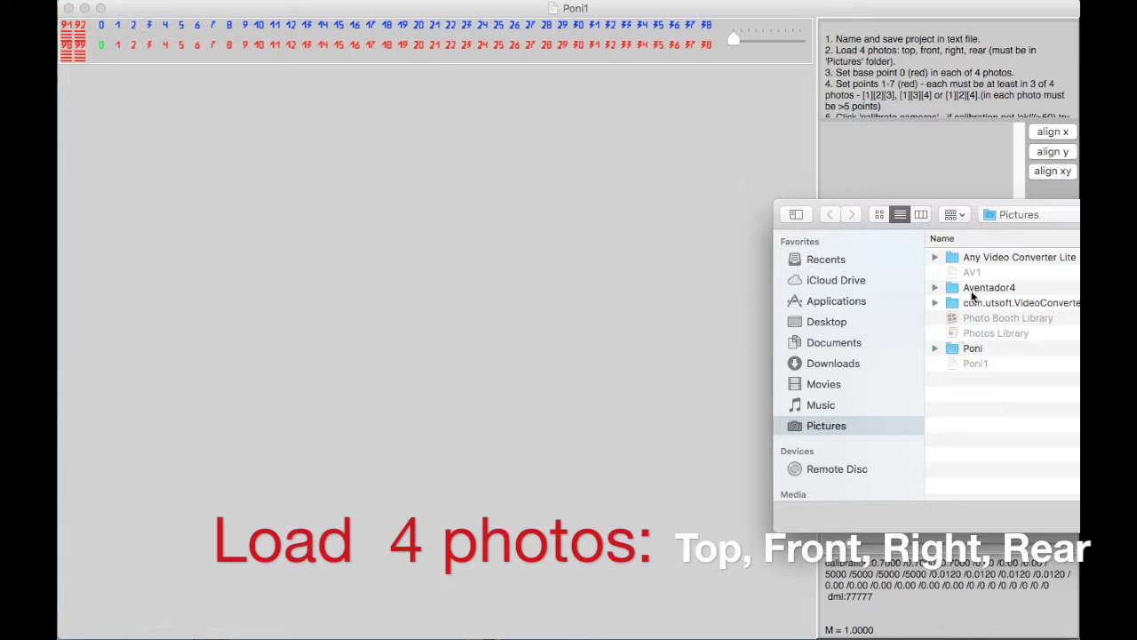
# Step: Load IMG_1792_top.jpg from the Poni folder as photo 1
pyautogui.moveTo(1010, 202); pyautogui.dragTo(753, 215)
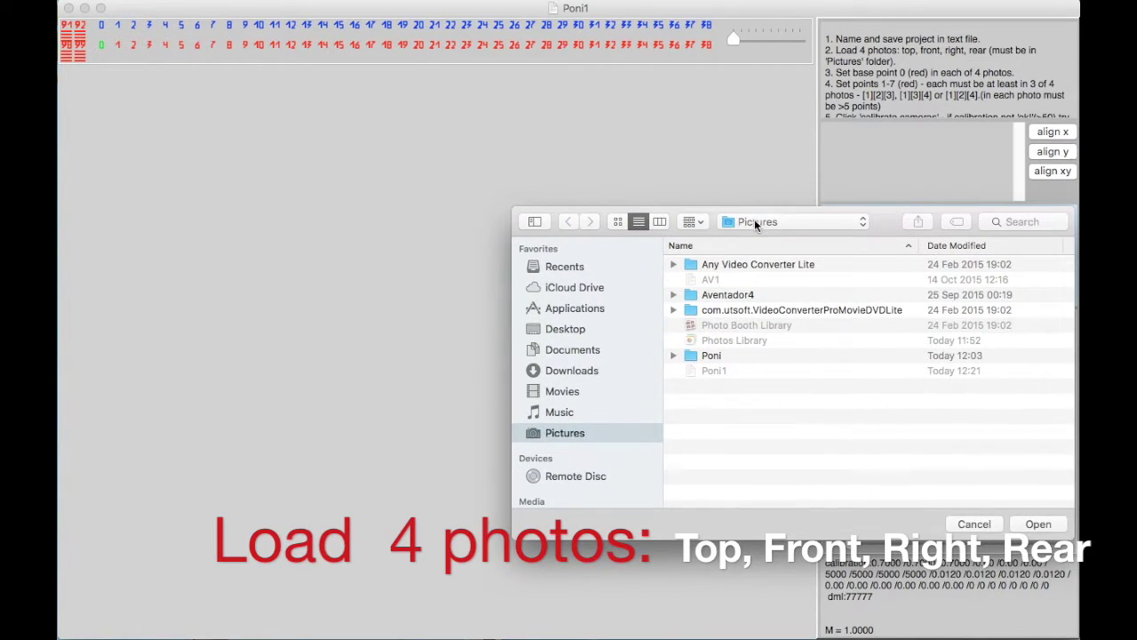
pyautogui.doubleClick(711, 355)
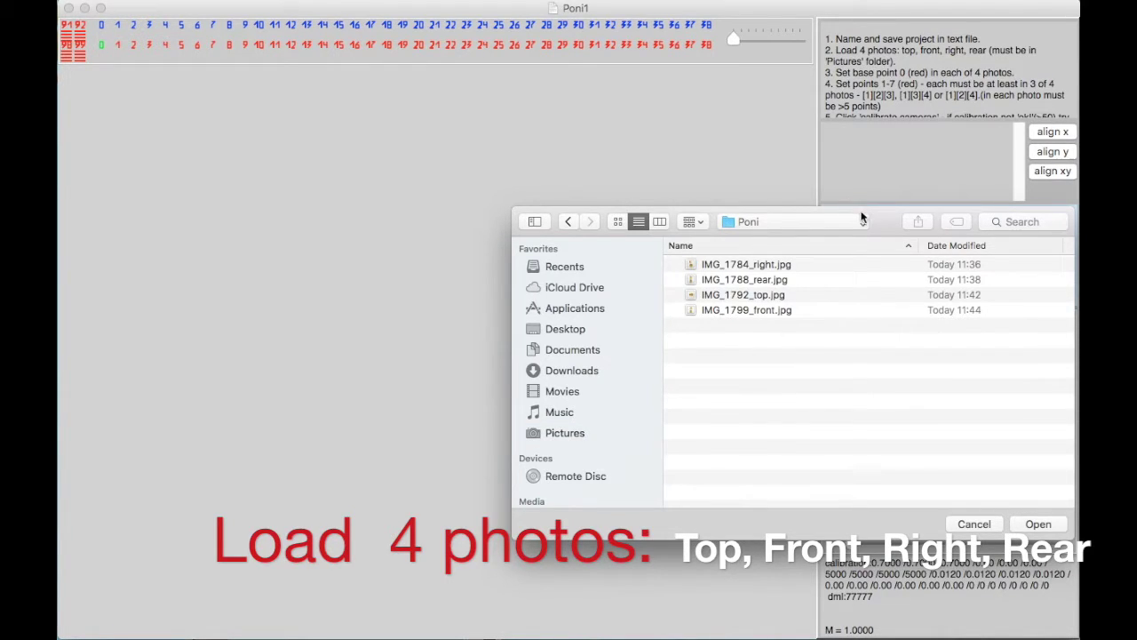
pyautogui.moveTo(860, 217); pyautogui.dragTo(585, 202)
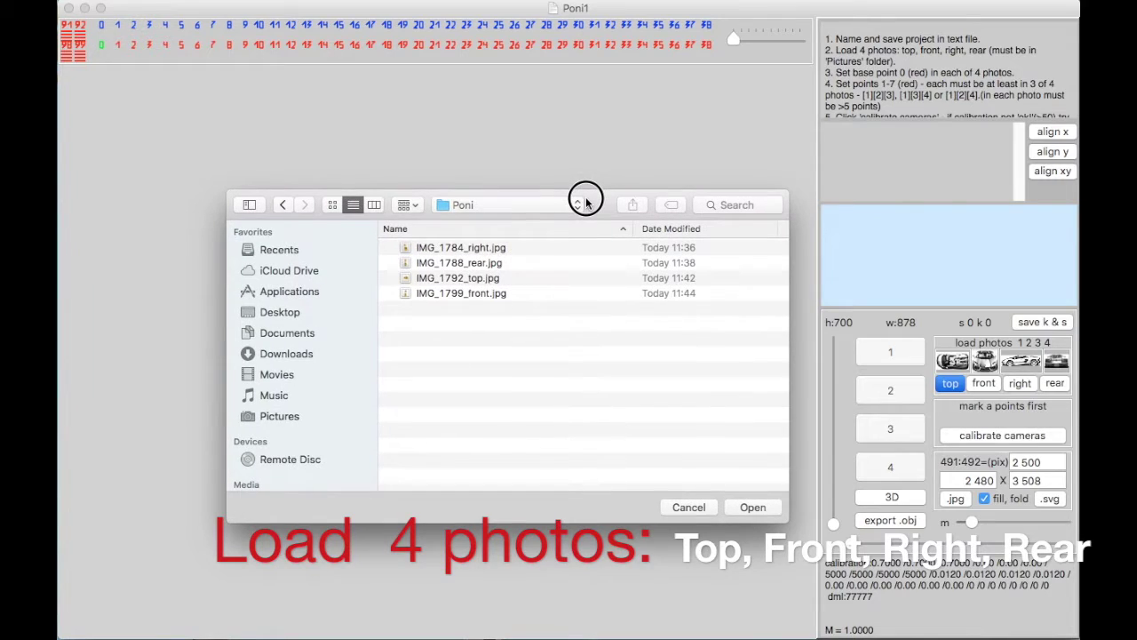
pyautogui.click(461, 278)
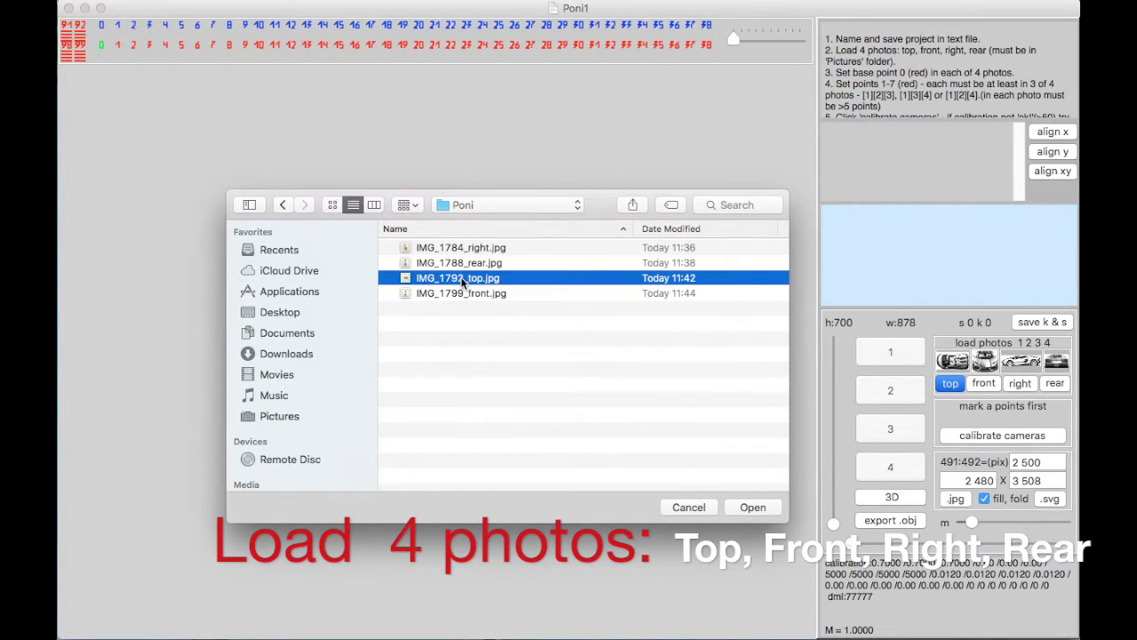
pyautogui.click(751, 506)
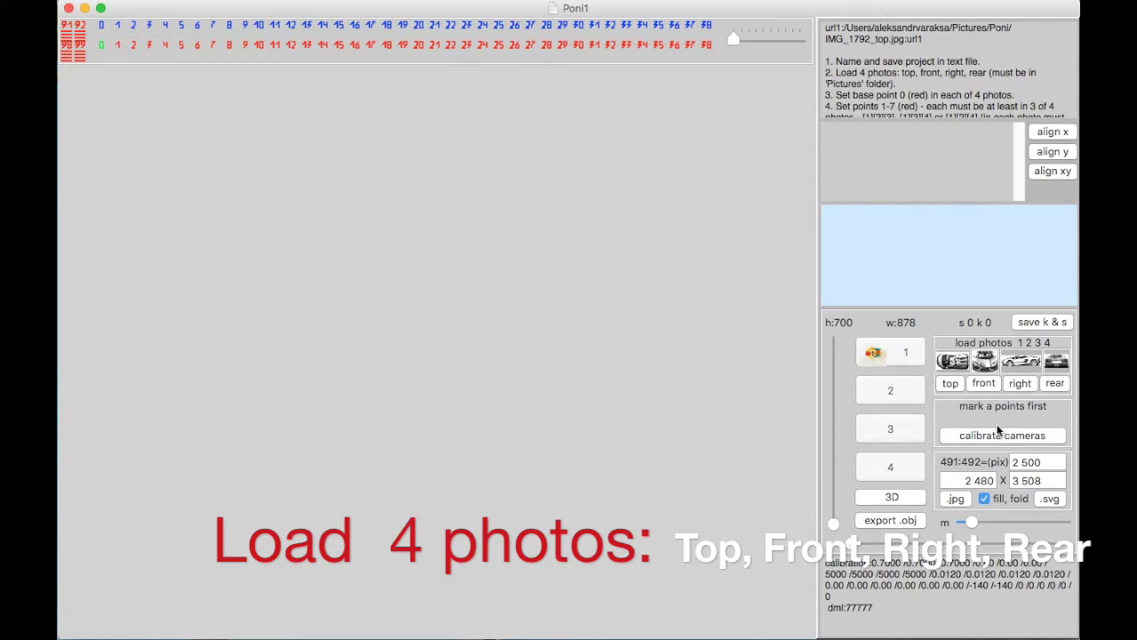
# Step: Load IMG_1799_front.jpg as photo 2
pyautogui.click(984, 383)
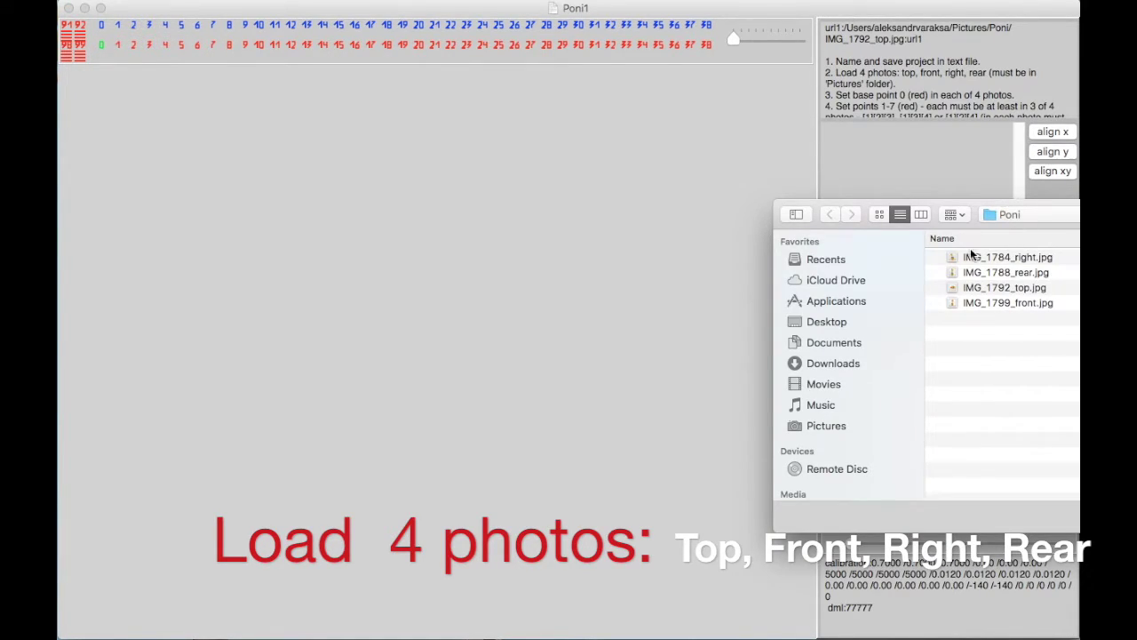
pyautogui.click(995, 302)
pyautogui.moveTo(994, 207); pyautogui.dragTo(650, 190)
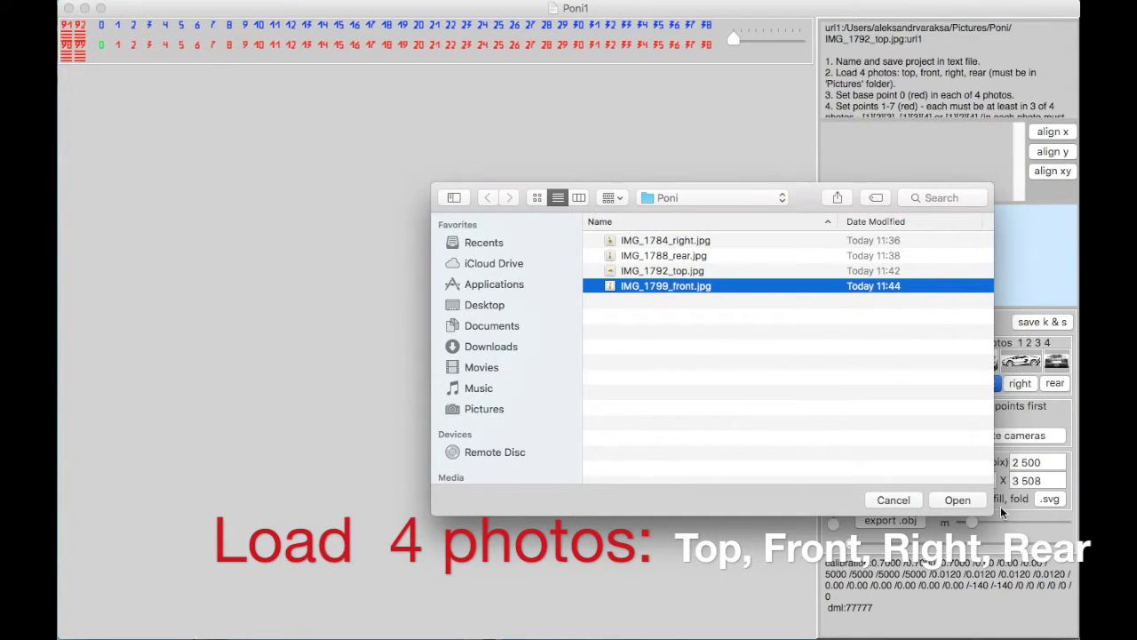
pyautogui.click(956, 501)
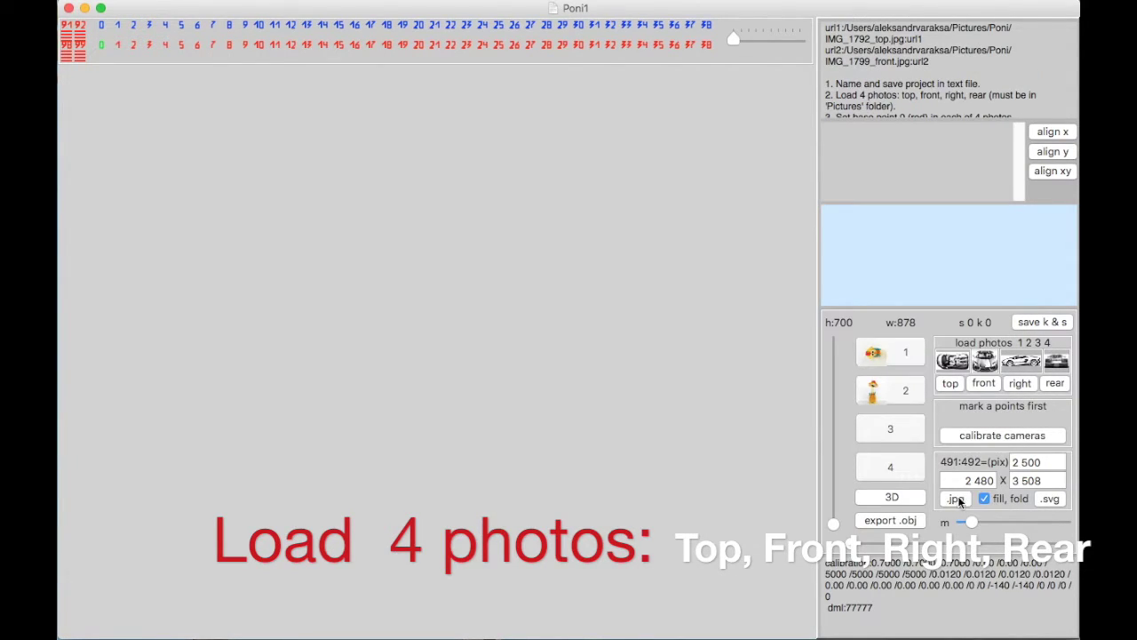
# Step: Load IMG_1784_right.jpg as photo 3
pyautogui.click(1019, 385)
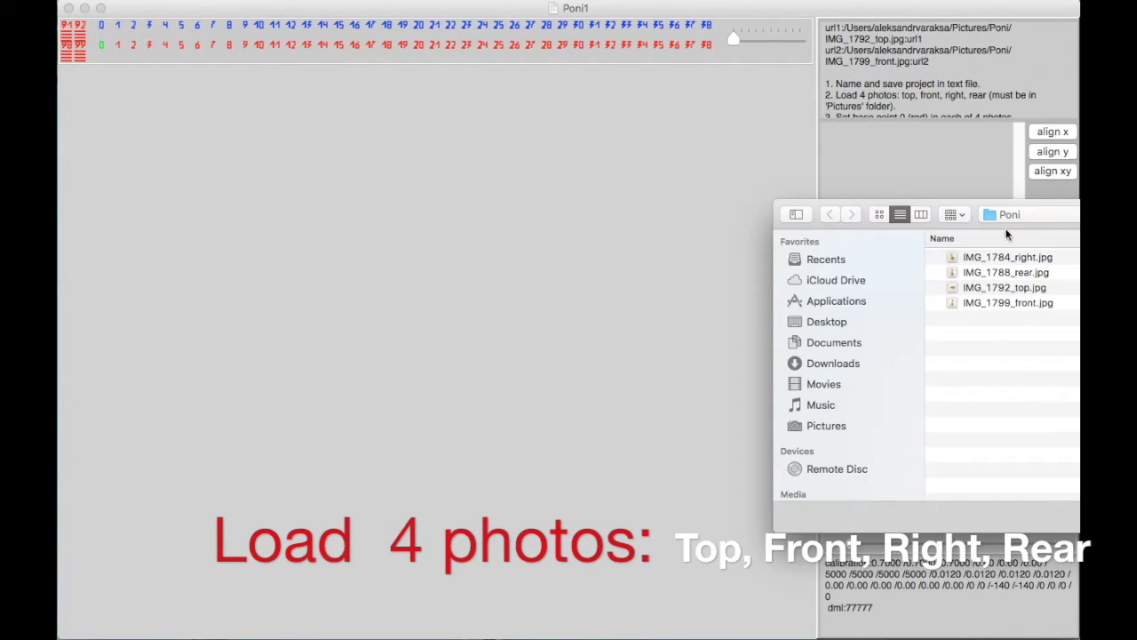
pyautogui.moveTo(986, 203); pyautogui.dragTo(446, 176)
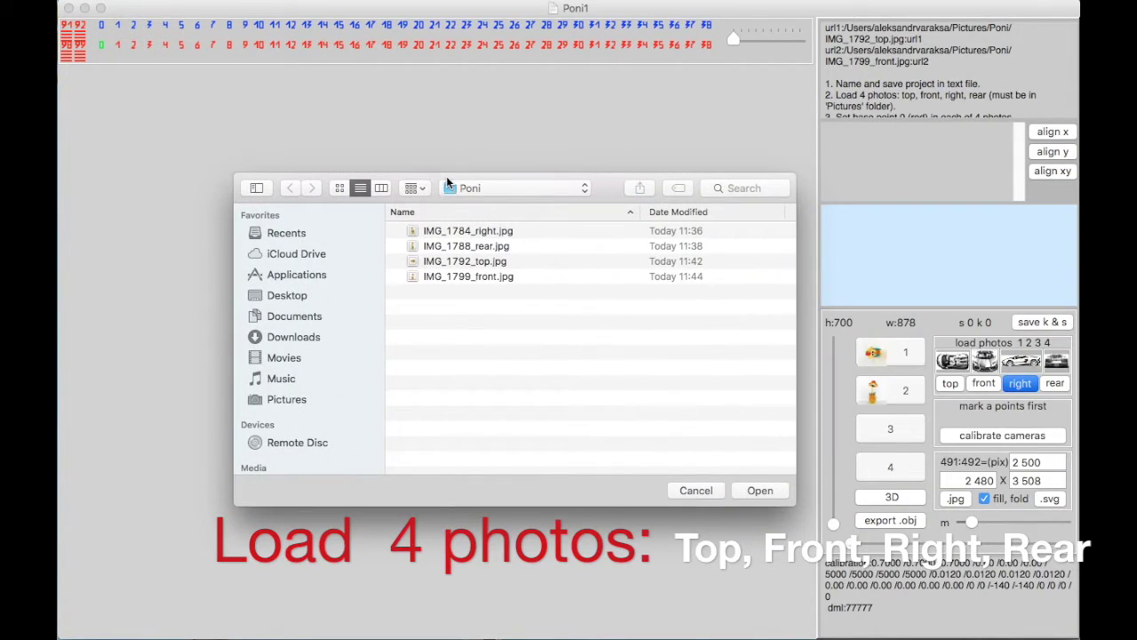
pyautogui.click(483, 230)
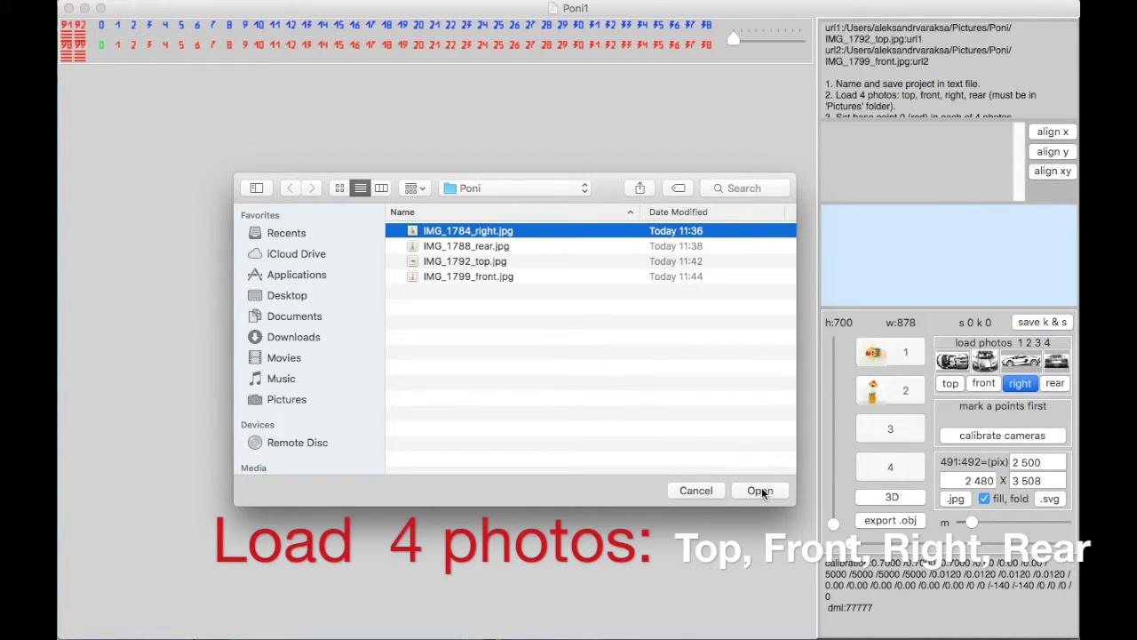
pyautogui.click(759, 490)
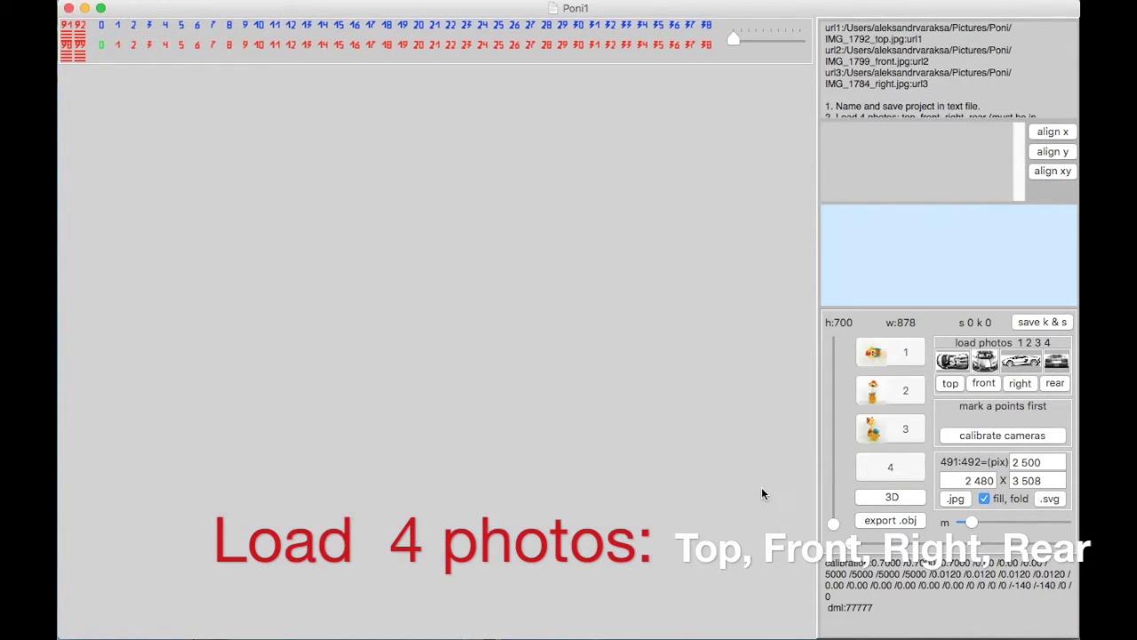
# Step: Load IMG_1788_rear.jpg as photo 4 and display the top-view photo
pyautogui.click(1056, 383)
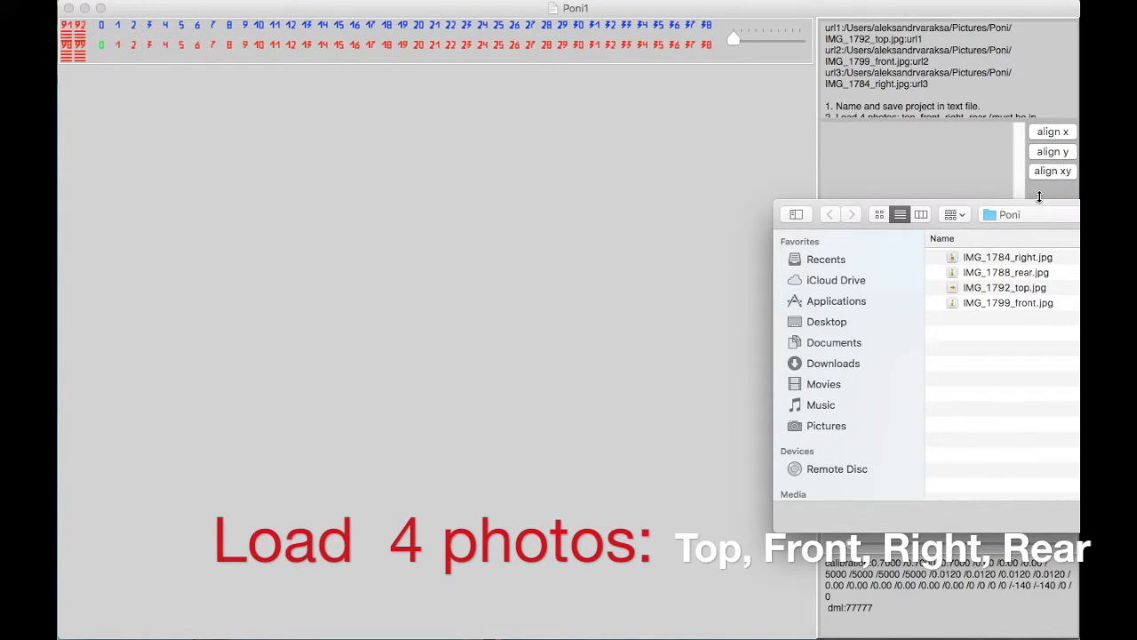
pyautogui.moveTo(971, 203); pyautogui.dragTo(606, 169)
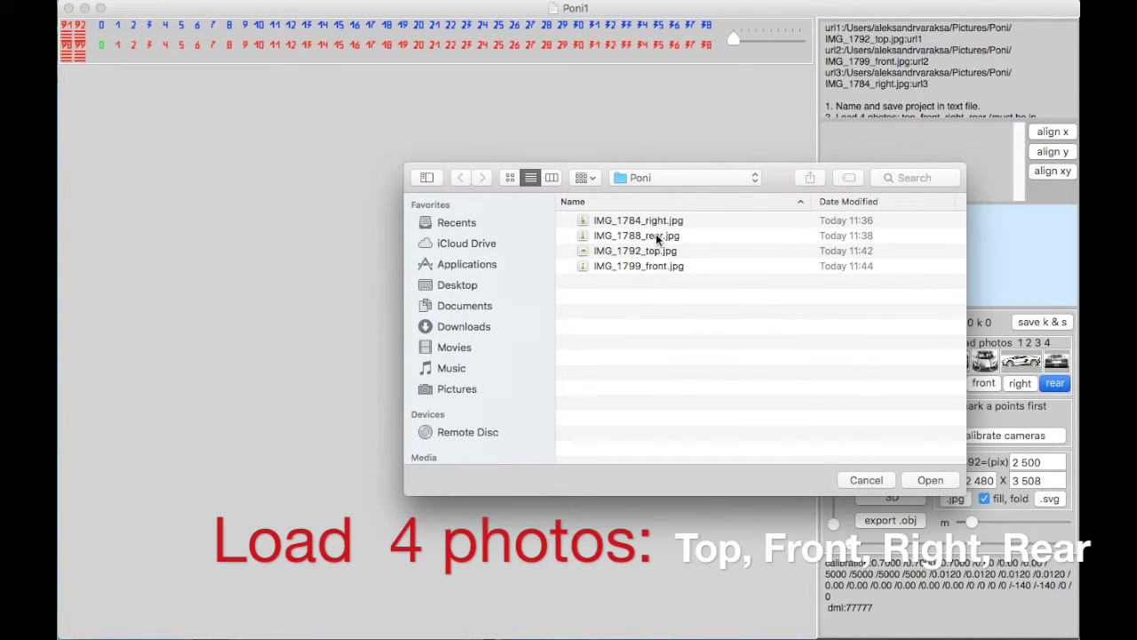
pyautogui.click(656, 234)
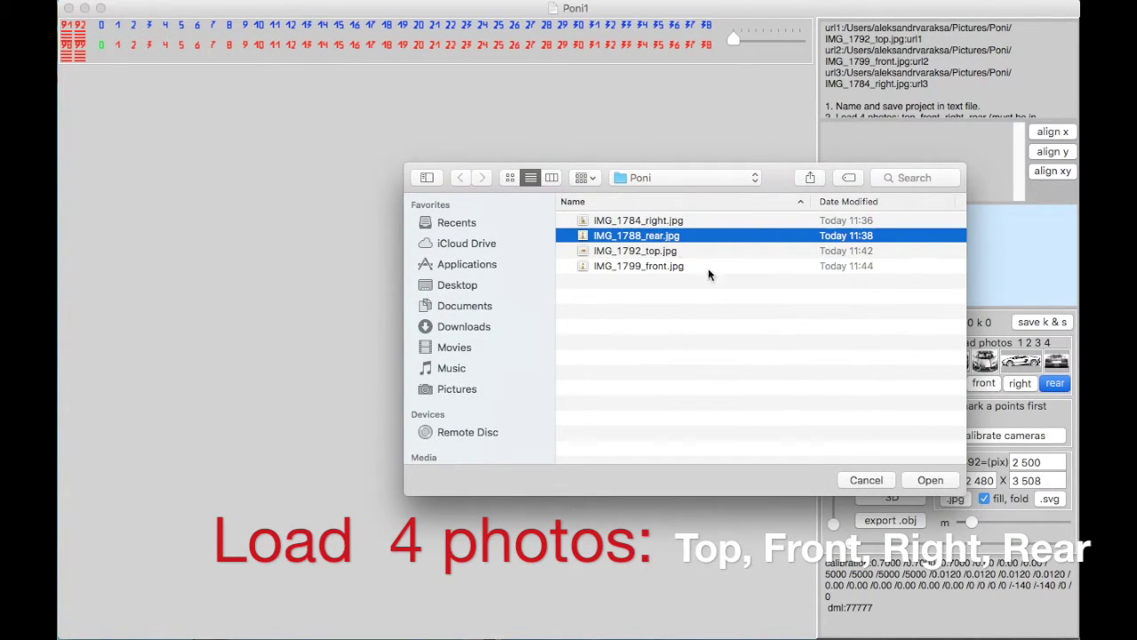
pyautogui.click(930, 480)
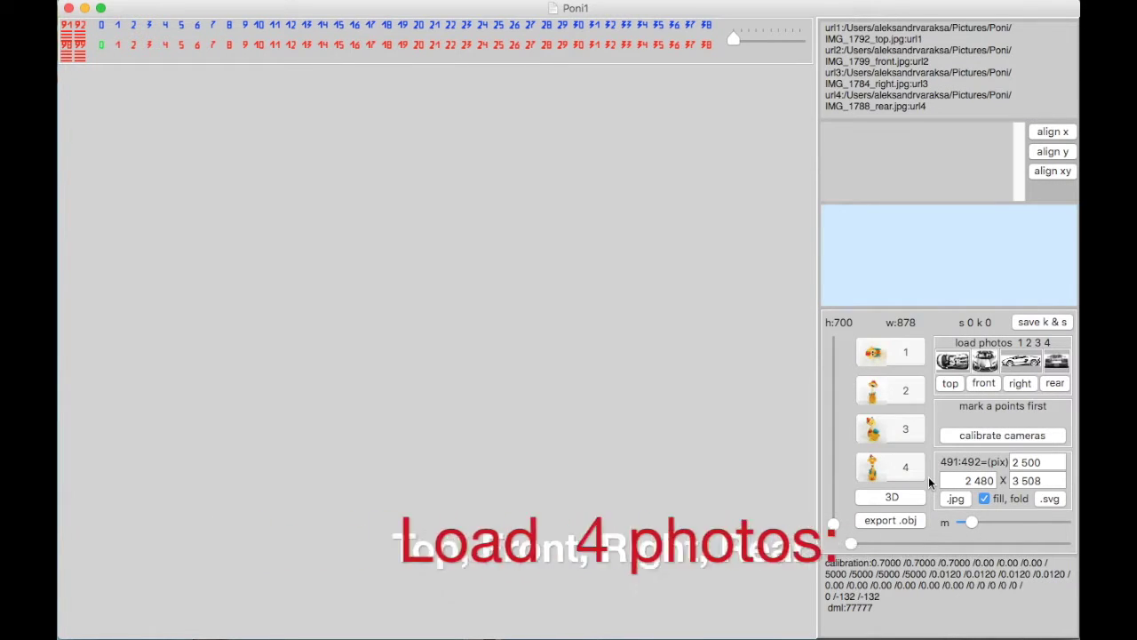
pyautogui.click(873, 355)
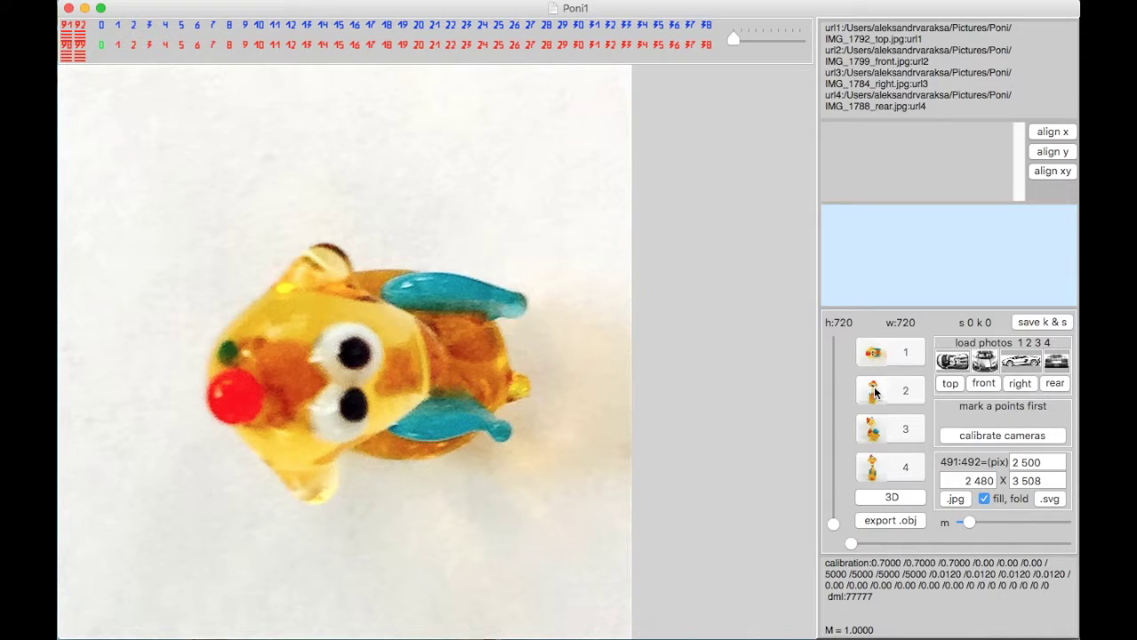
pyautogui.click(873, 391)
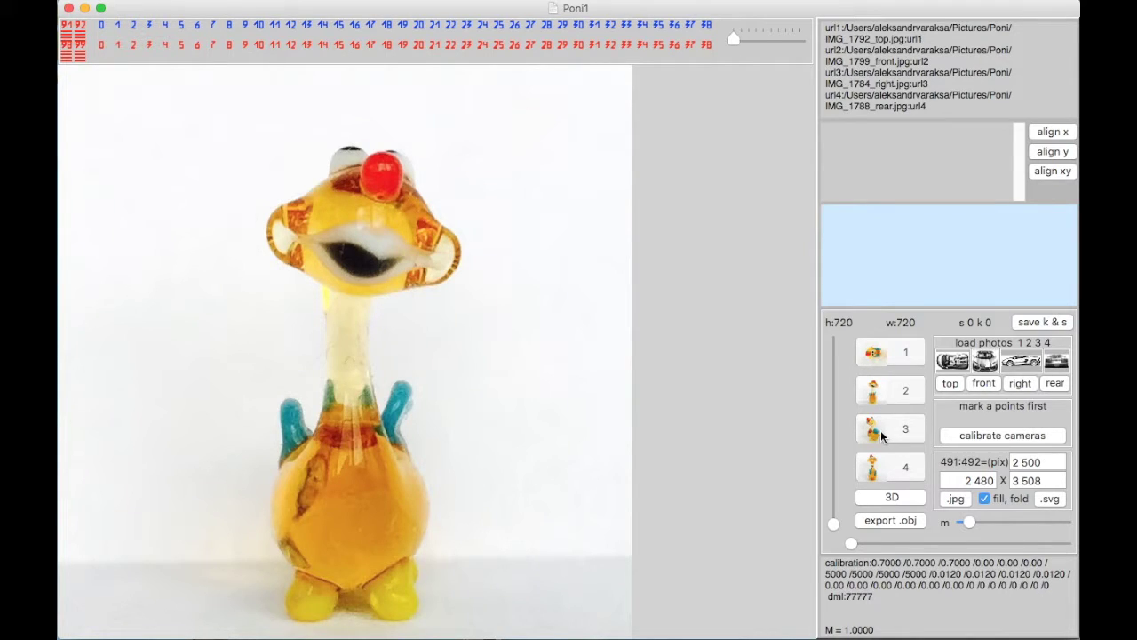
pyautogui.click(881, 430)
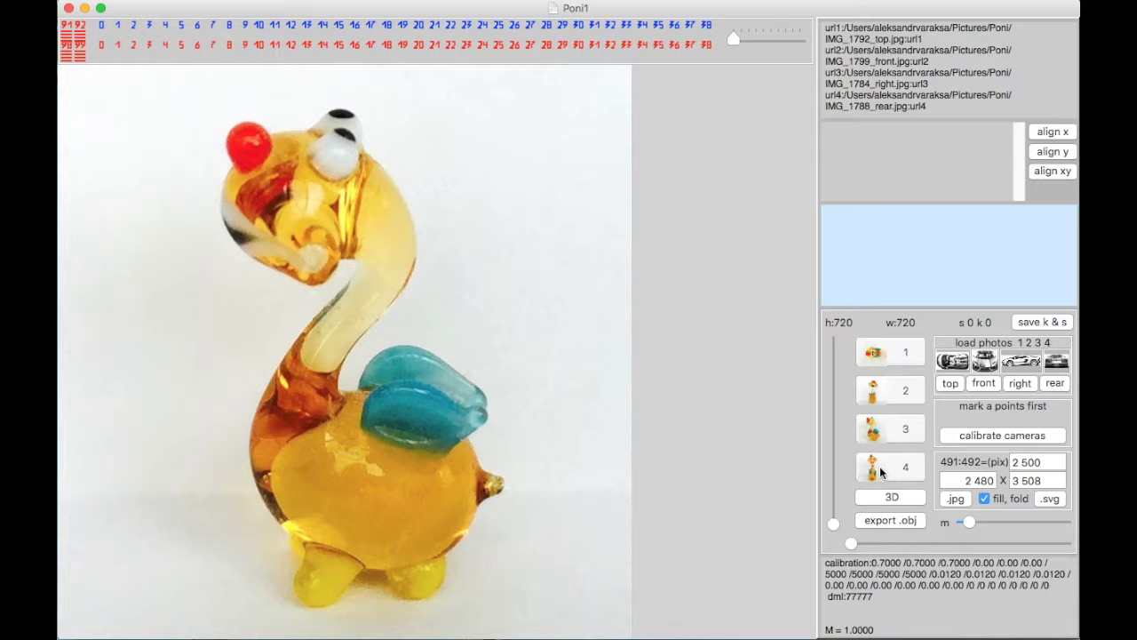
pyautogui.click(880, 473)
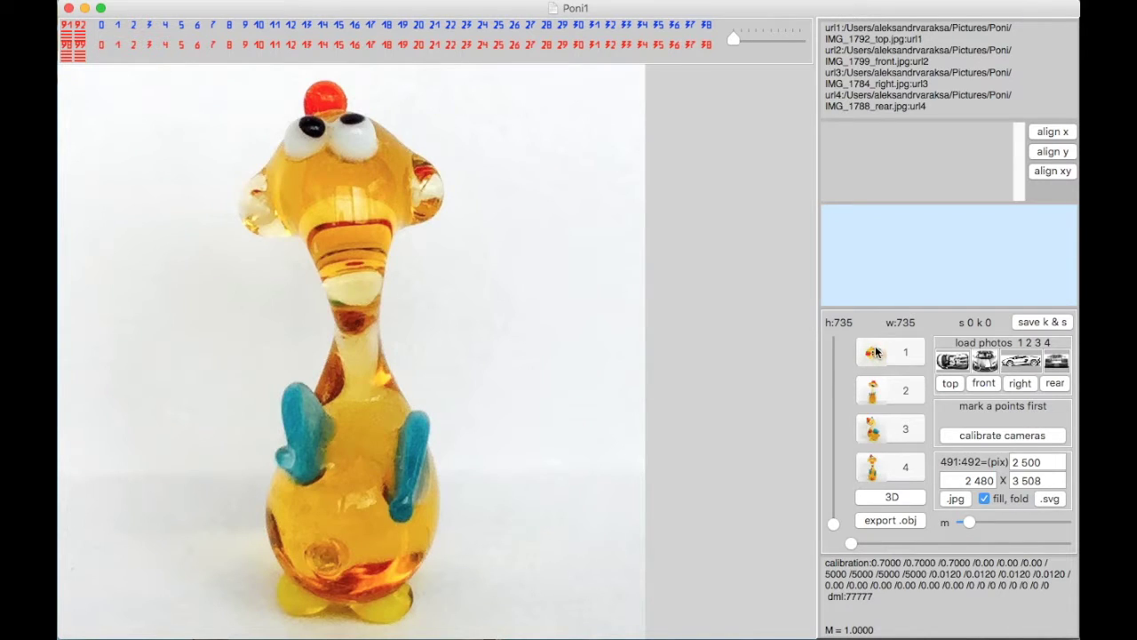
pyautogui.click(876, 388)
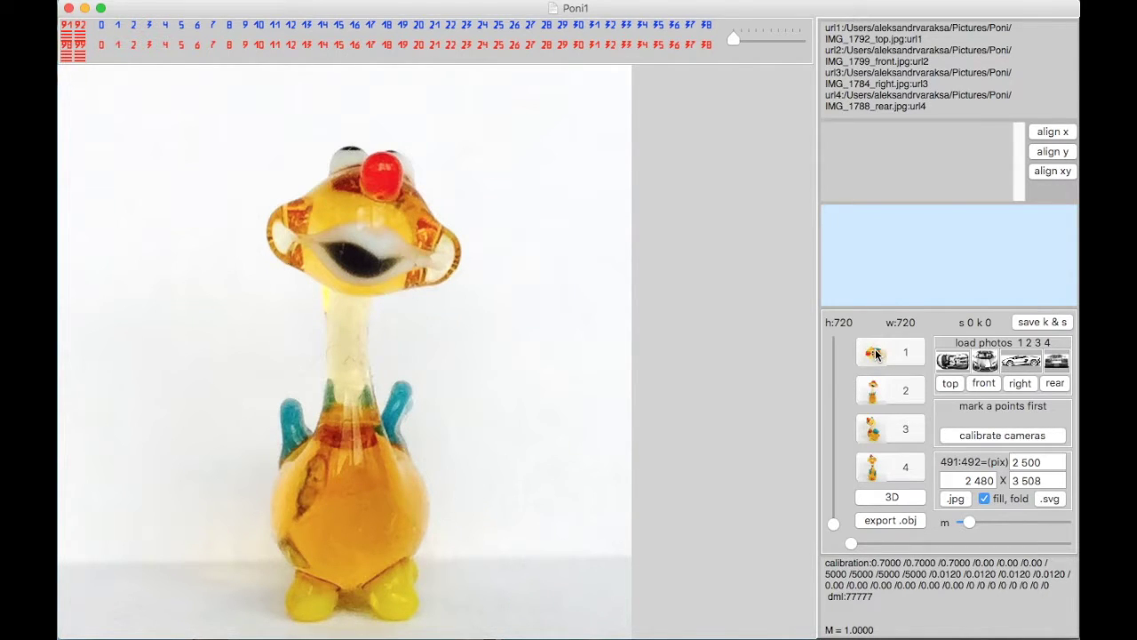
pyautogui.click(876, 354)
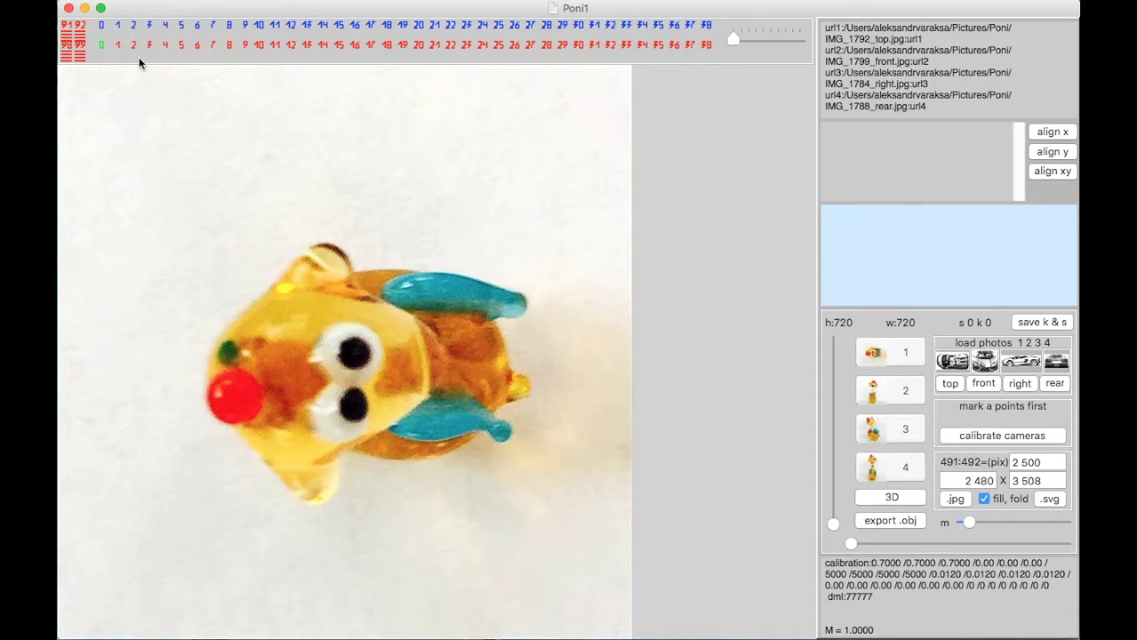
pyautogui.moveTo(98, 47); pyautogui.dragTo(514, 434)
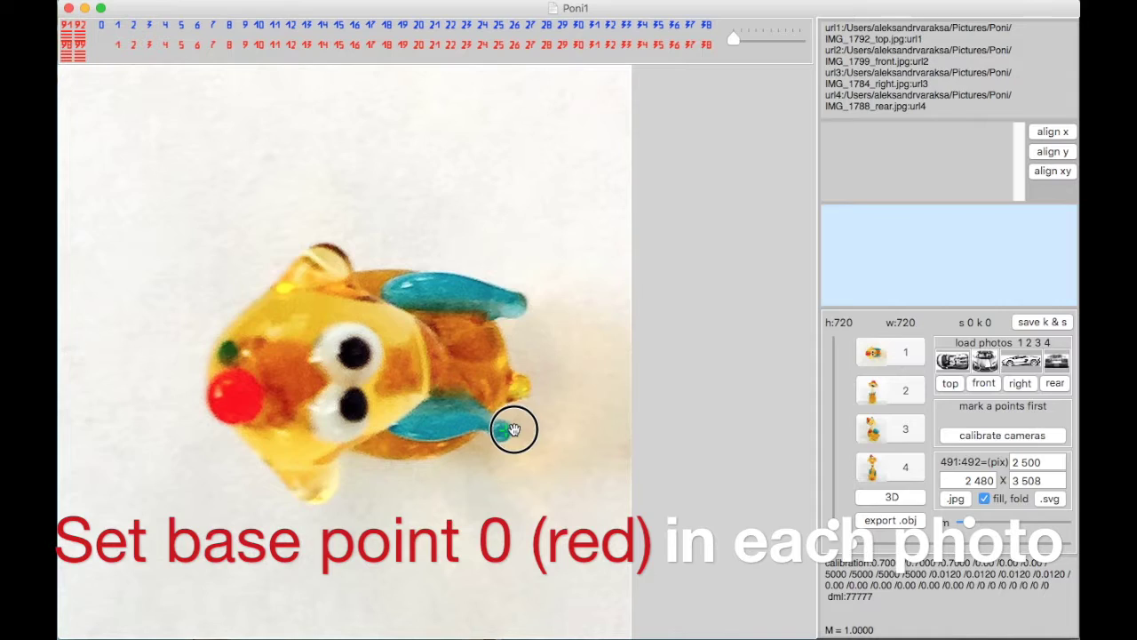
# Step: Set point 0 at the lower wing tip in the top photo and on the wing in the front photo
pyautogui.moveTo(514, 433); pyautogui.dragTo(510, 438)
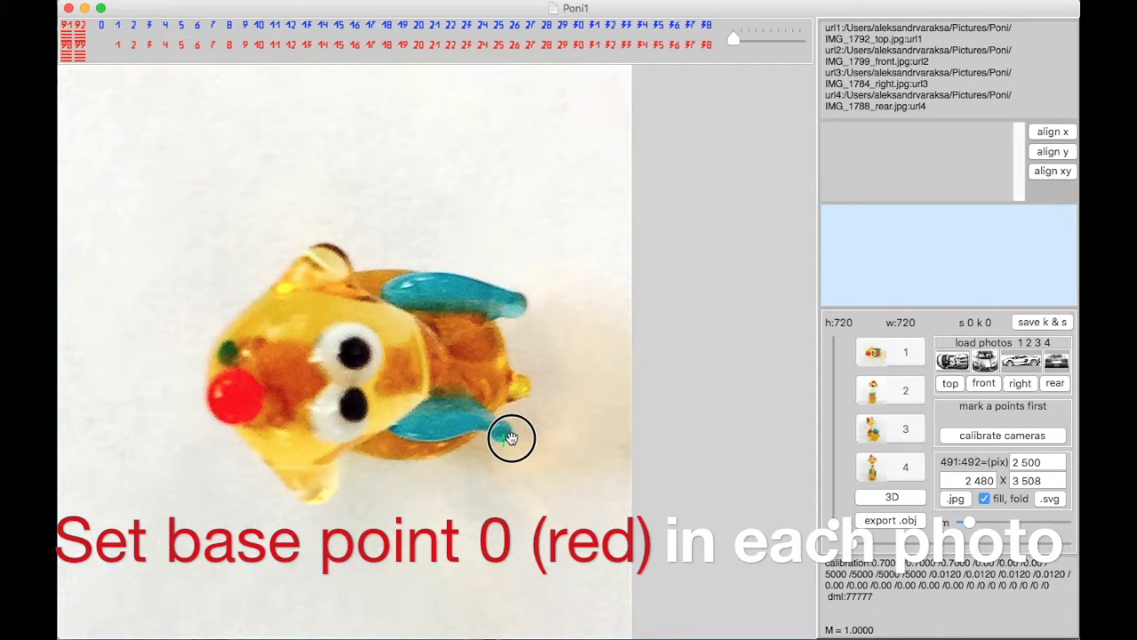
pyautogui.moveTo(511, 438); pyautogui.dragTo(507, 437)
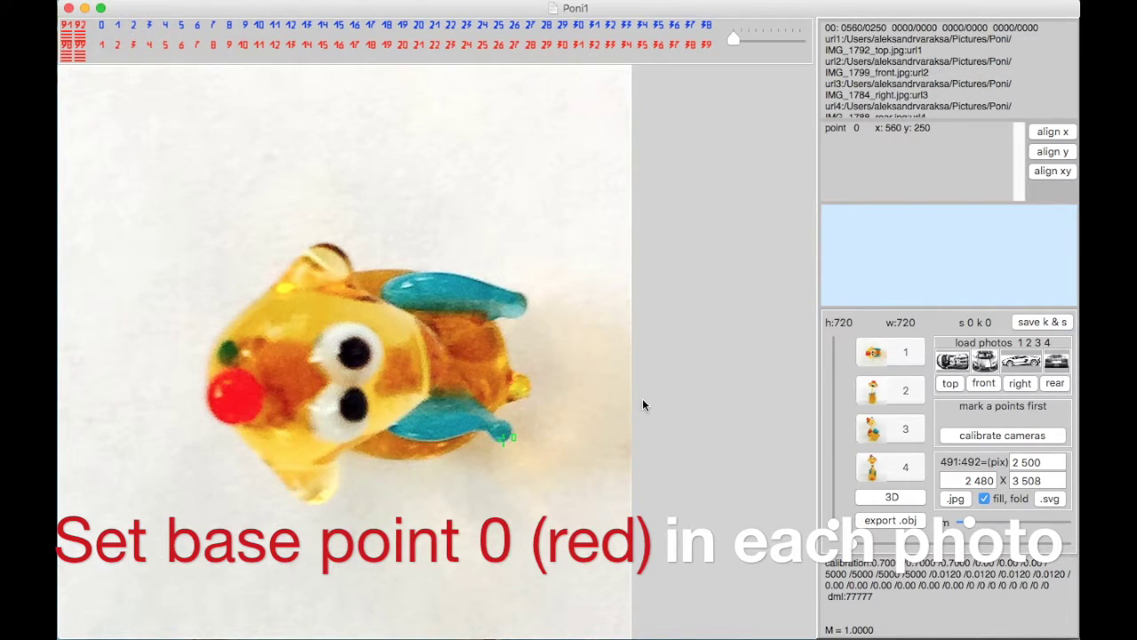
pyautogui.click(873, 393)
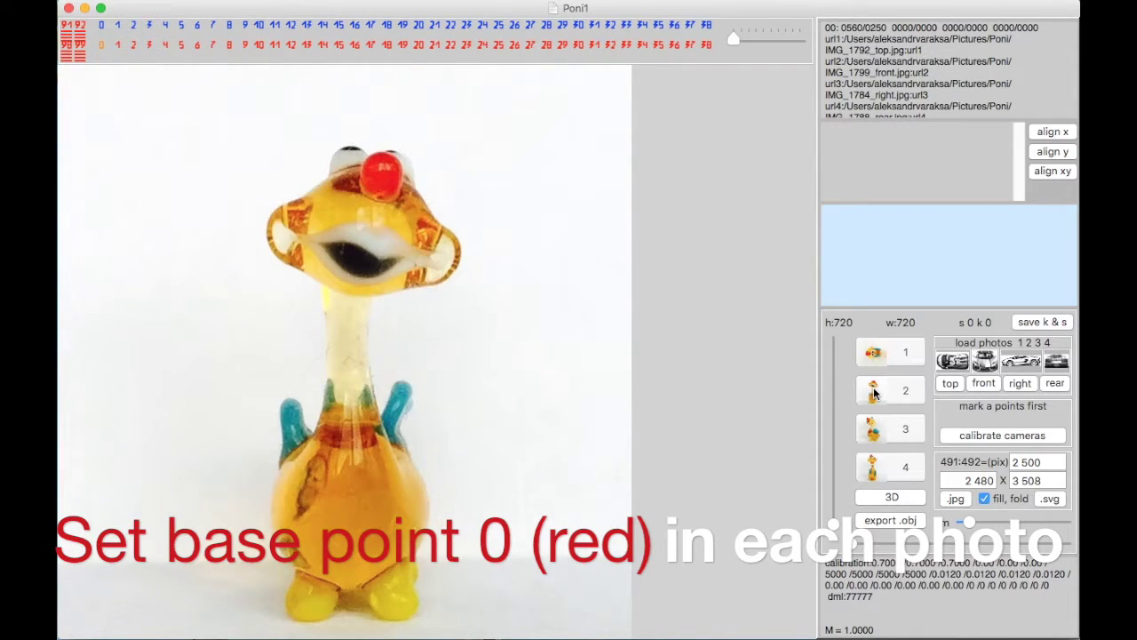
pyautogui.click(101, 41)
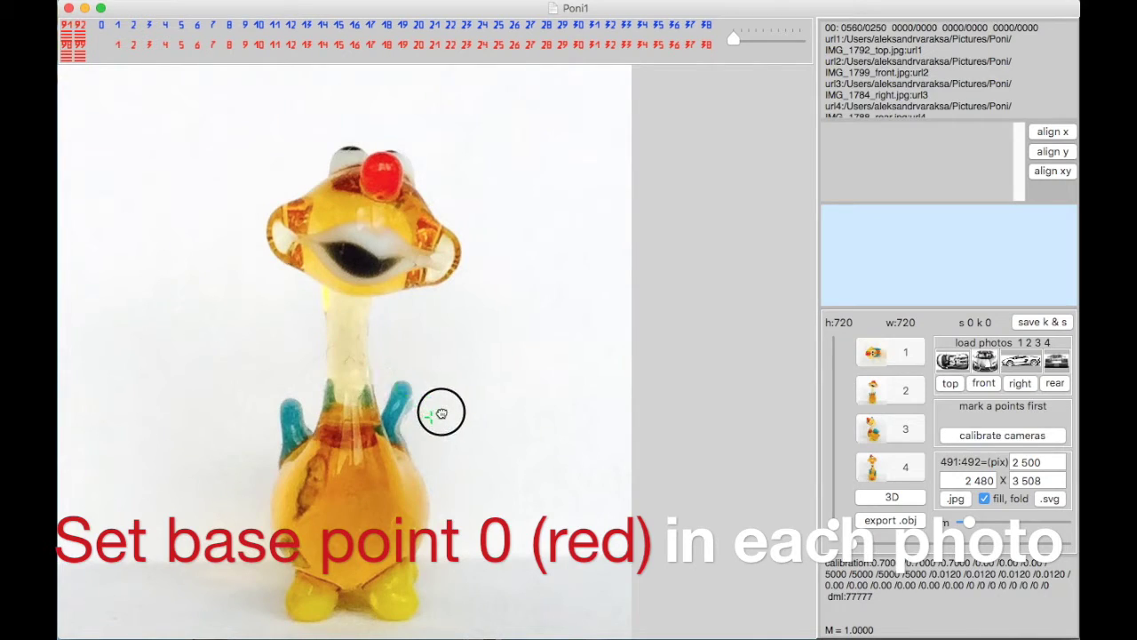
pyautogui.click(425, 400)
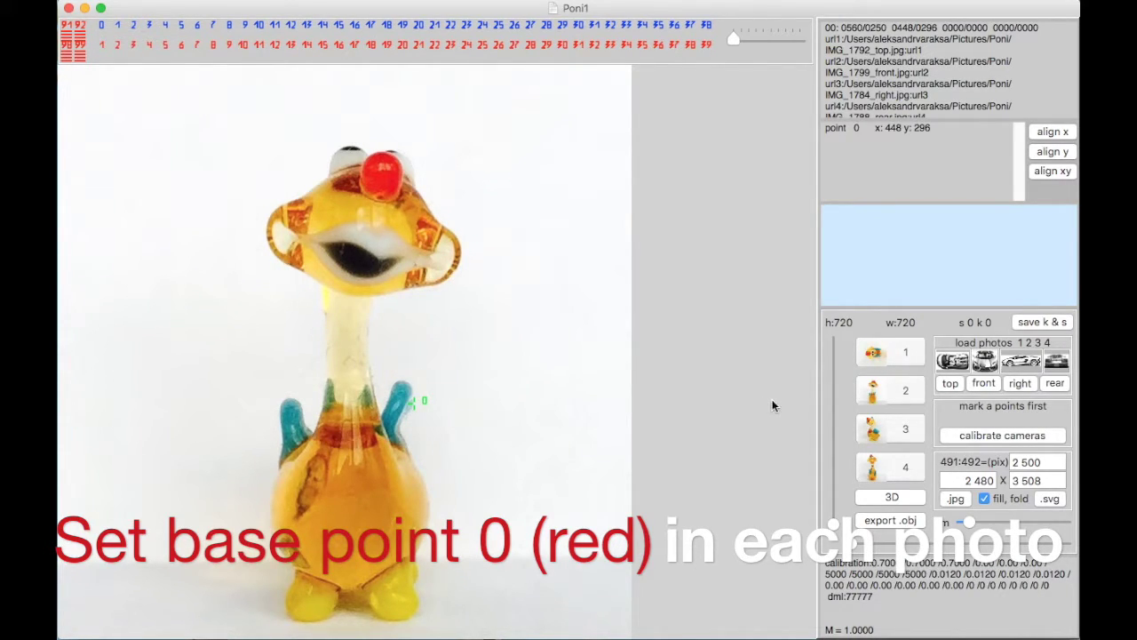
# Step: Place point 0 on the blue wing tip in photos 3 and 4, then return to photo 1
pyautogui.click(875, 428)
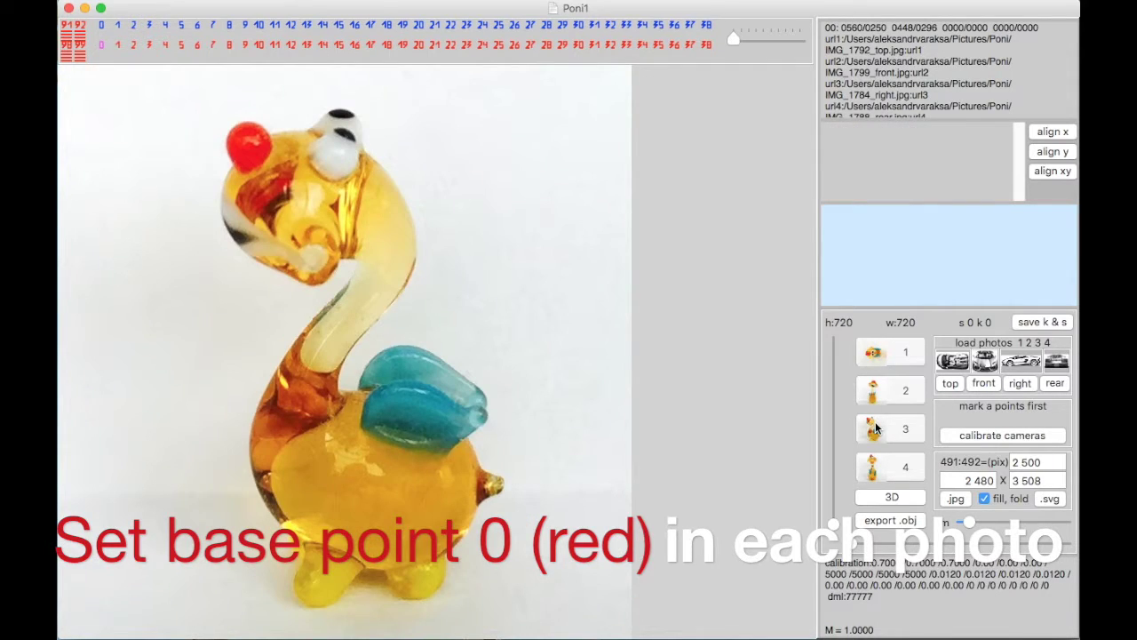
pyautogui.click(100, 42)
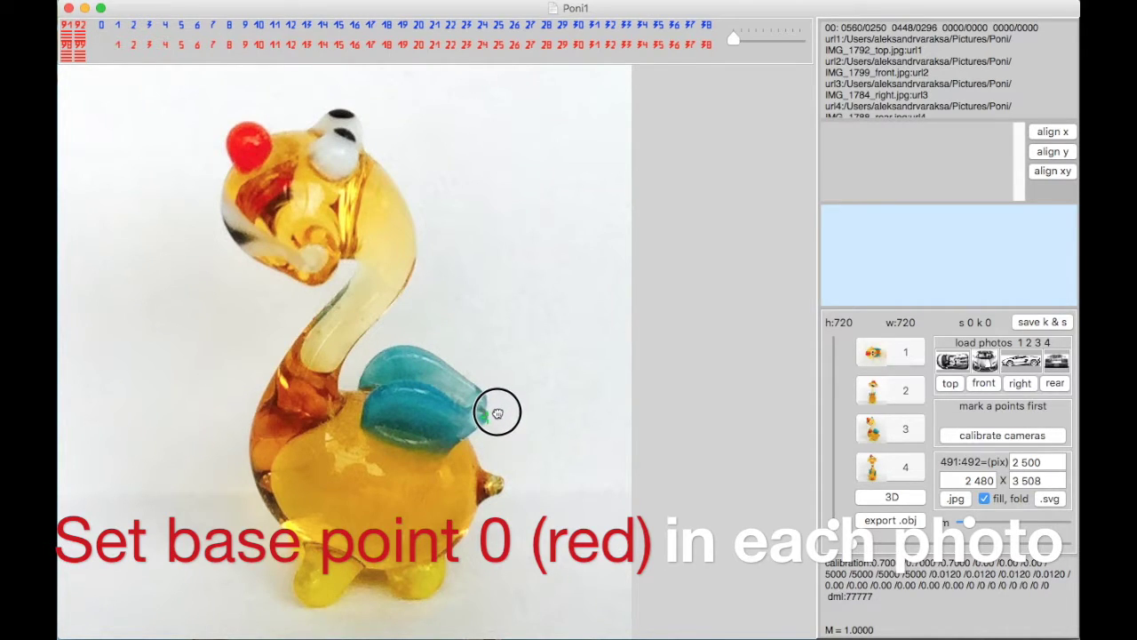
pyautogui.click(486, 414)
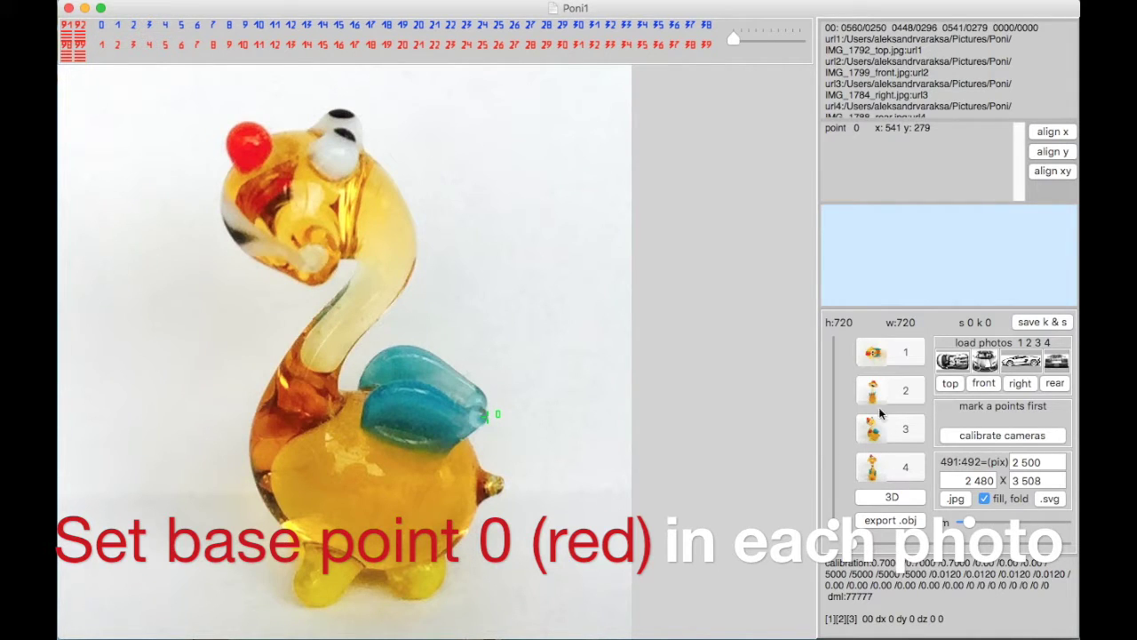
pyautogui.click(882, 468)
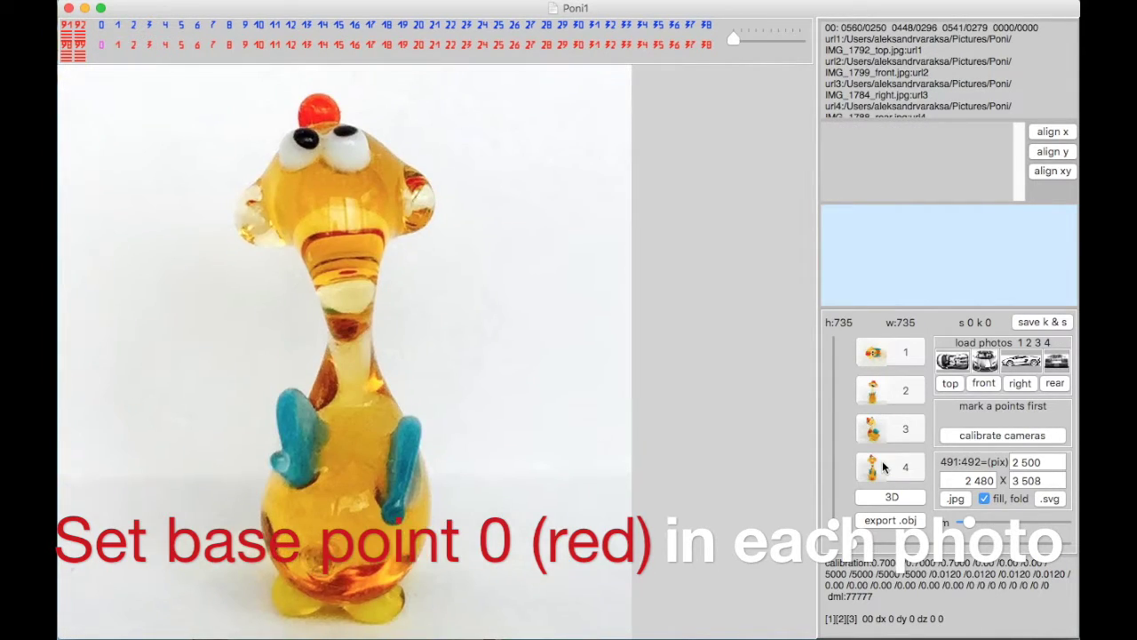
pyautogui.click(101, 46)
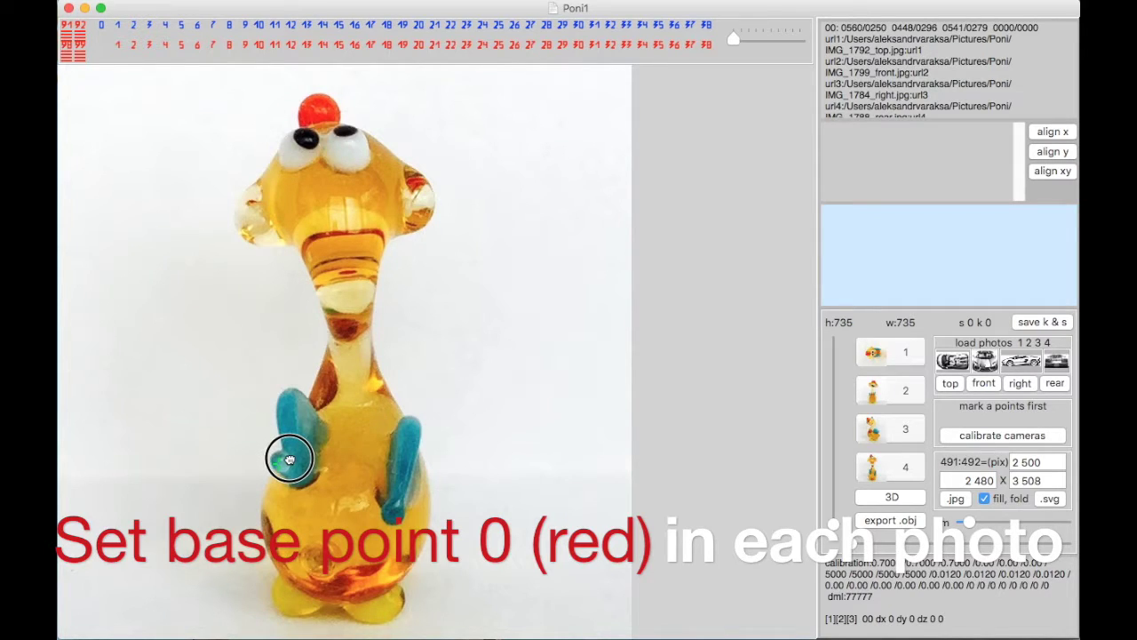
pyautogui.click(290, 459)
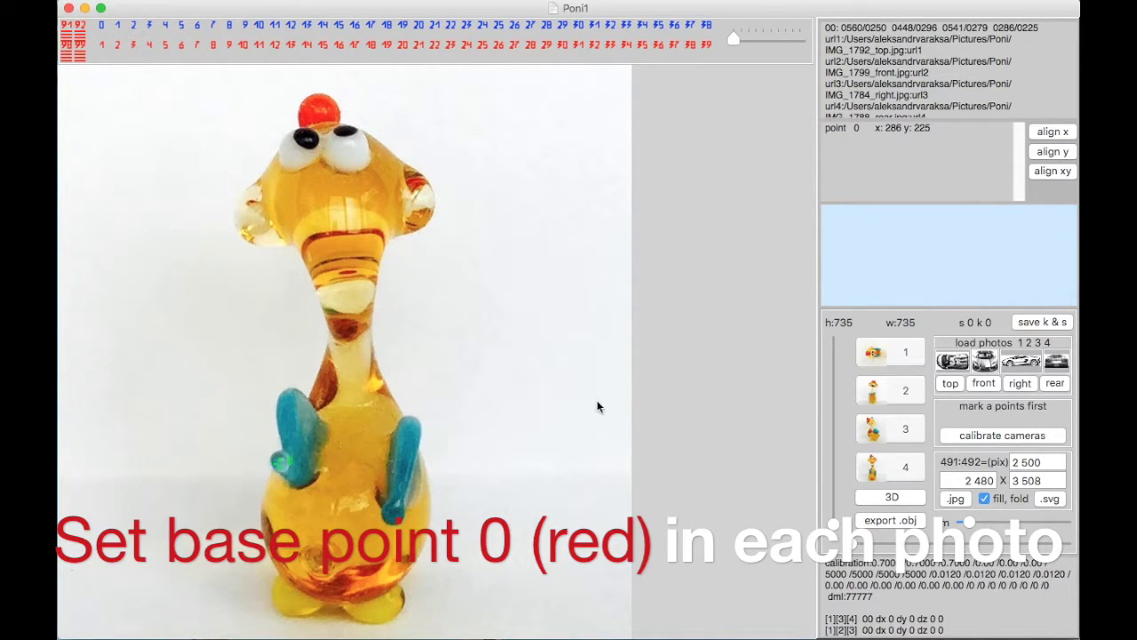
pyautogui.click(876, 353)
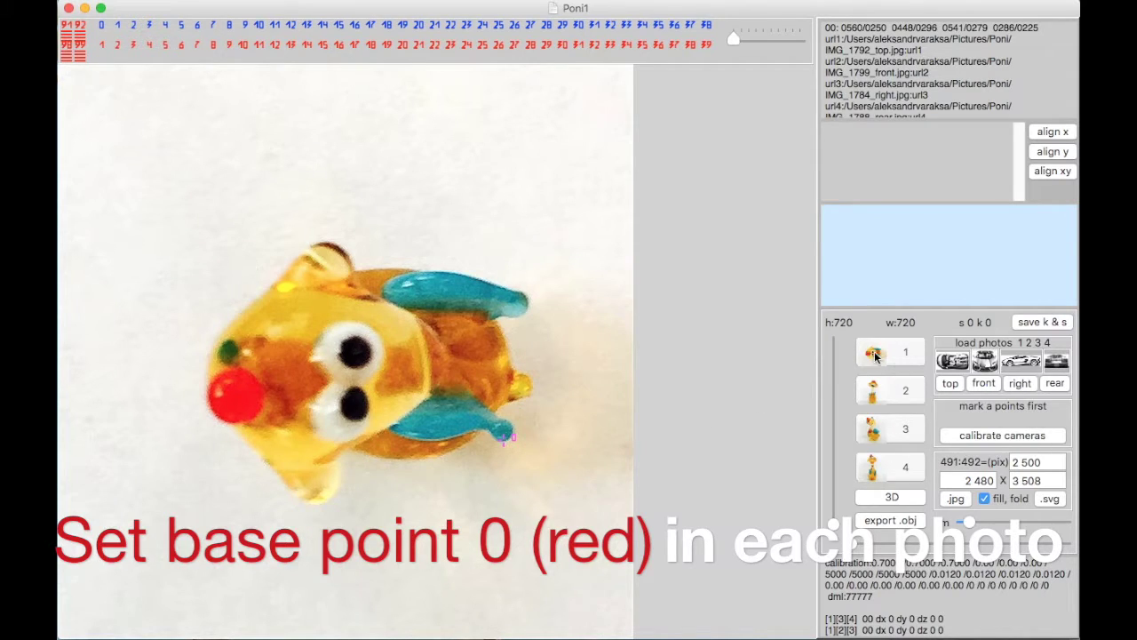
# Step: Compare the views and shift point 0 slightly left on the wing in side photo 3
pyautogui.click(877, 393)
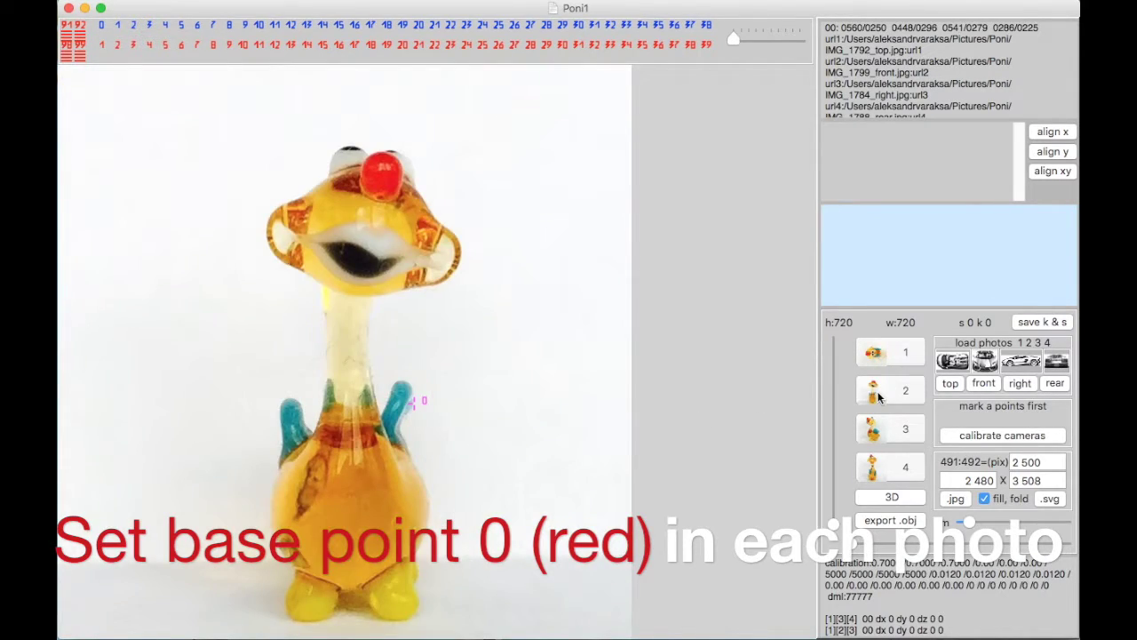
pyautogui.click(874, 354)
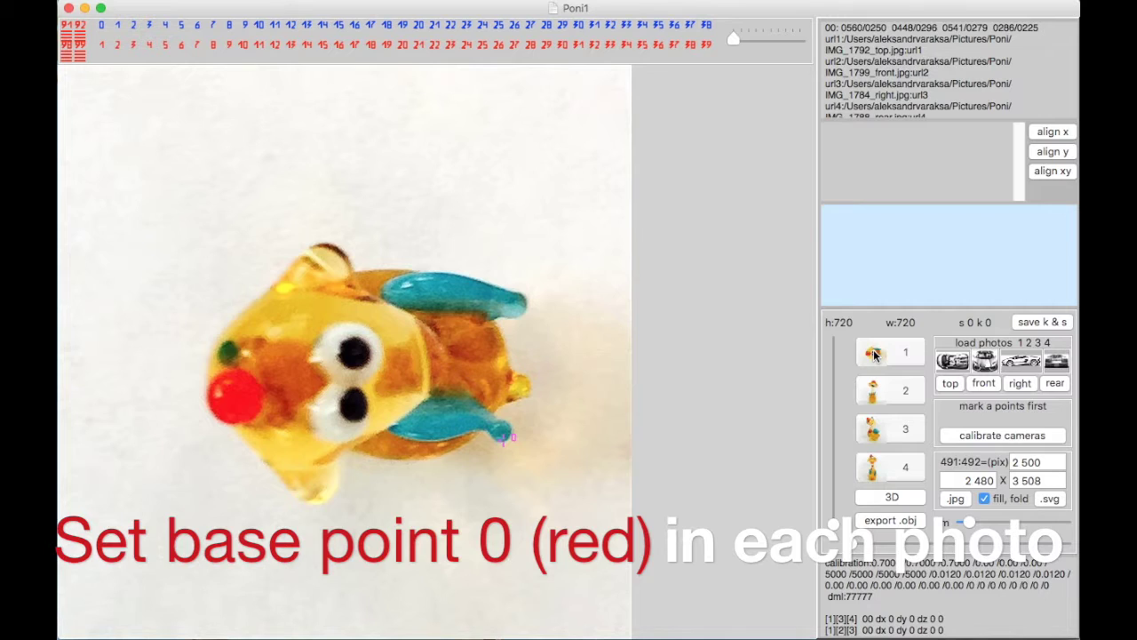
pyautogui.click(876, 394)
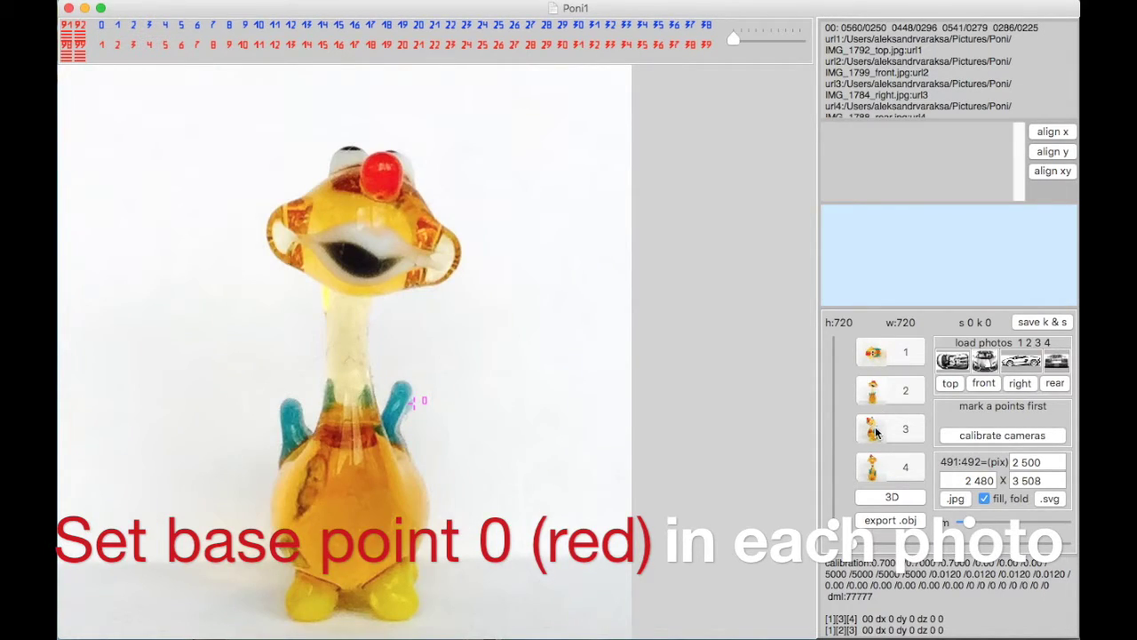
pyautogui.click(875, 432)
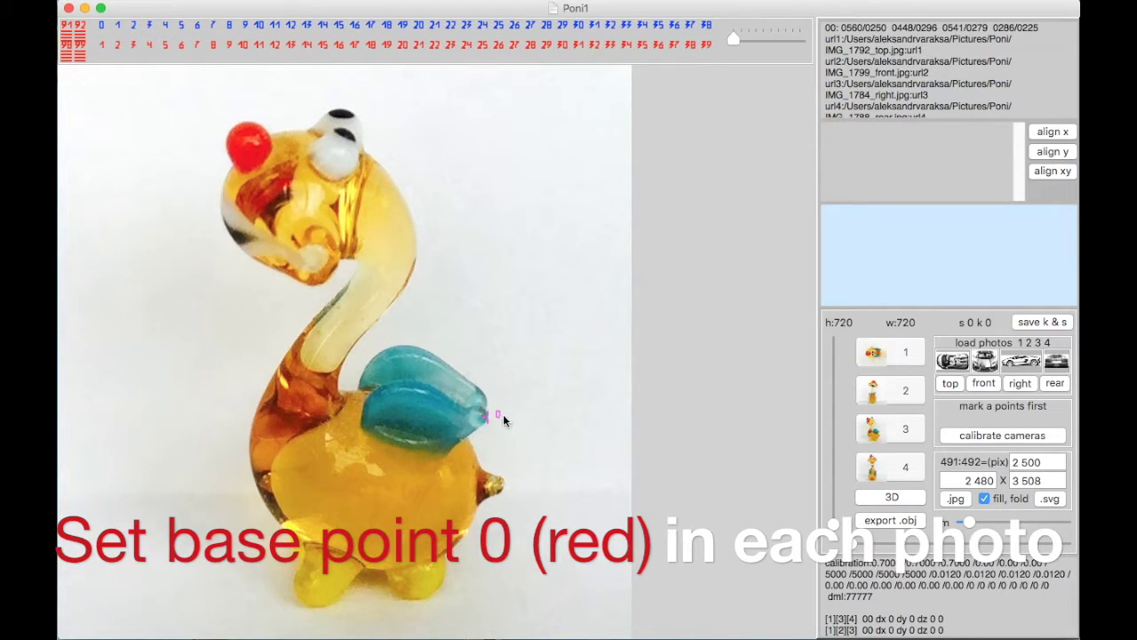
pyautogui.moveTo(493, 412); pyautogui.dragTo(485, 415)
# Step: Settle point 0 at the blue wing's edge in photo 4, then show photo 1
pyautogui.click(870, 466)
pyautogui.click(287, 460)
pyautogui.moveTo(287, 460); pyautogui.dragTo(279, 458)
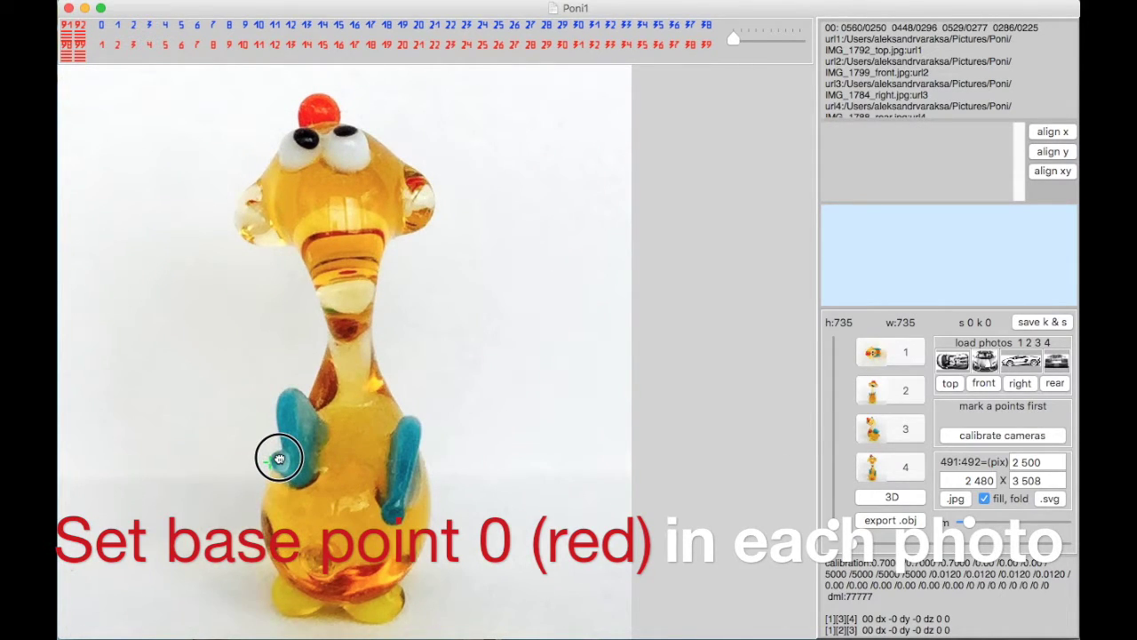
pyautogui.moveTo(279, 458); pyautogui.dragTo(276, 459)
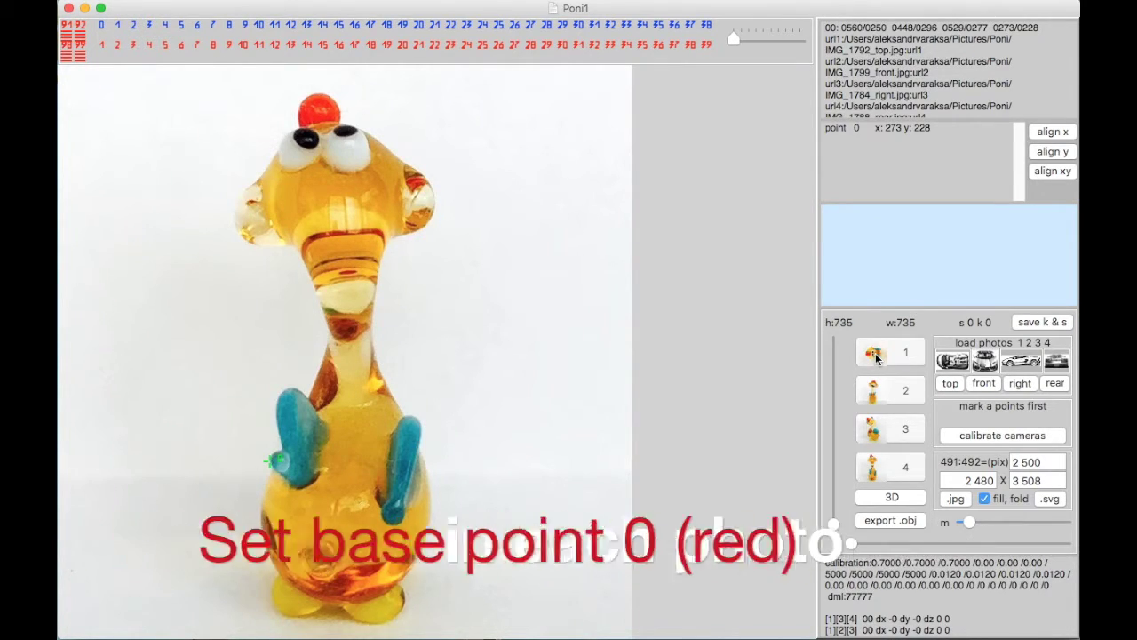
pyautogui.click(875, 355)
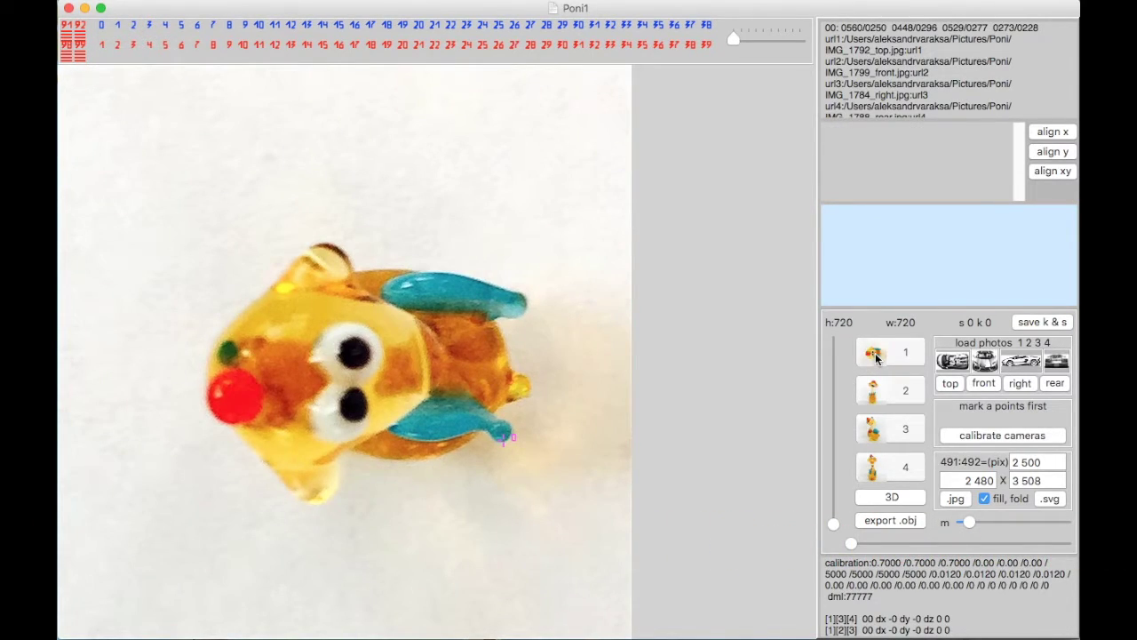
# Step: Place point 1 on the figurine's red nose in the top photo
pyautogui.click(102, 46)
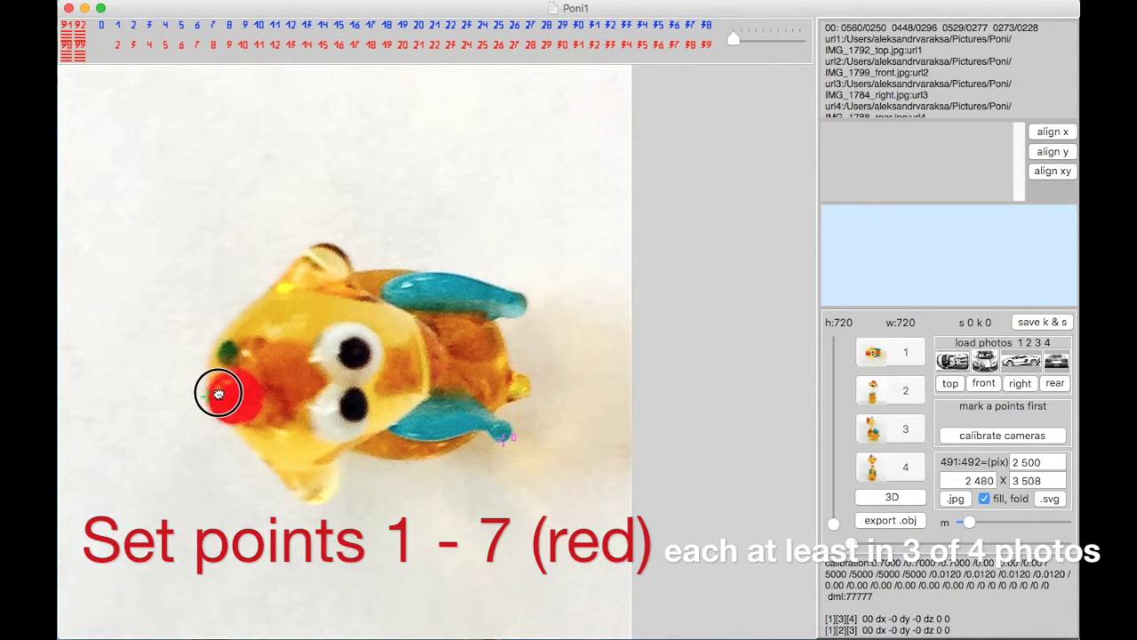
pyautogui.click(218, 394)
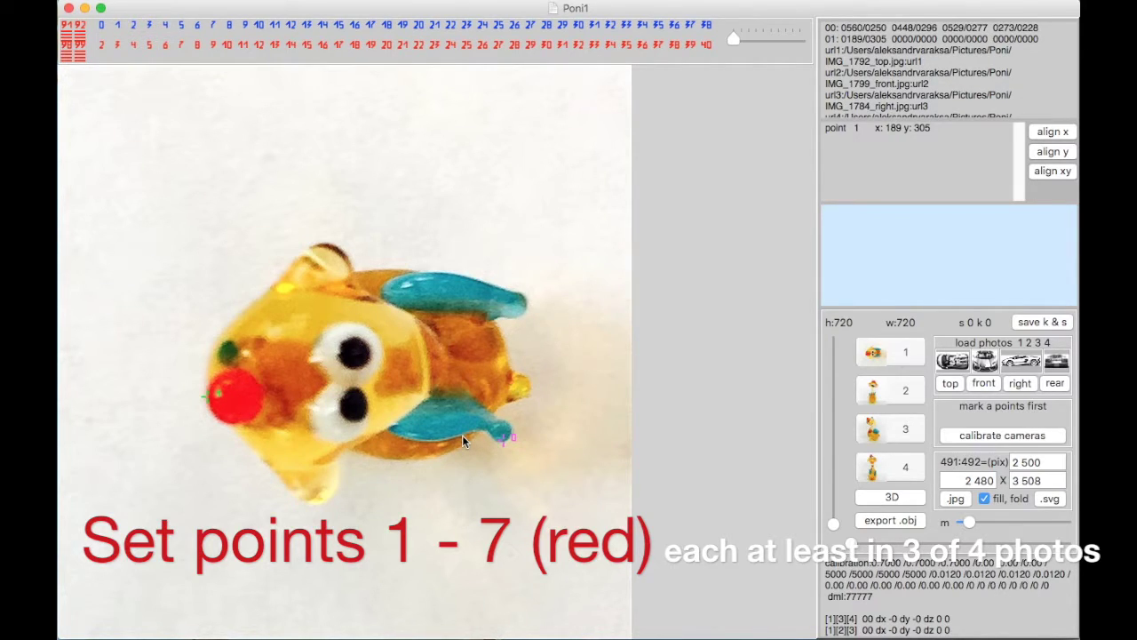
pyautogui.click(882, 394)
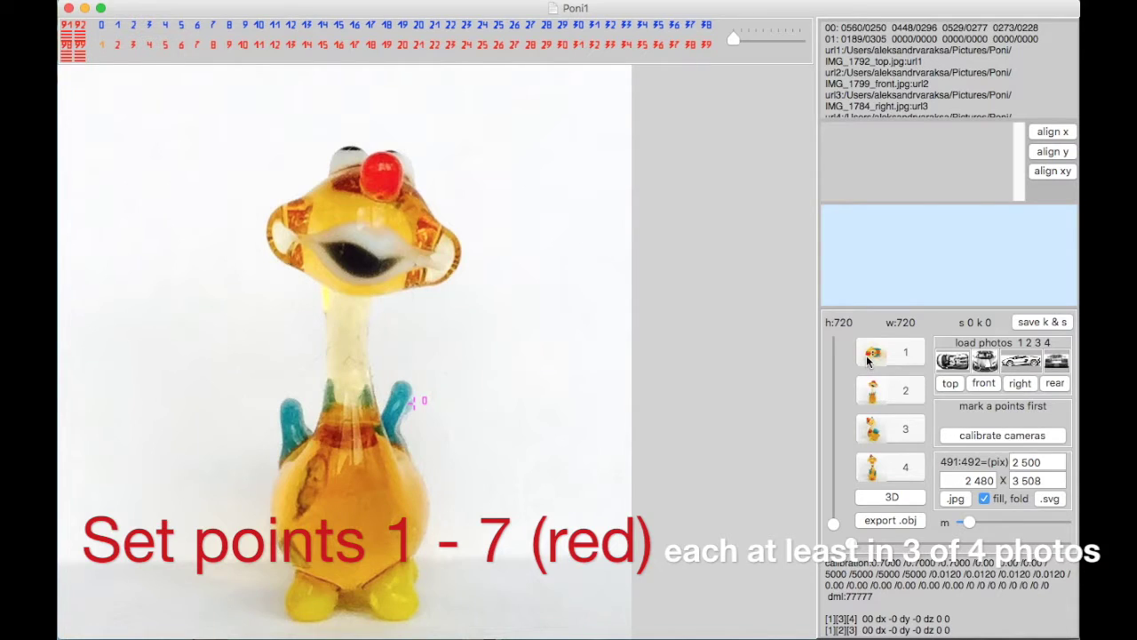
pyautogui.click(869, 357)
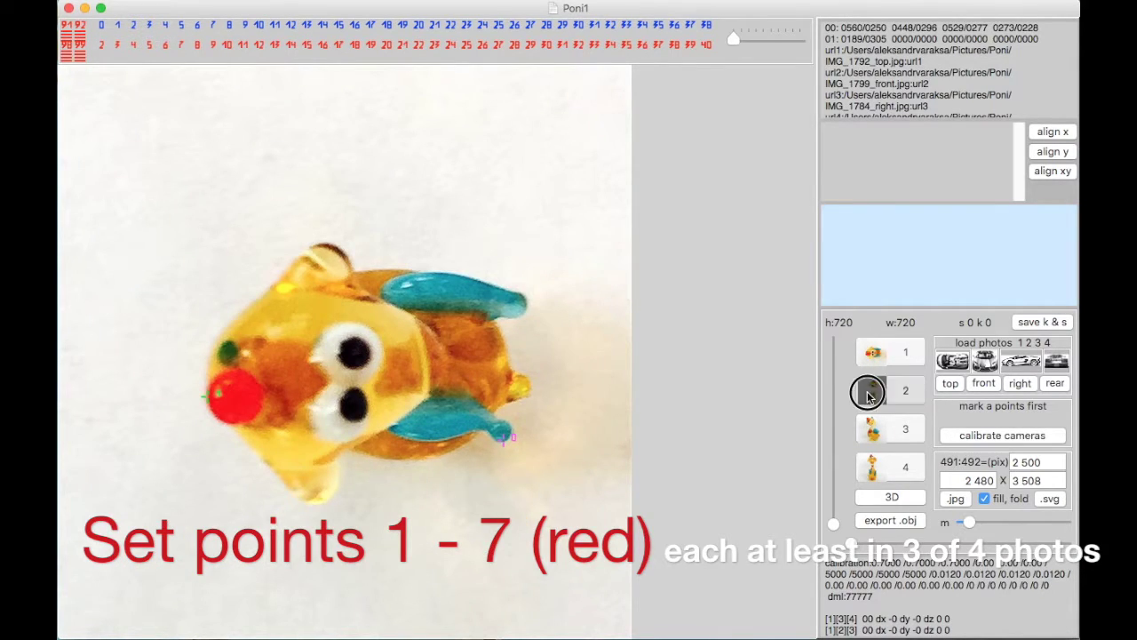
# Step: Place point 1 on the red nose in the front and side photos
pyautogui.click(868, 395)
pyautogui.moveTo(101, 47); pyautogui.dragTo(392, 168)
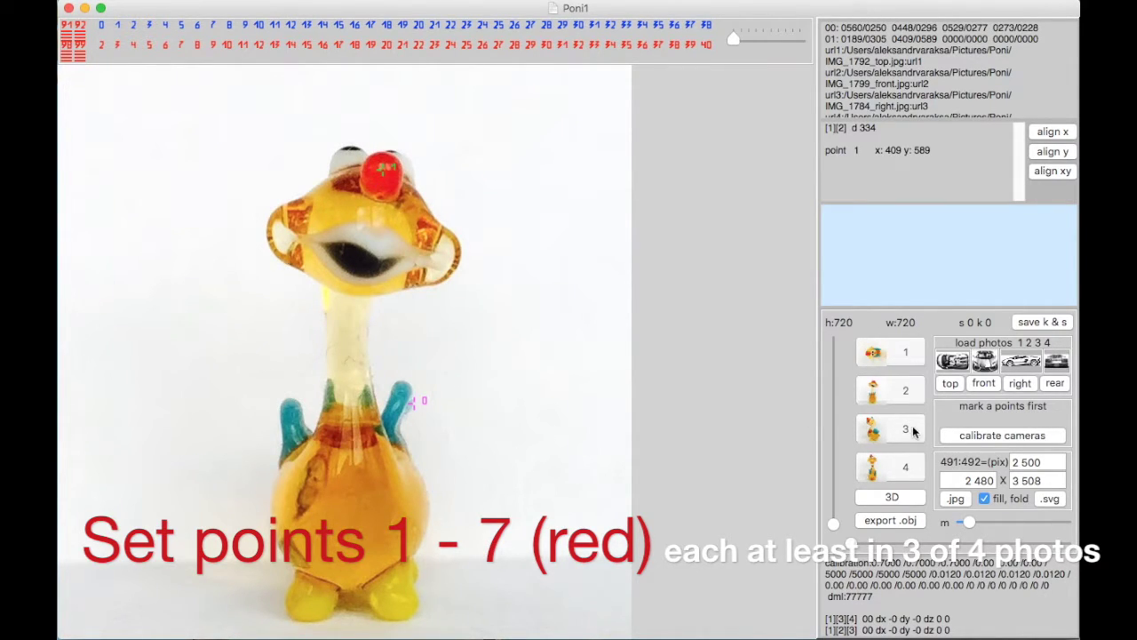
pyautogui.click(881, 433)
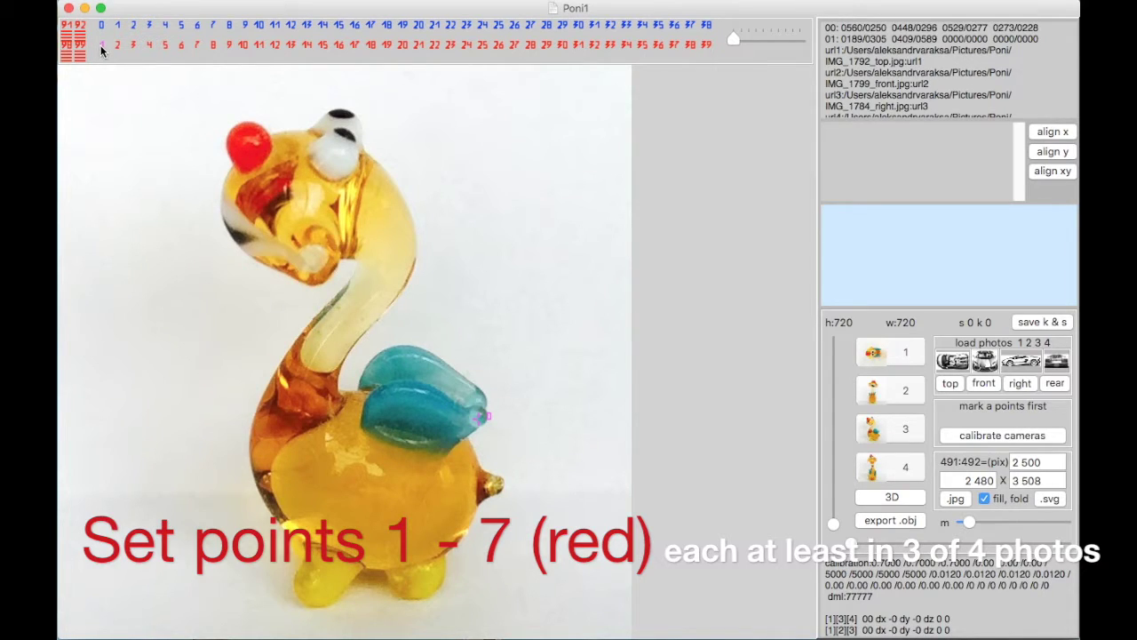
pyautogui.moveTo(101, 50)
pyautogui.mouseDown()
pyautogui.moveTo(158, 111)
pyautogui.moveTo(236, 142)
pyautogui.mouseUp()
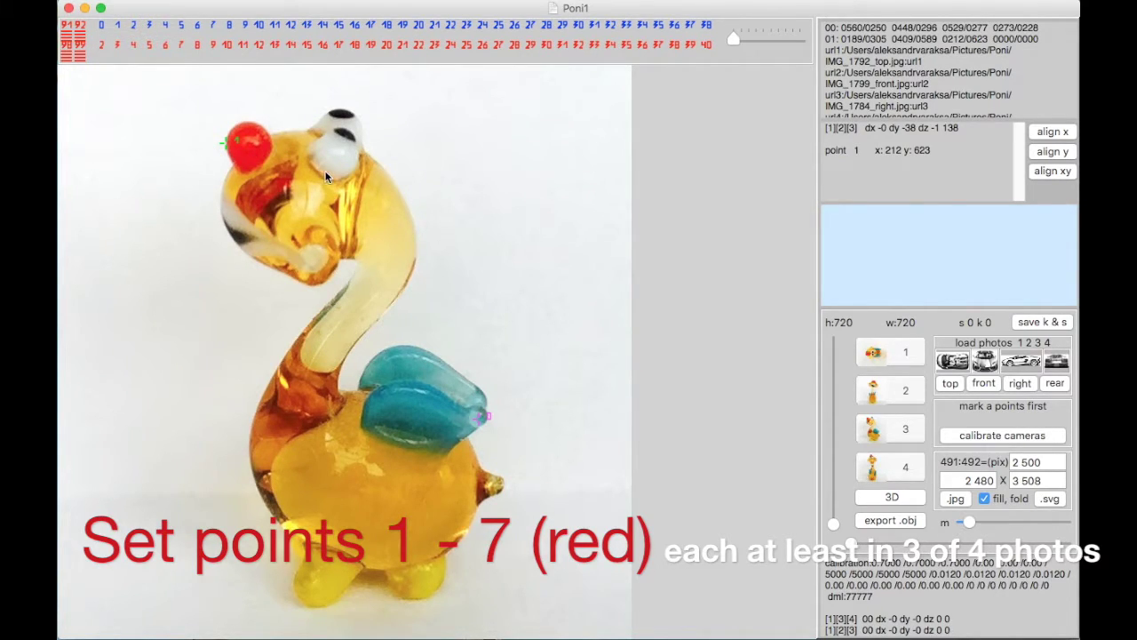
pyautogui.click(880, 358)
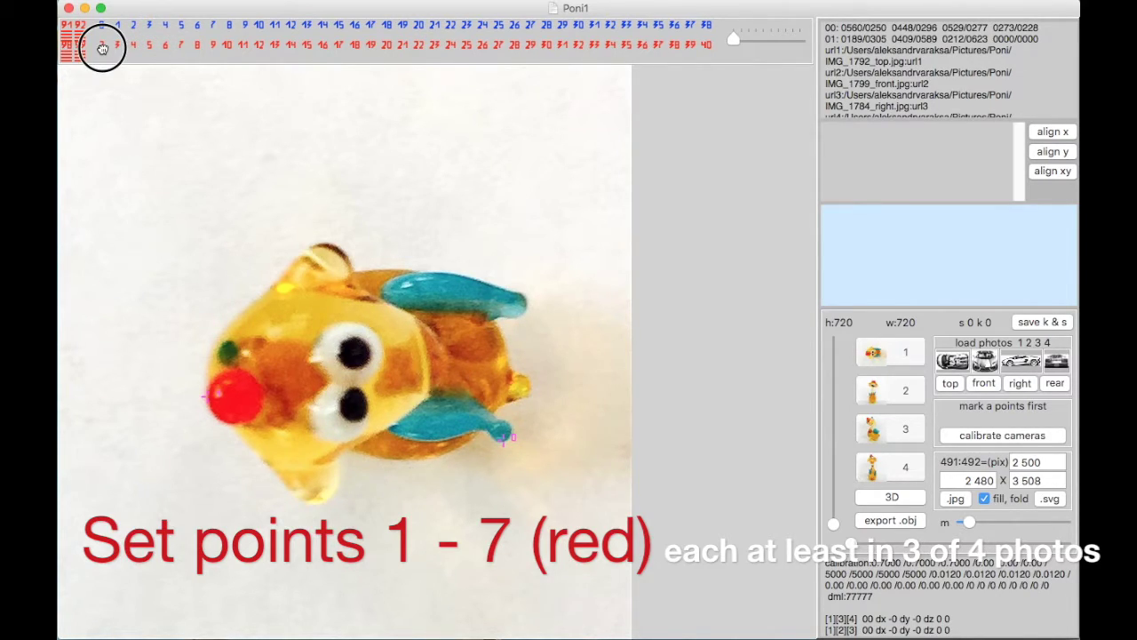
# Step: Place point 2 just below the figurine's base in the top photo
pyautogui.click(102, 48)
pyautogui.click(161, 210)
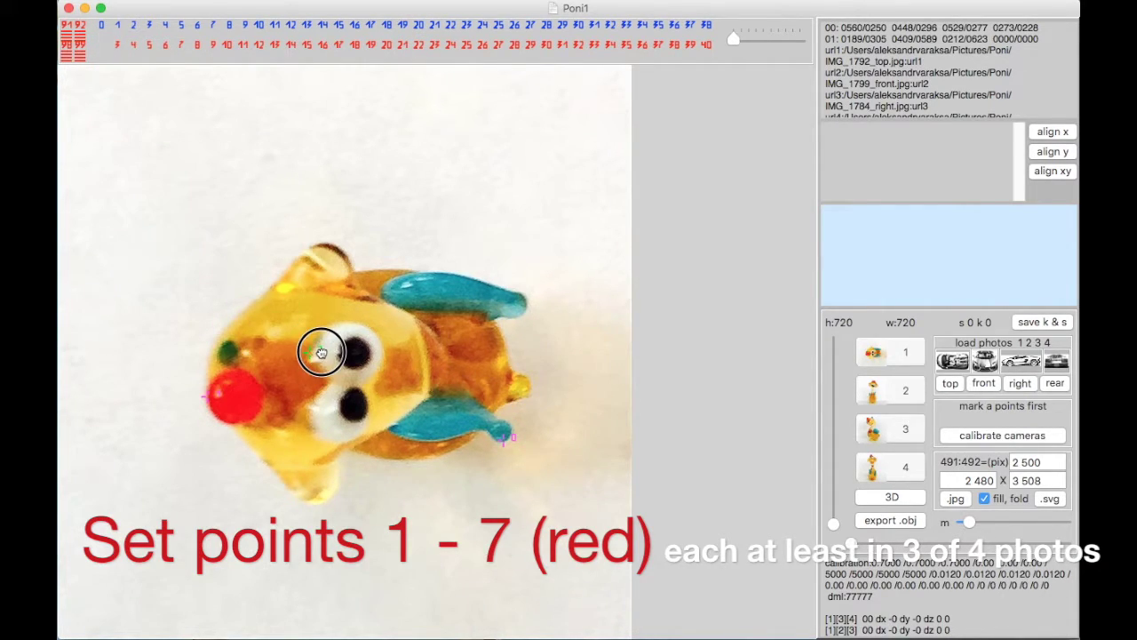
pyautogui.moveTo(337, 403); pyautogui.dragTo(326, 505)
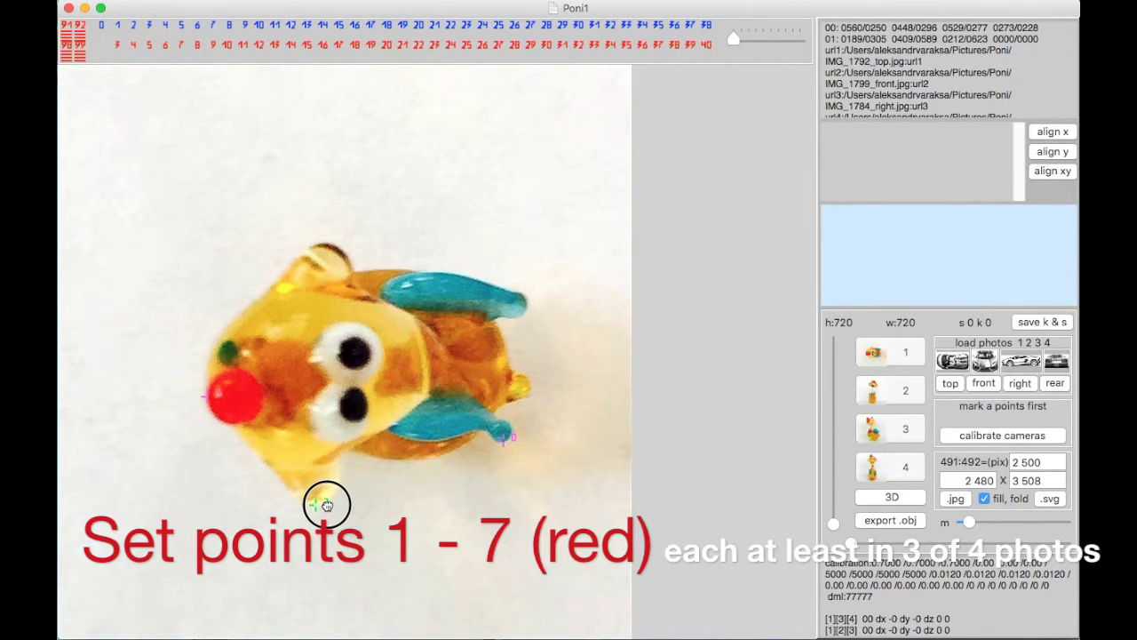
pyautogui.click(326, 505)
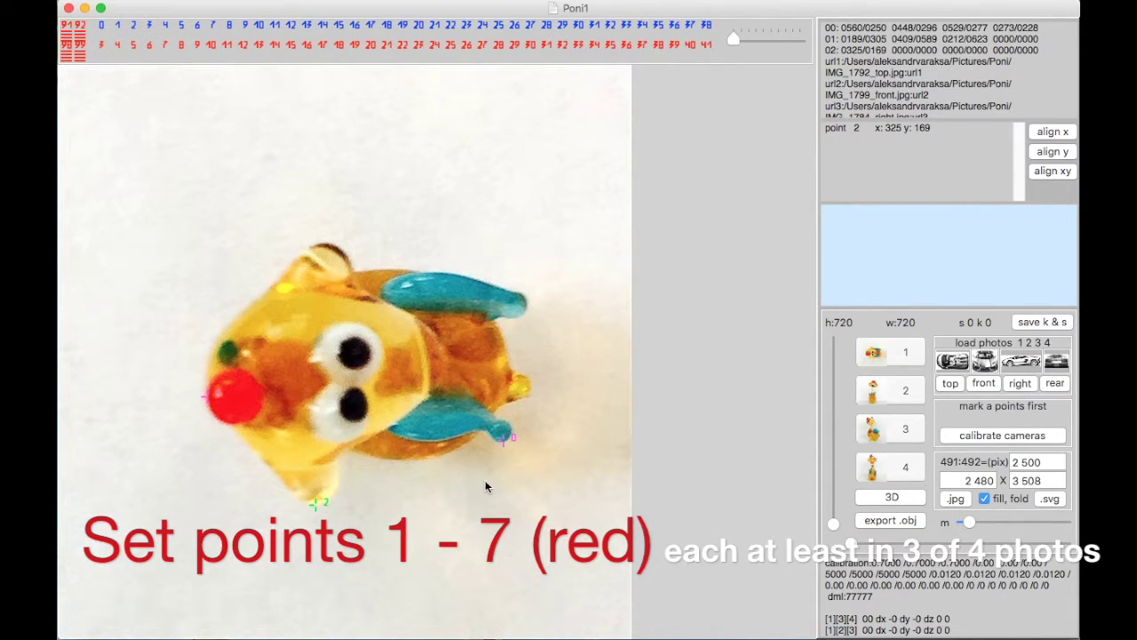
# Step: Place point 2 at the giraffe's cheek edge in front photo 2
pyautogui.click(880, 395)
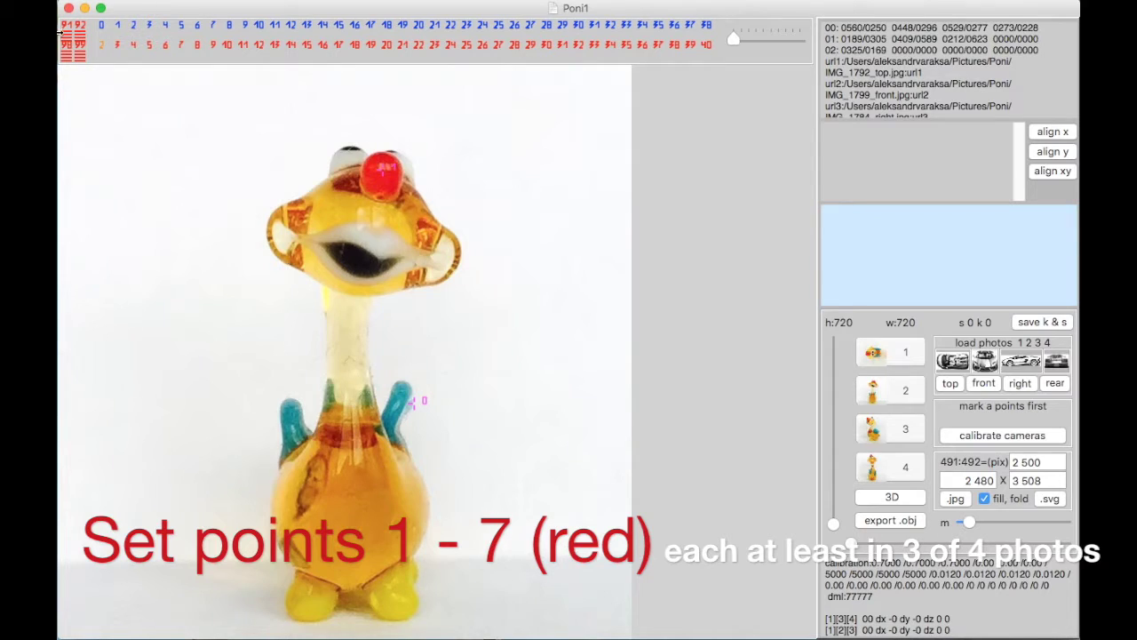
pyautogui.moveTo(100, 47)
pyautogui.mouseDown()
pyautogui.moveTo(204, 155)
pyautogui.moveTo(471, 255)
pyautogui.mouseUp()
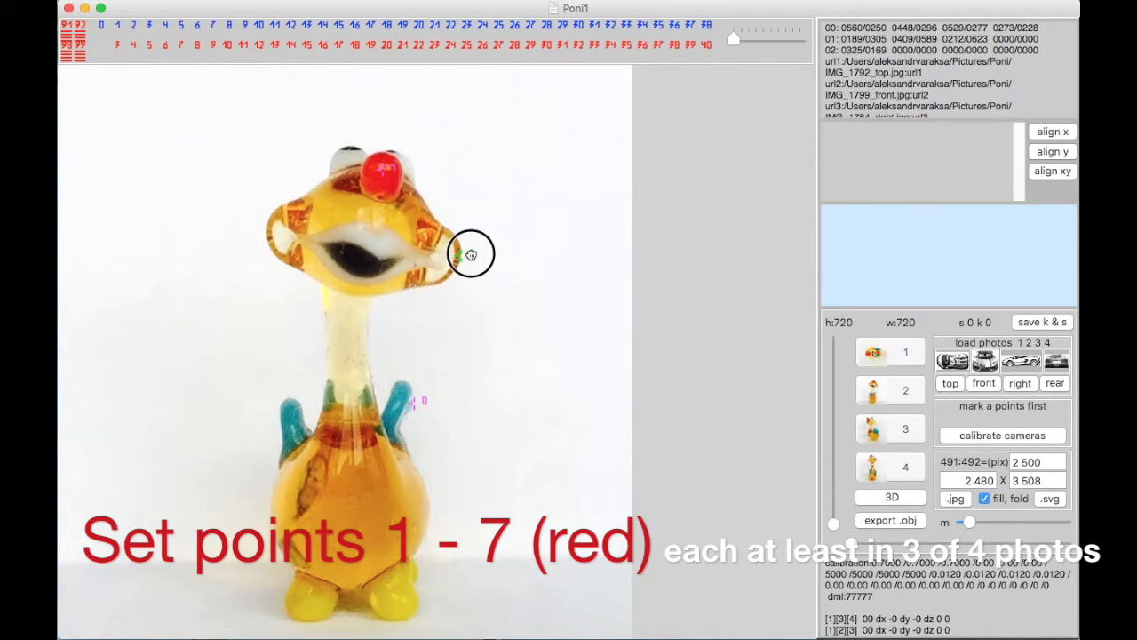
pyautogui.moveTo(472, 255); pyautogui.dragTo(470, 253)
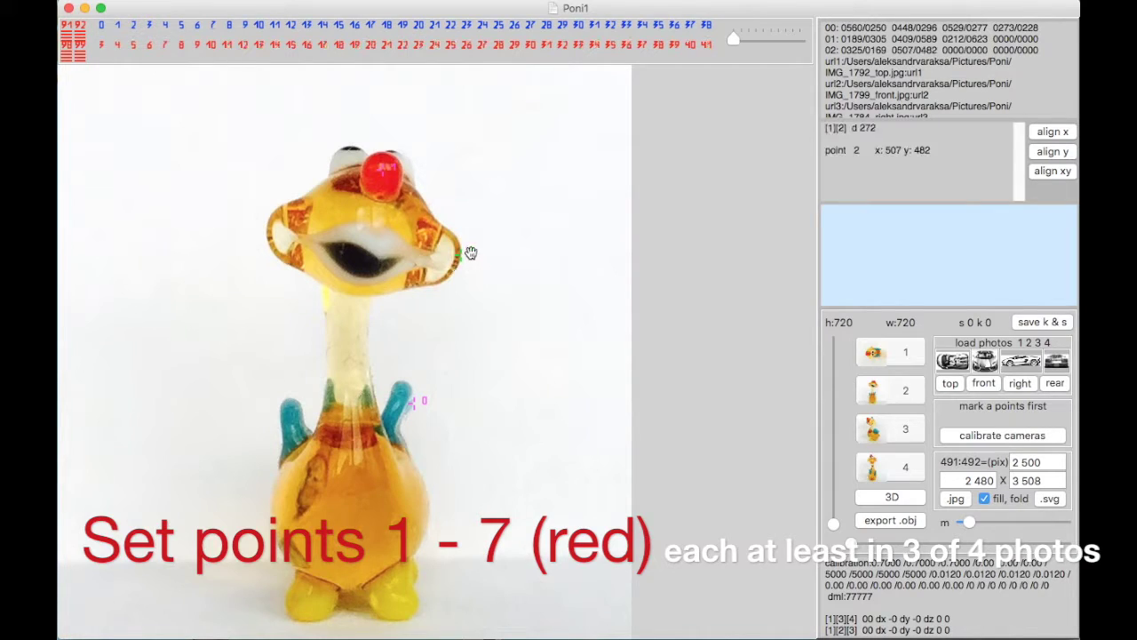
pyautogui.click(875, 433)
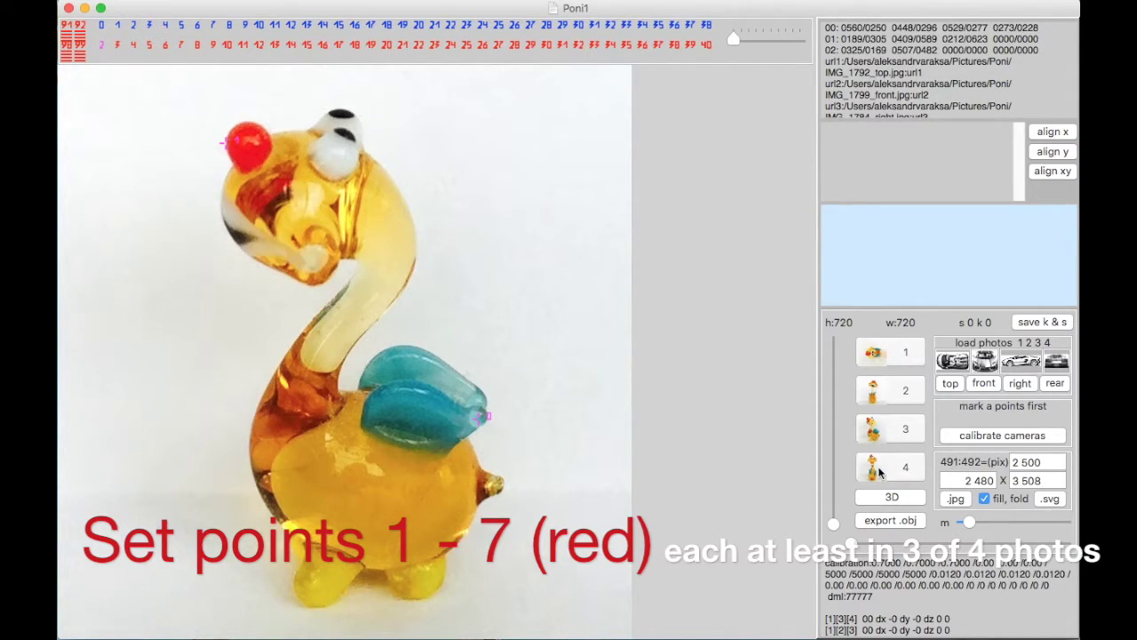
# Step: Place point 2 on the left side of the giraffe's head in standing photo 4
pyautogui.click(877, 470)
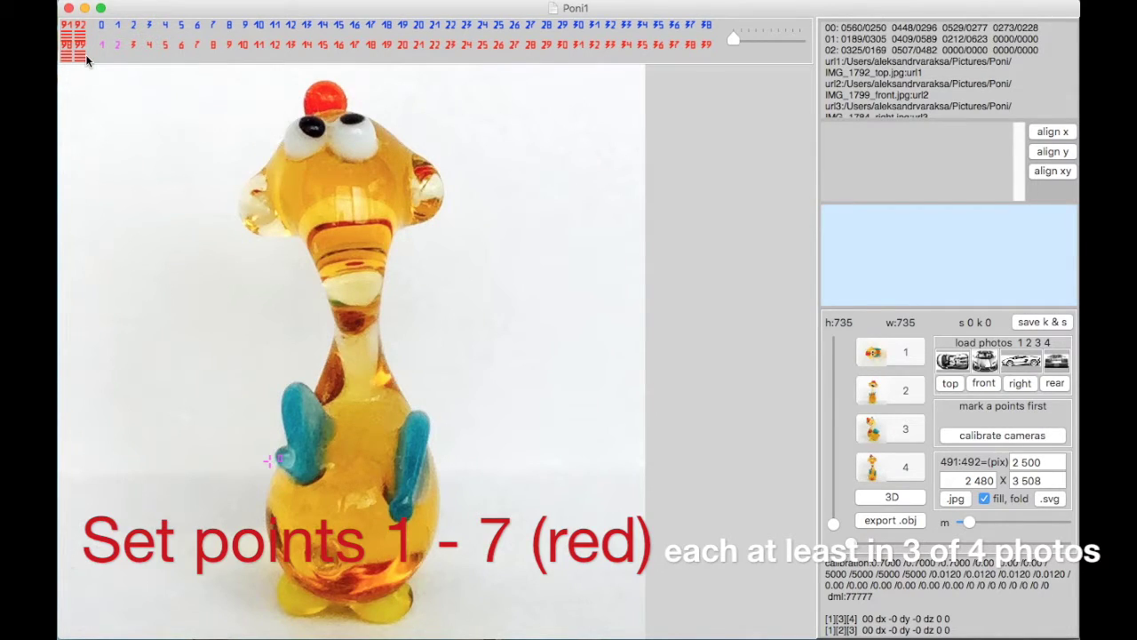
pyautogui.click(117, 48)
pyautogui.click(870, 354)
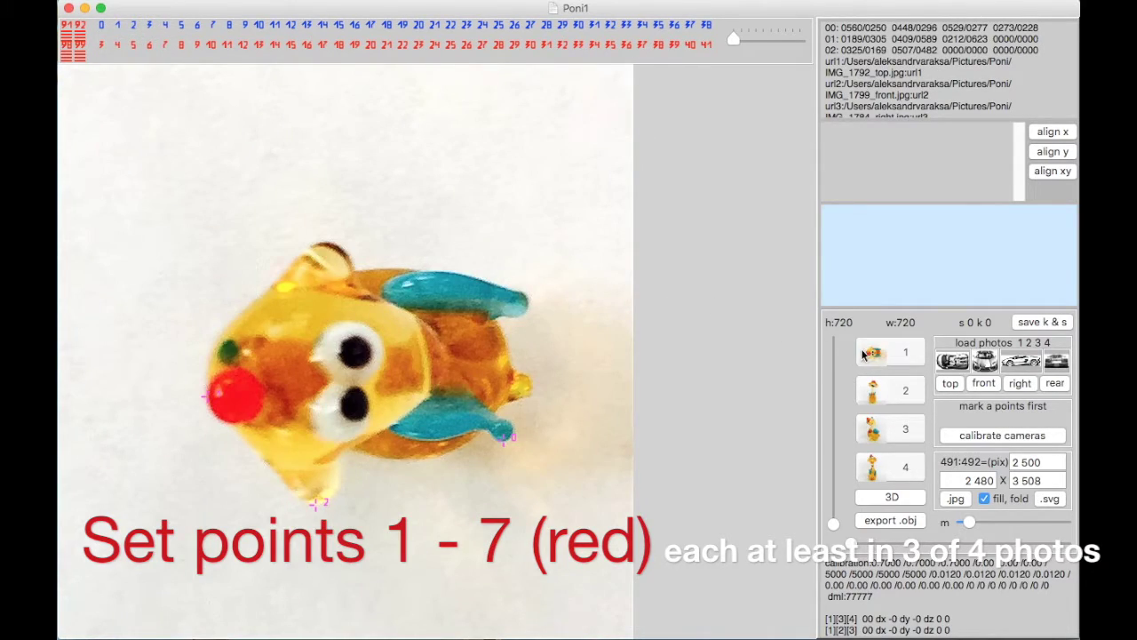
pyautogui.click(870, 466)
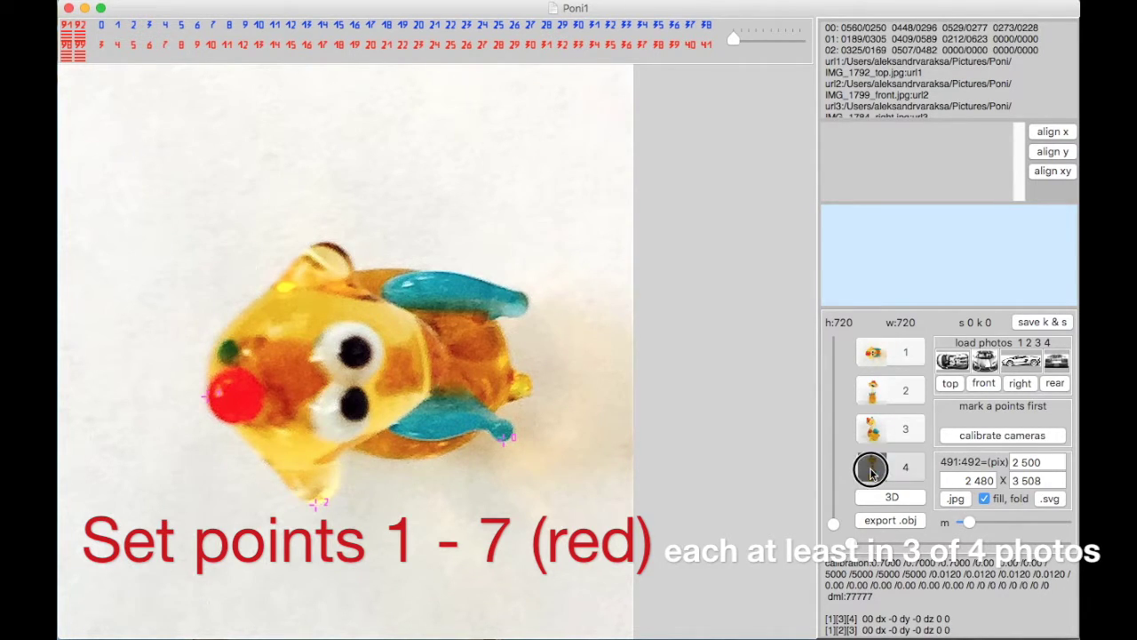
pyautogui.moveTo(118, 49); pyautogui.dragTo(245, 214)
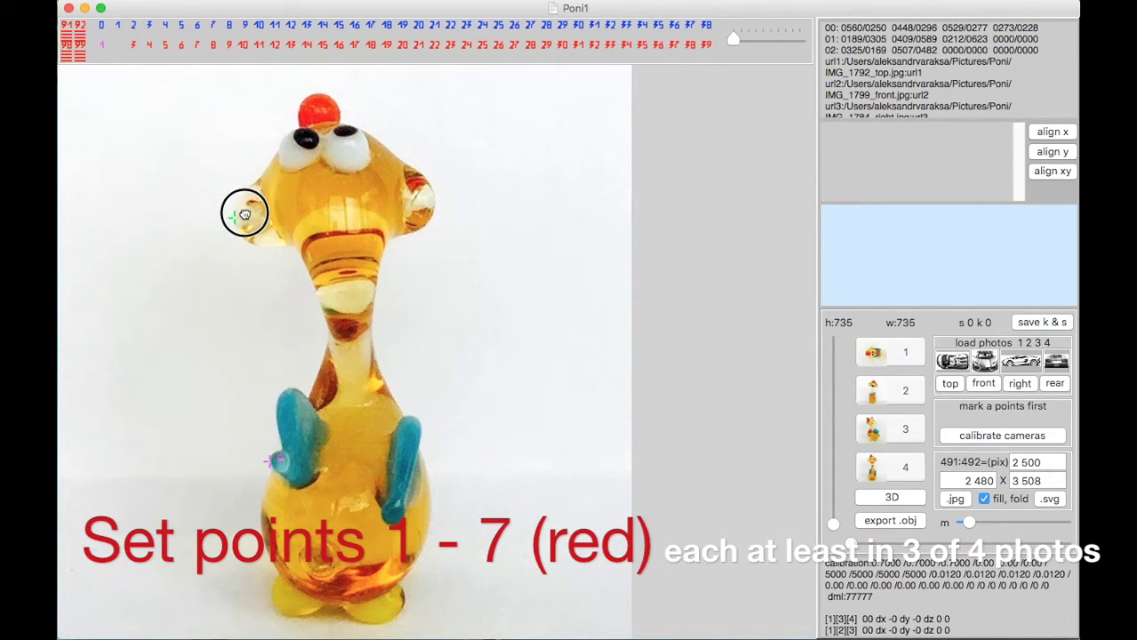
pyautogui.moveTo(245, 214); pyautogui.dragTo(244, 214)
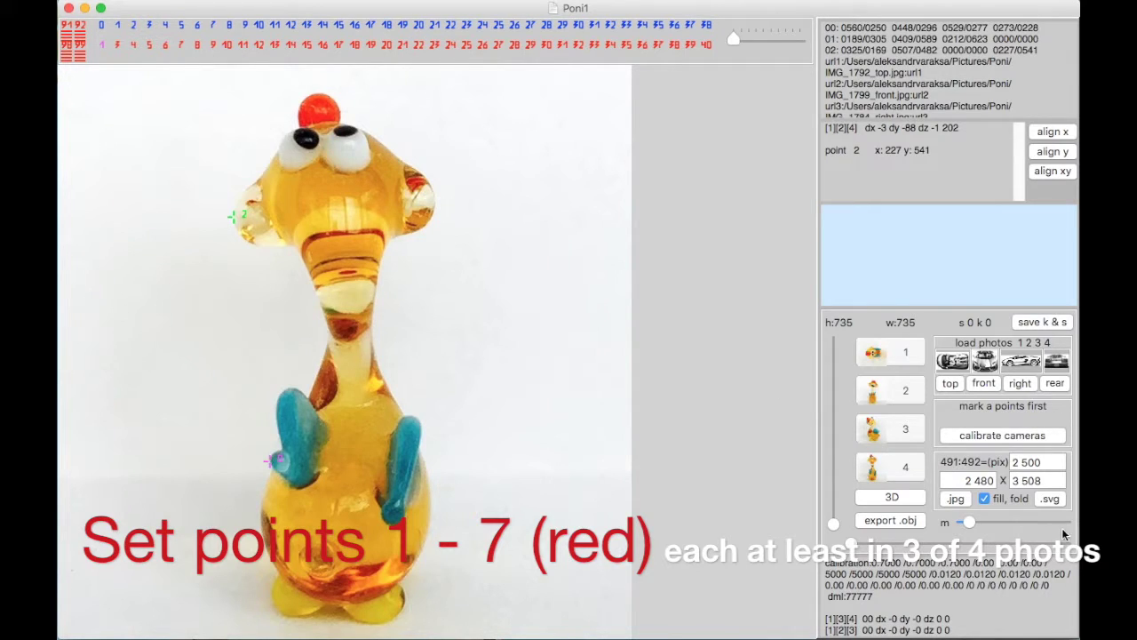
# Step: Compare point 2 across photos 1–4 and check its coordinates (x 227, y 541)
pyautogui.click(892, 432)
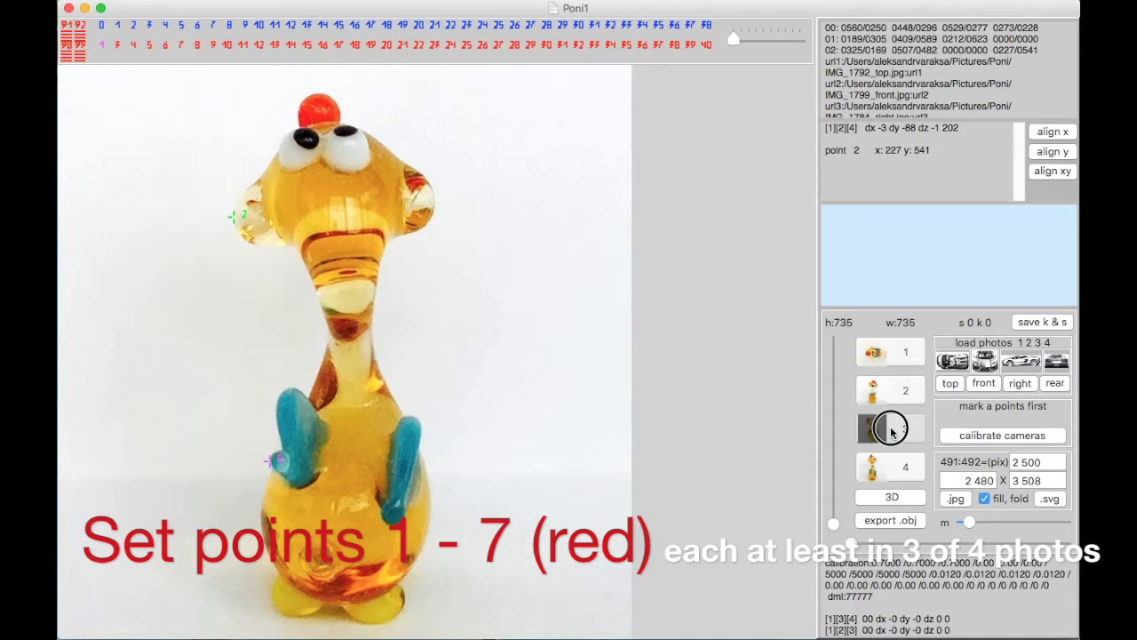
pyautogui.click(889, 381)
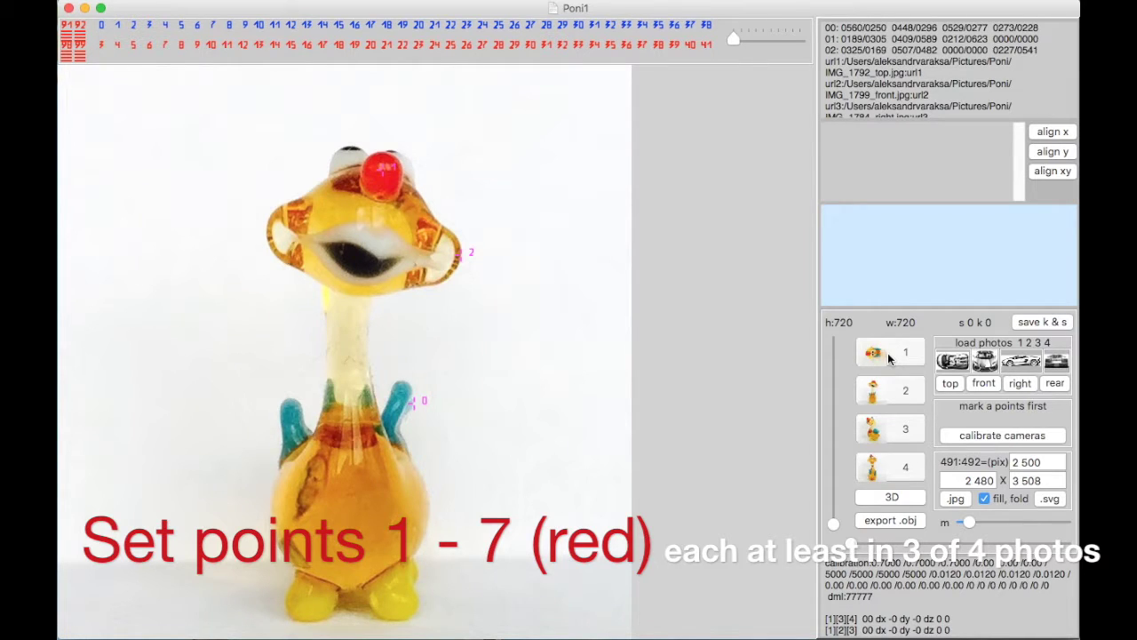
pyautogui.click(889, 358)
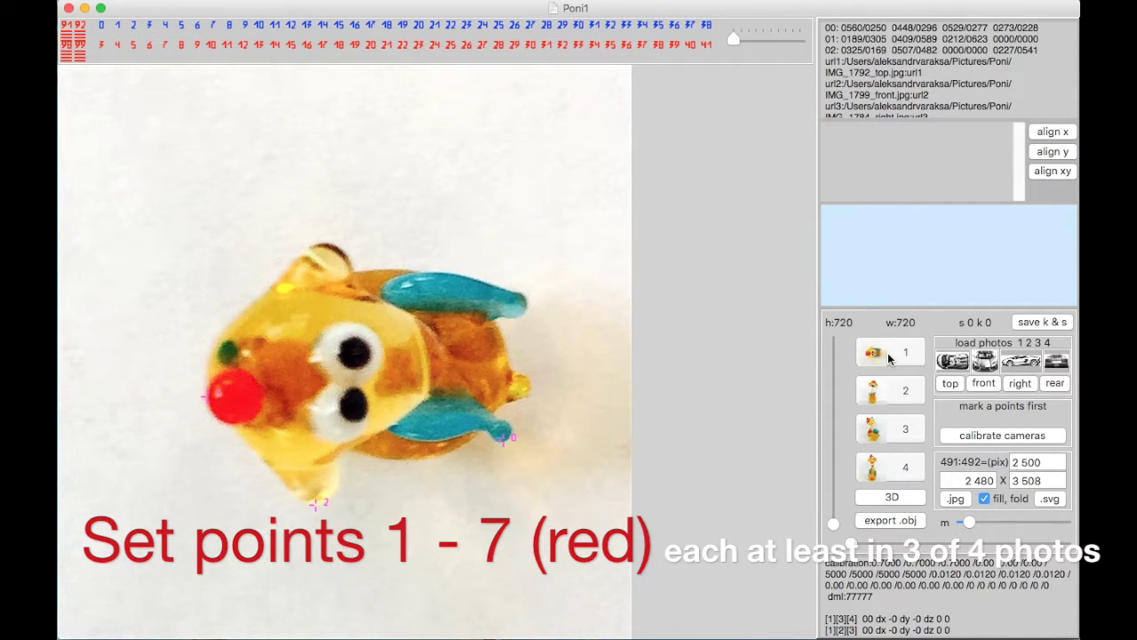
pyautogui.click(875, 391)
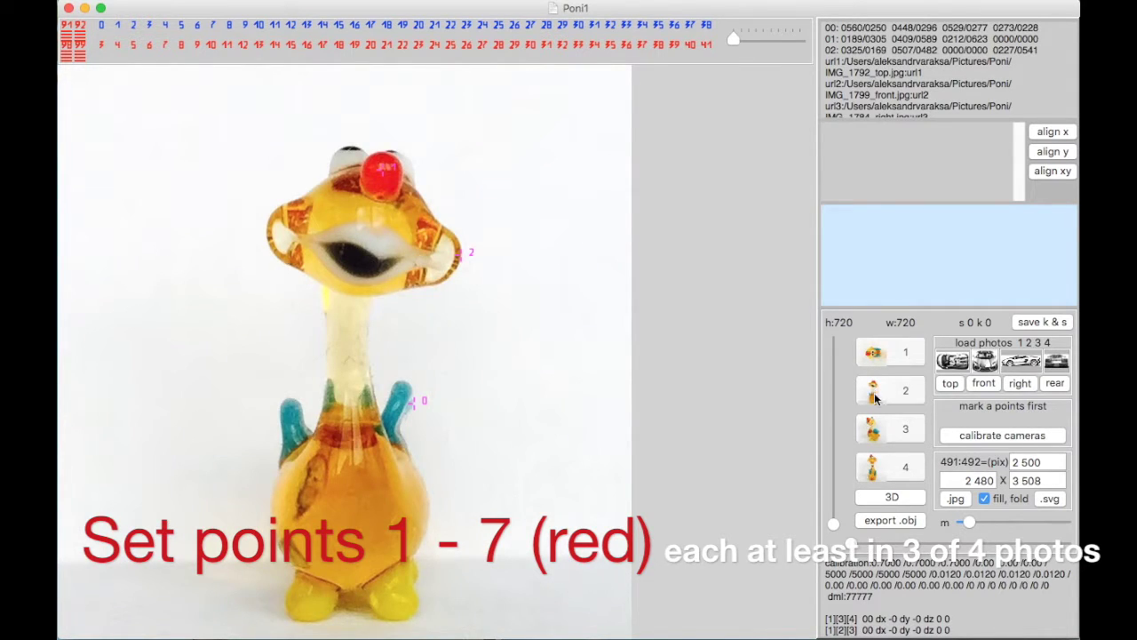
pyautogui.click(875, 431)
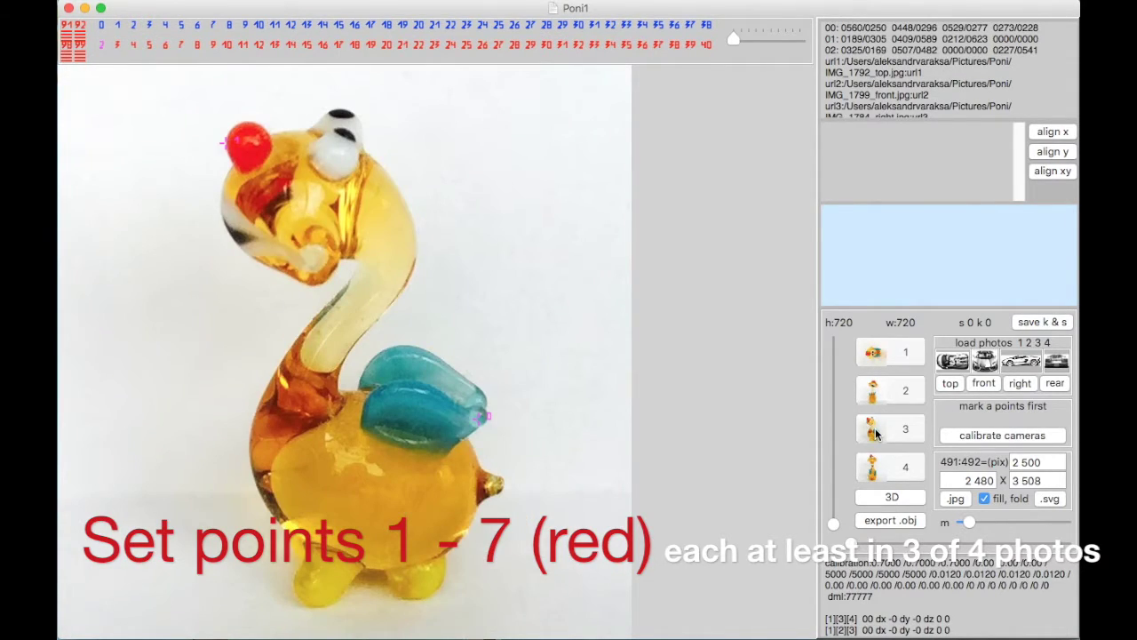
pyautogui.click(876, 466)
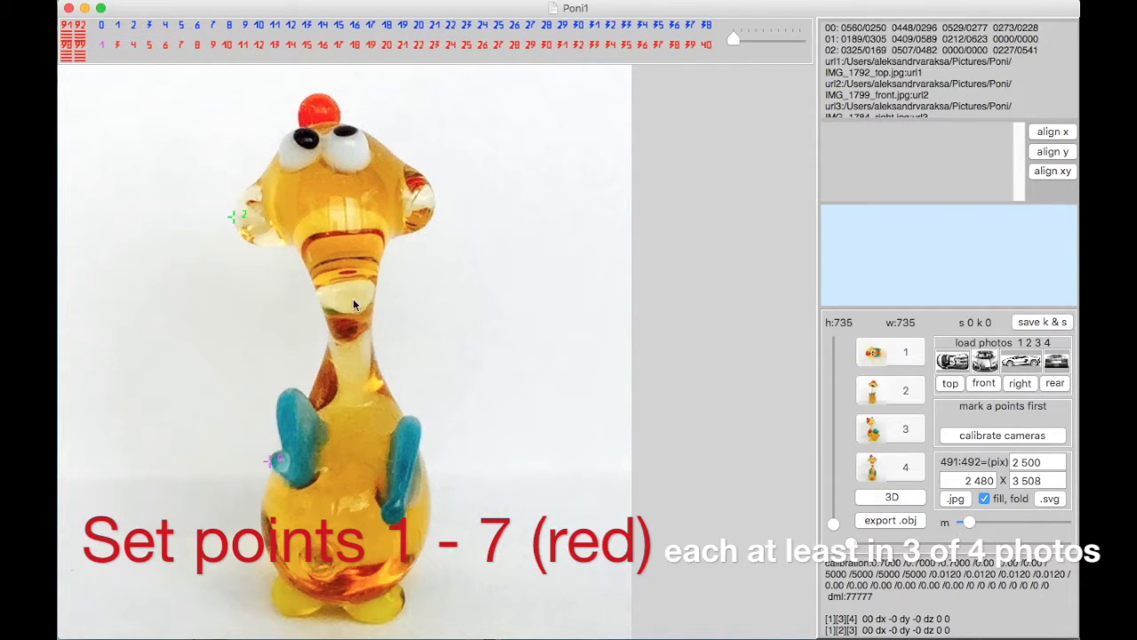
pyautogui.click(232, 217)
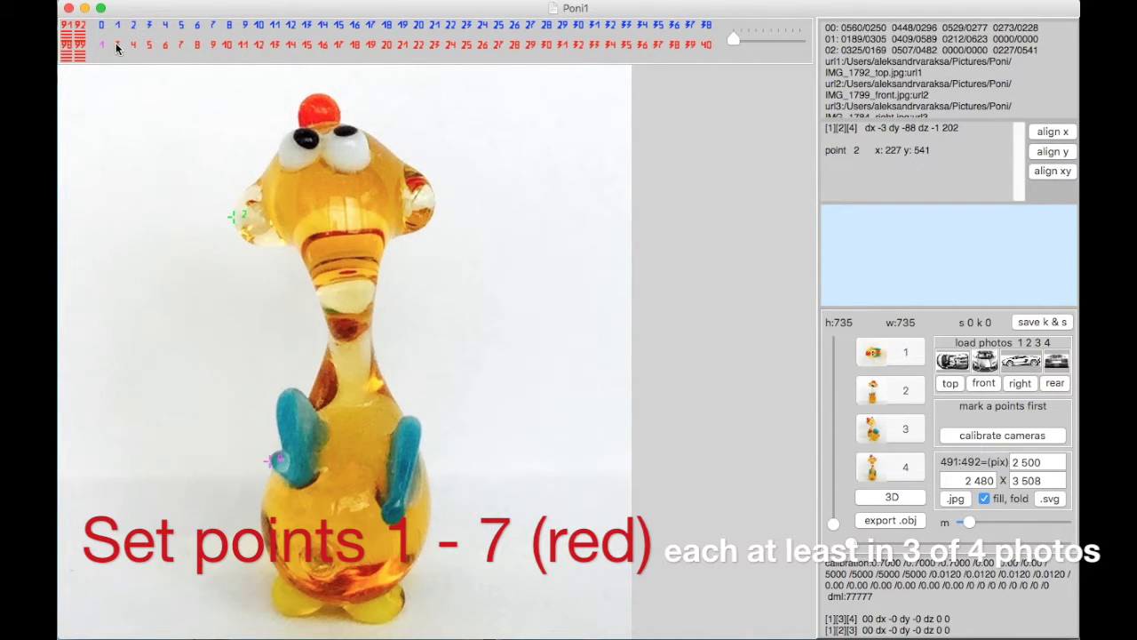
# Step: Place point 3 near the base in photo 4 and at the tail in side photo 3
pyautogui.moveTo(117, 47); pyautogui.dragTo(327, 526)
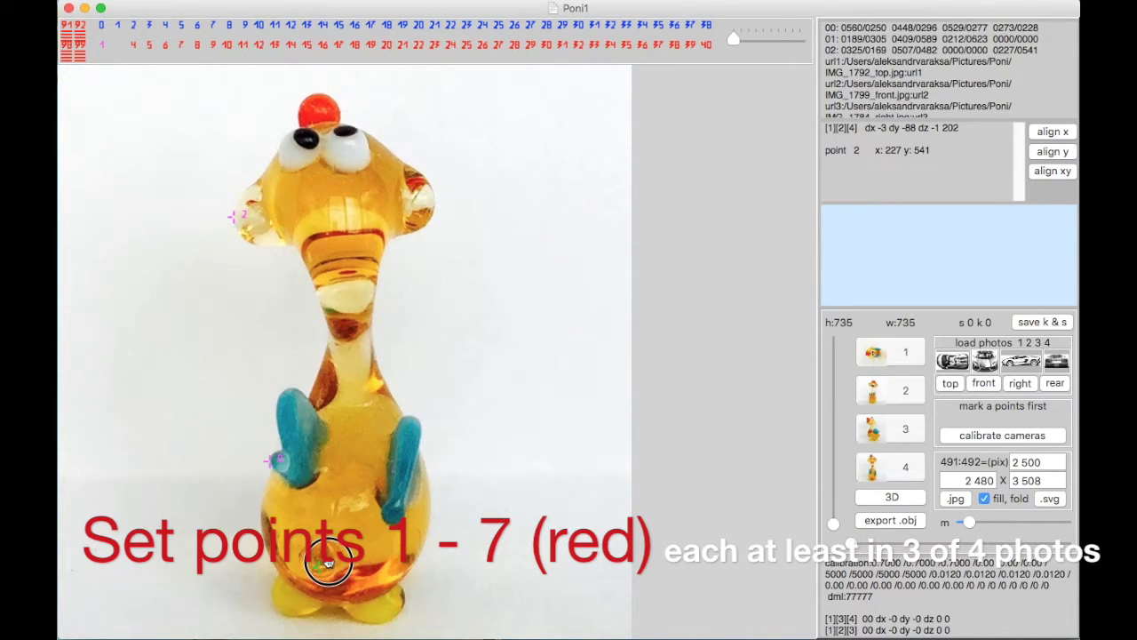
pyautogui.moveTo(327, 526); pyautogui.dragTo(327, 562)
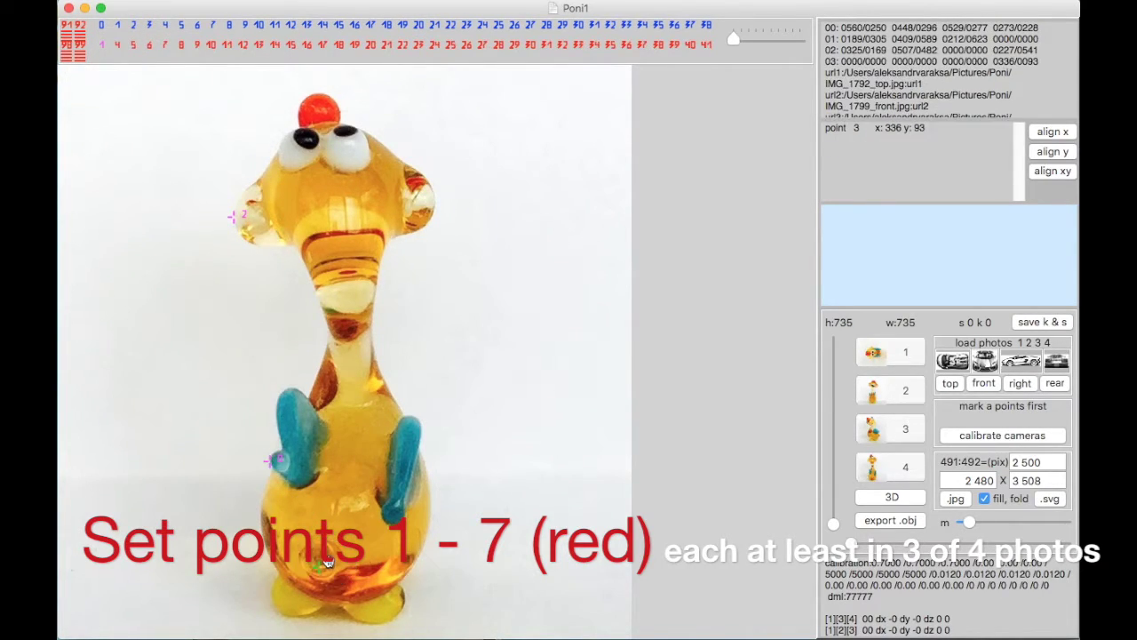
pyautogui.click(893, 433)
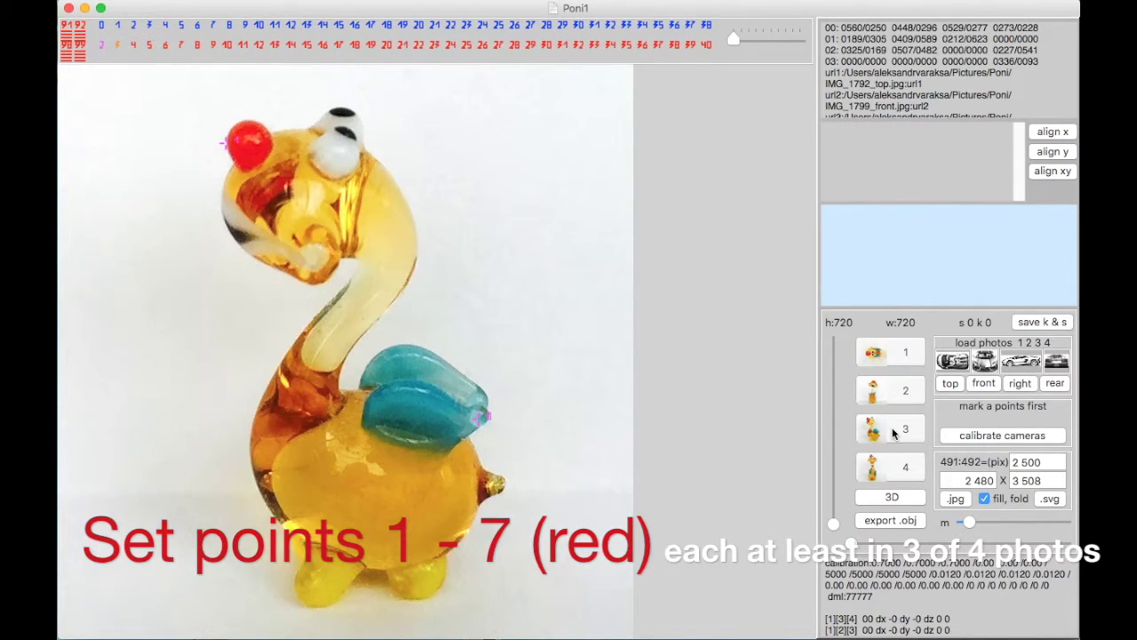
pyautogui.click(115, 44)
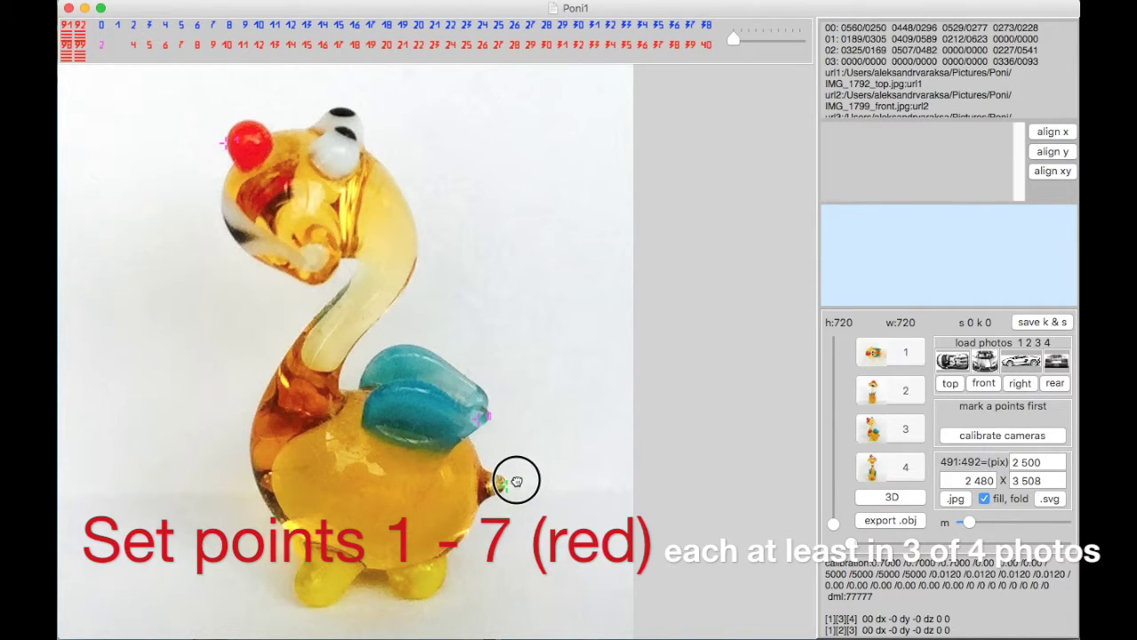
pyautogui.click(503, 481)
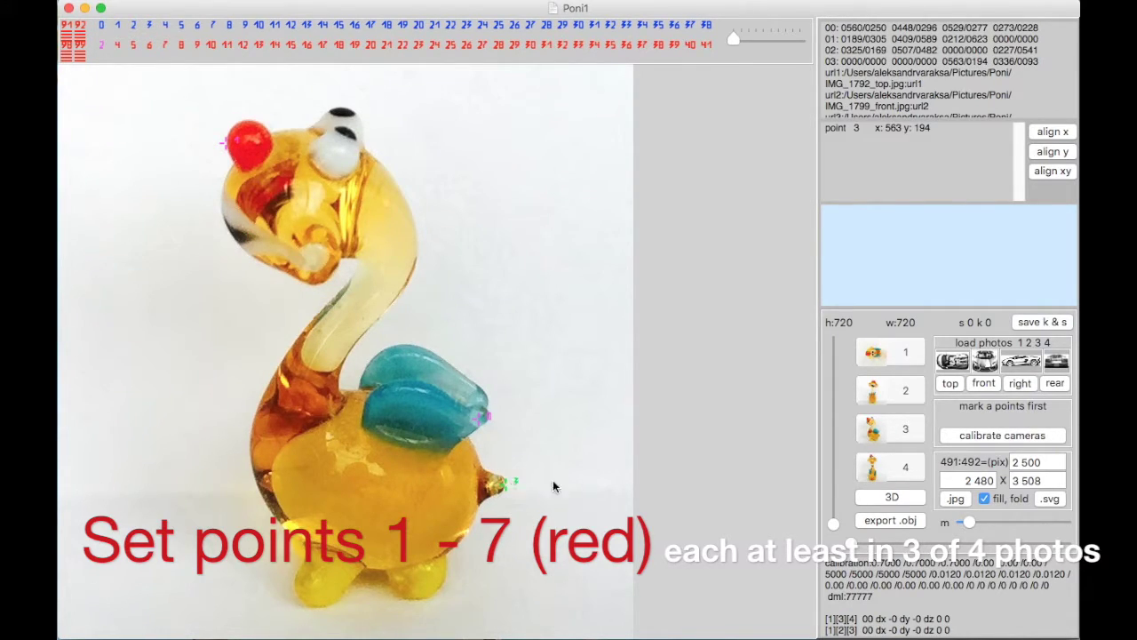
# Step: Place point 3 at the tail tip in top photo 1 and fine-tune it (x 597, y 313)
pyautogui.click(878, 391)
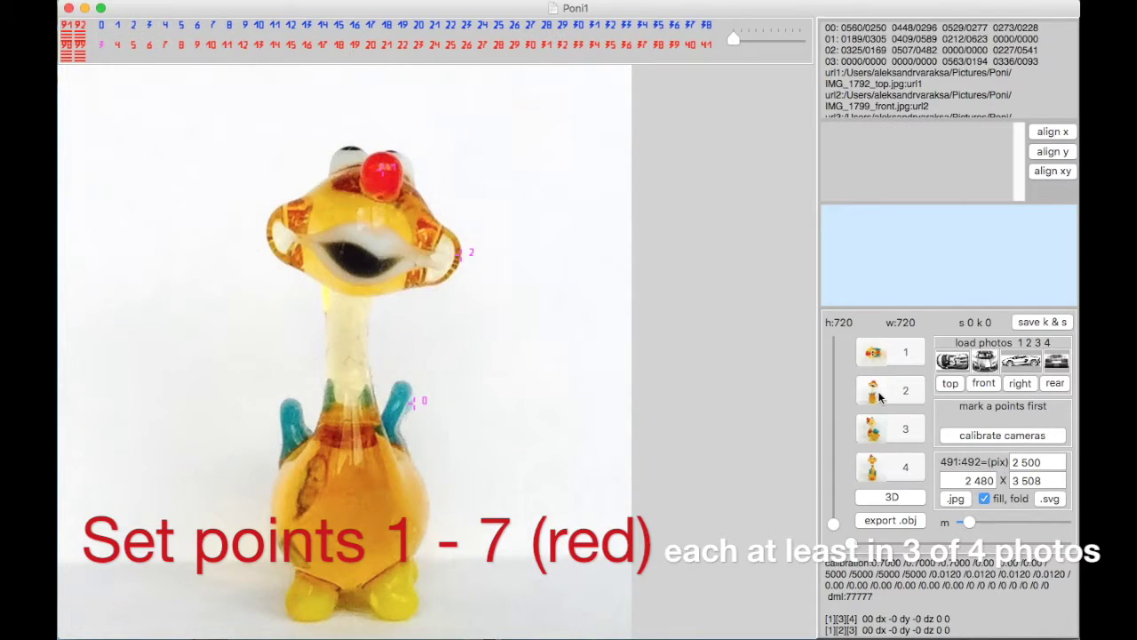
pyautogui.click(874, 354)
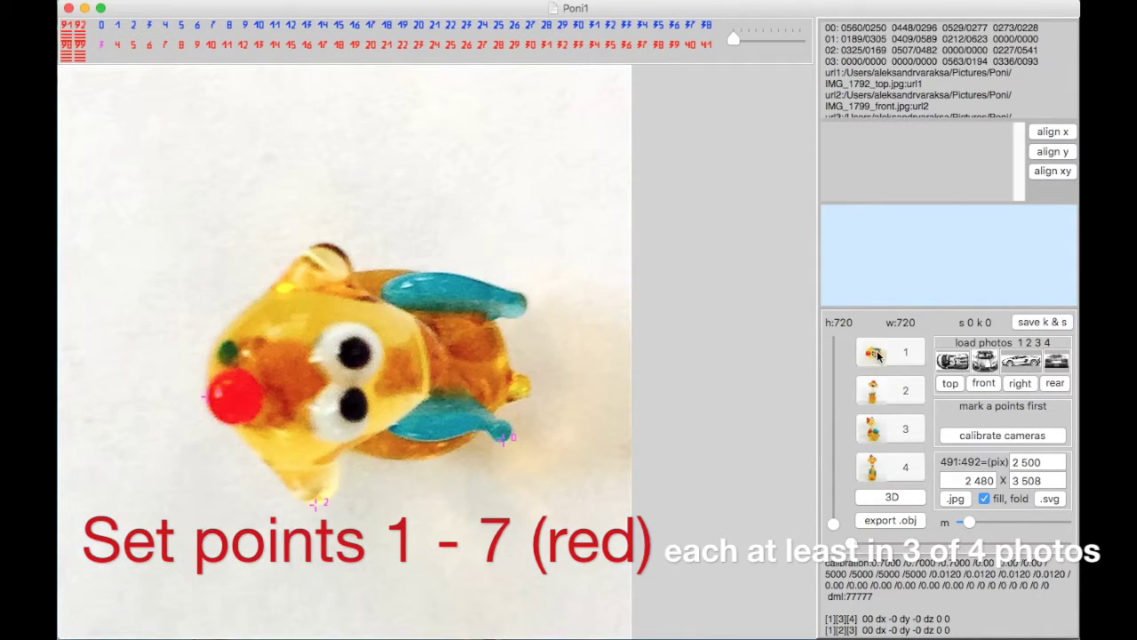
pyautogui.moveTo(100, 44)
pyautogui.mouseDown()
pyautogui.moveTo(477, 384)
pyautogui.moveTo(541, 385)
pyautogui.mouseUp()
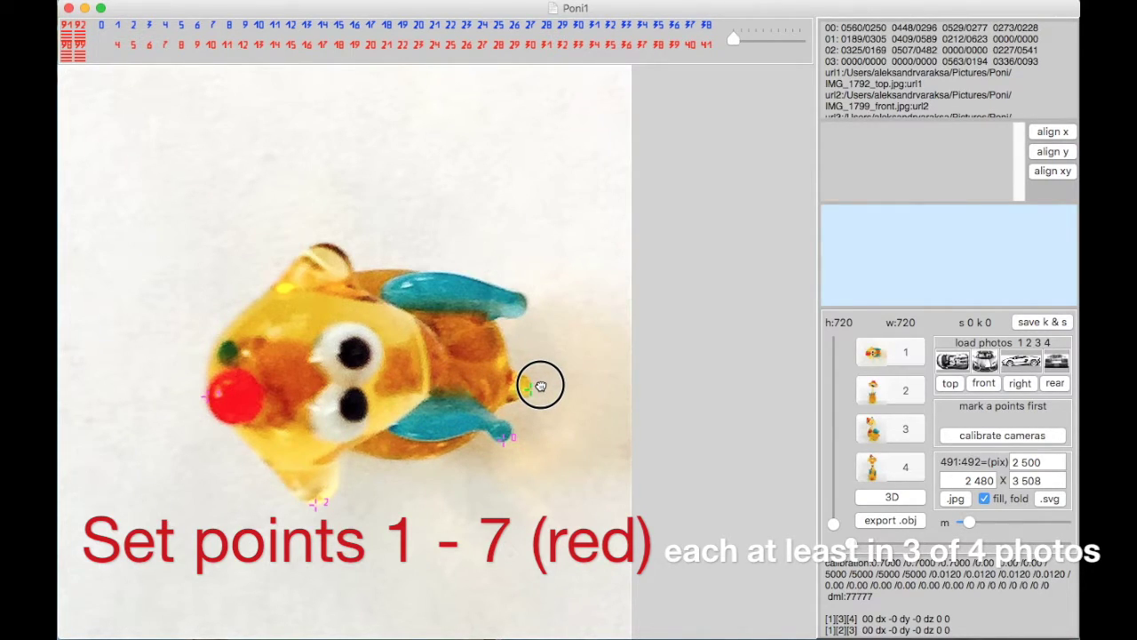
pyautogui.moveTo(540, 385); pyautogui.dragTo(541, 385)
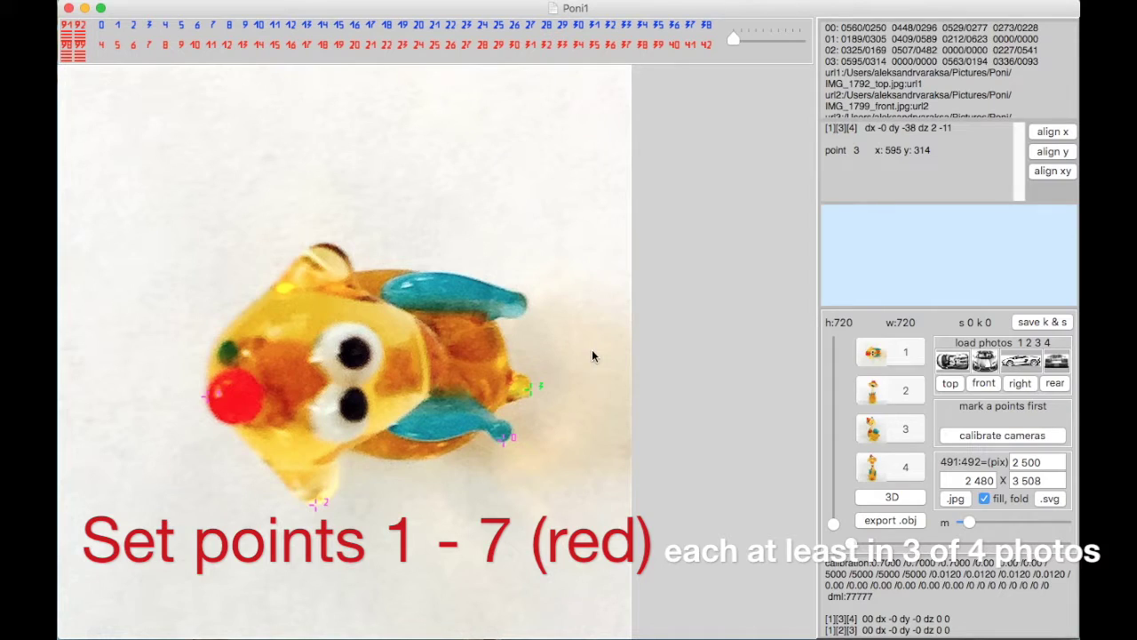
pyautogui.moveTo(537, 382); pyautogui.dragTo(540, 385)
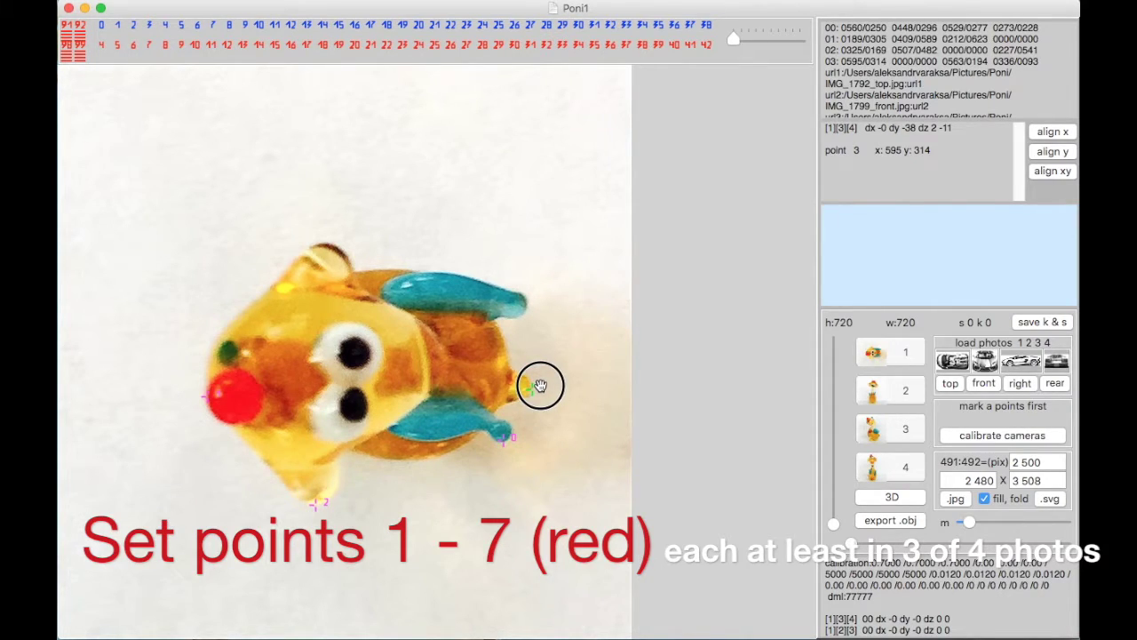
pyautogui.moveTo(540, 385); pyautogui.dragTo(542, 384)
pyautogui.click(884, 394)
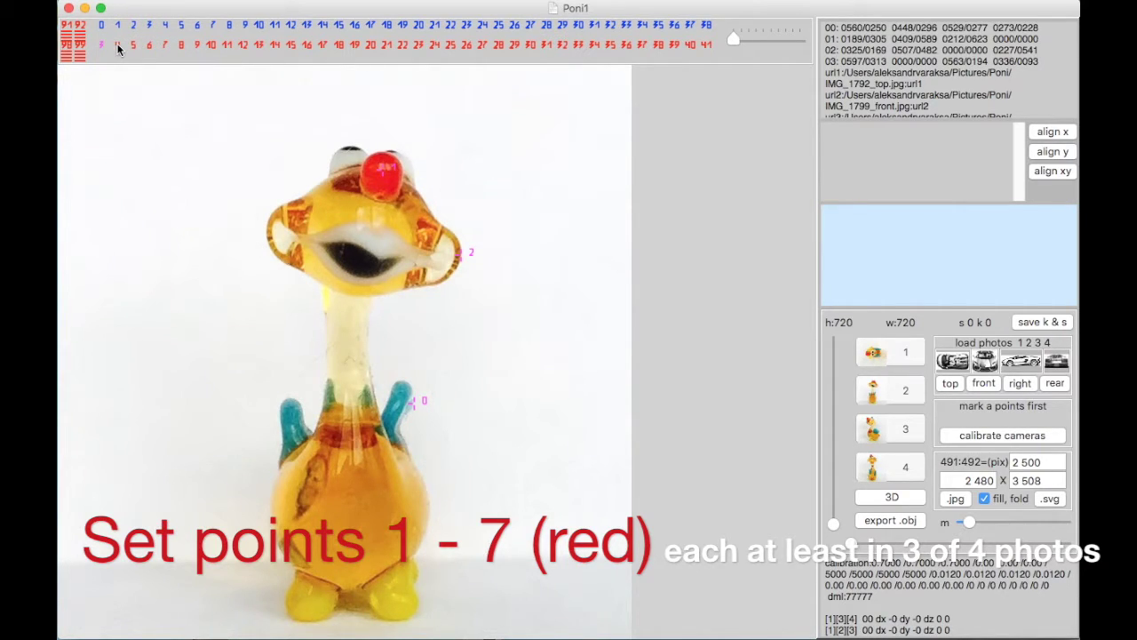
# Step: Place point 4 at the top of the left blue fin in the front photo and on the top photo
pyautogui.moveTo(118, 47); pyautogui.dragTo(294, 395)
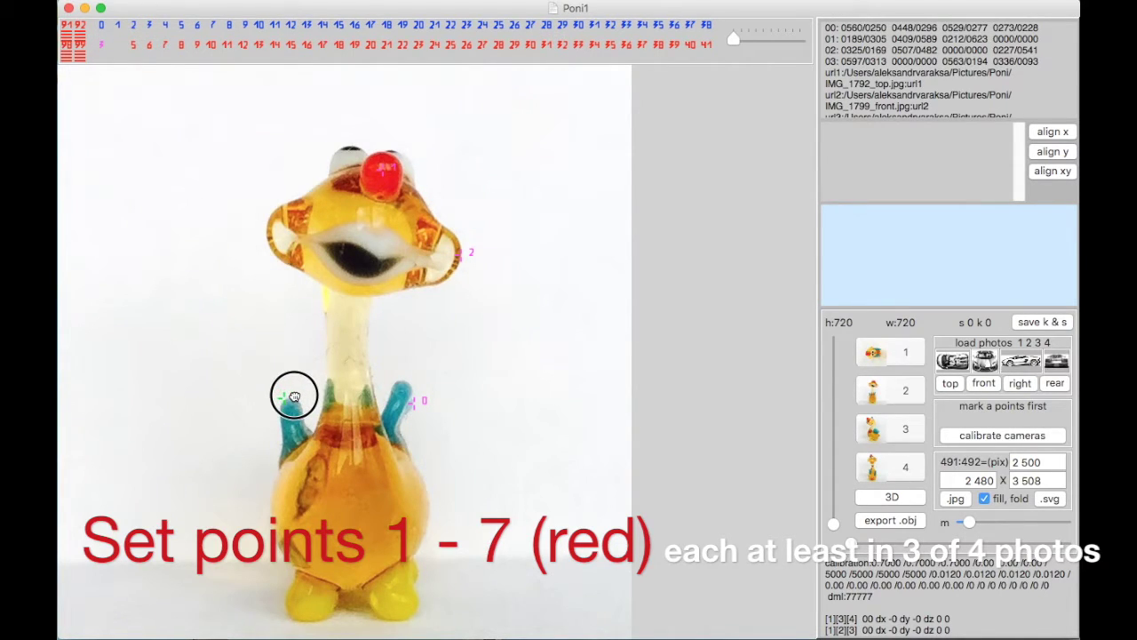
pyautogui.moveTo(294, 397); pyautogui.dragTo(300, 397)
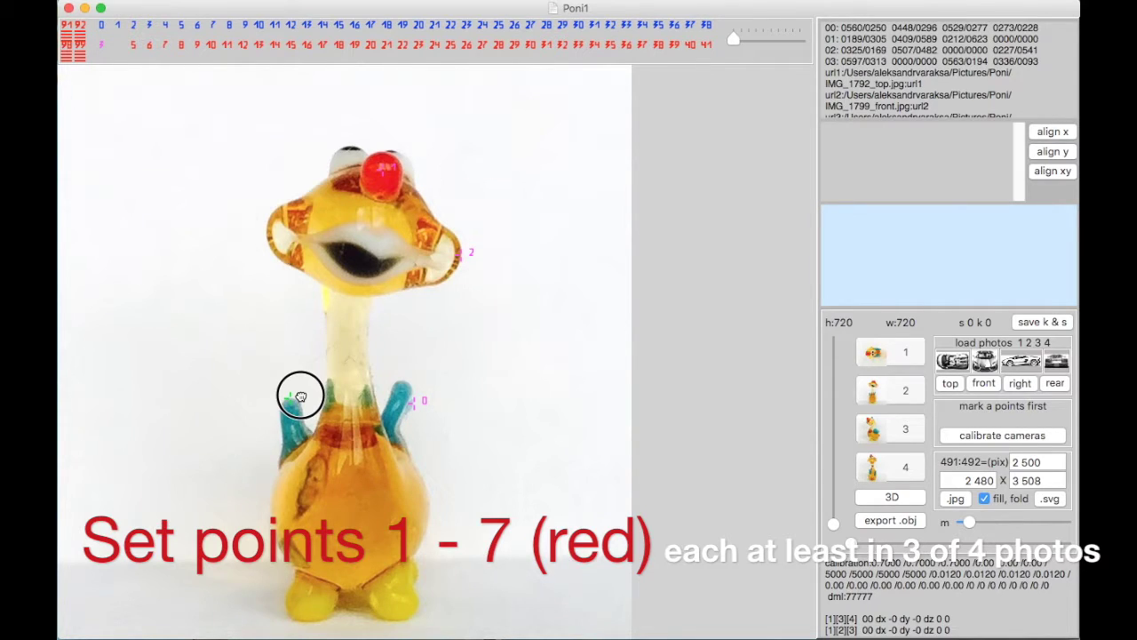
pyautogui.moveTo(301, 398); pyautogui.dragTo(300, 397)
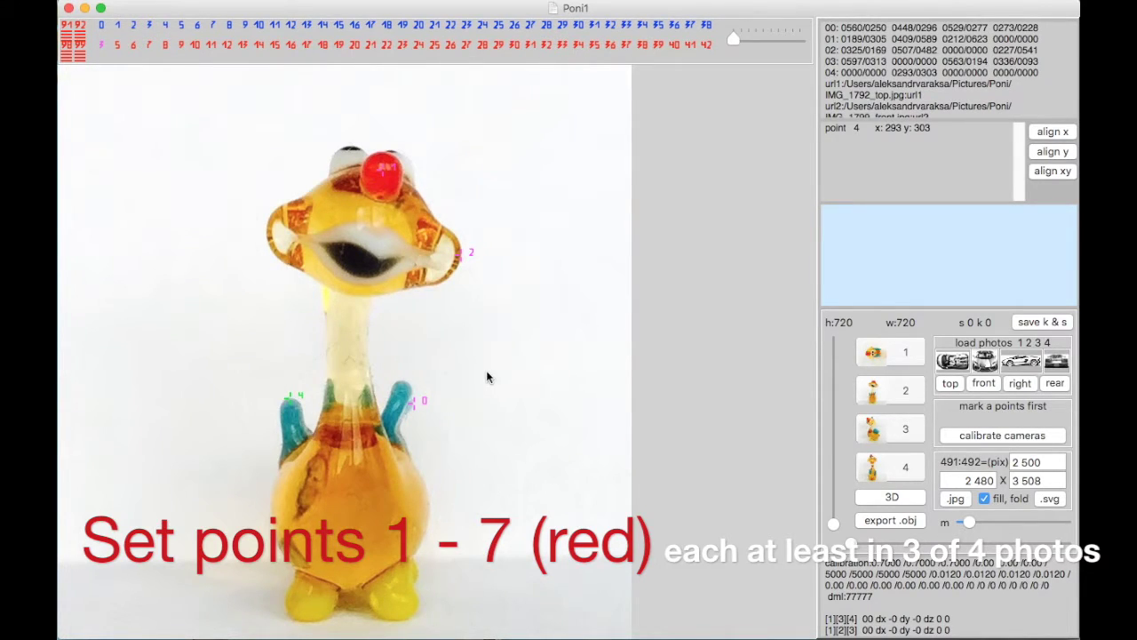
pyautogui.click(877, 358)
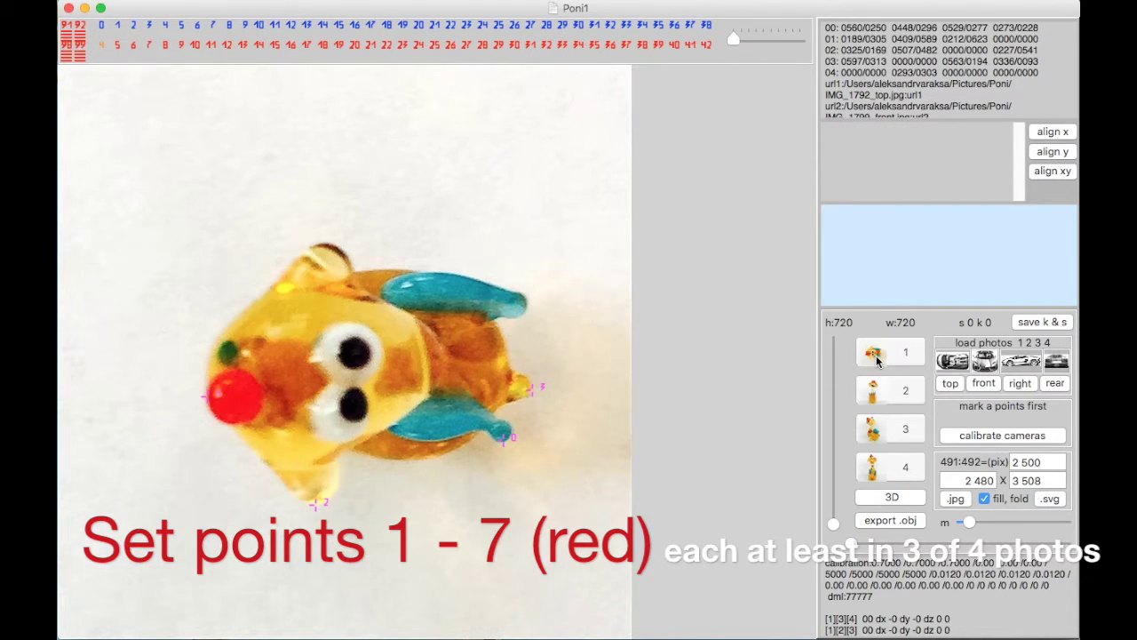
pyautogui.moveTo(101, 42)
pyautogui.mouseDown()
pyautogui.moveTo(132, 101)
pyautogui.moveTo(421, 282)
pyautogui.mouseUp()
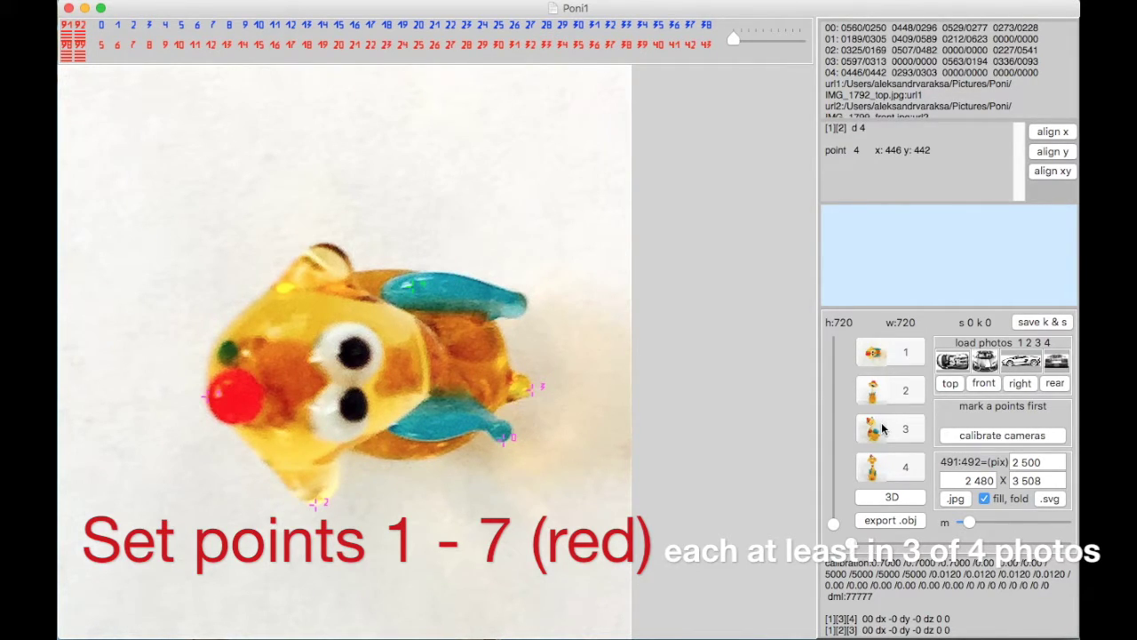
pyautogui.click(880, 388)
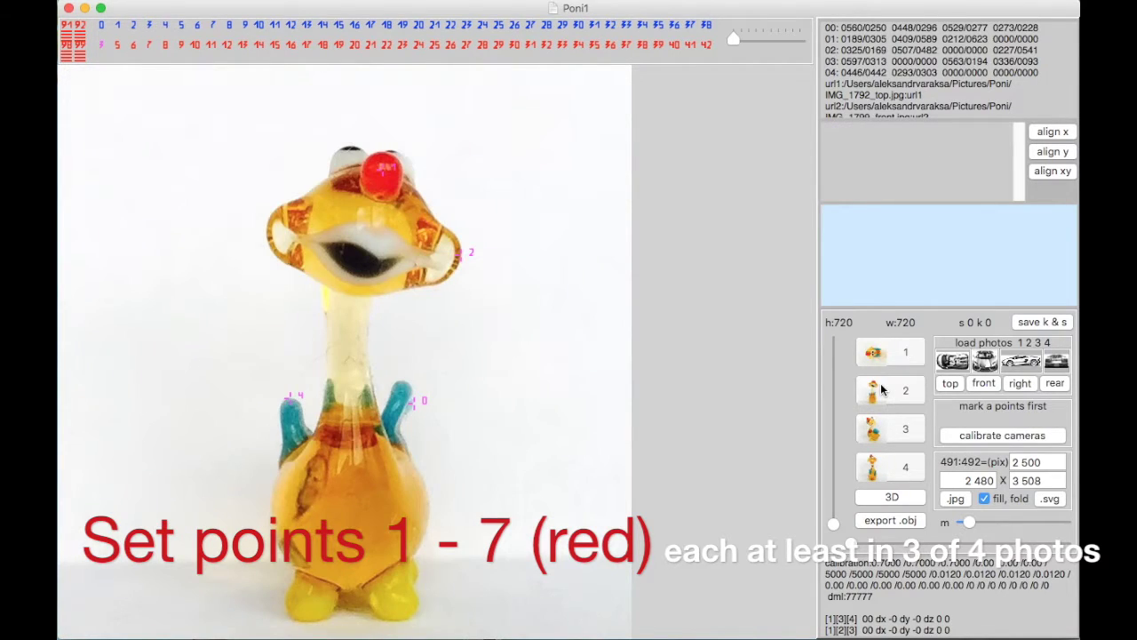
# Step: Place point 4 at the wing top in side photo 3 and on the right arm in photo 4
pyautogui.click(881, 428)
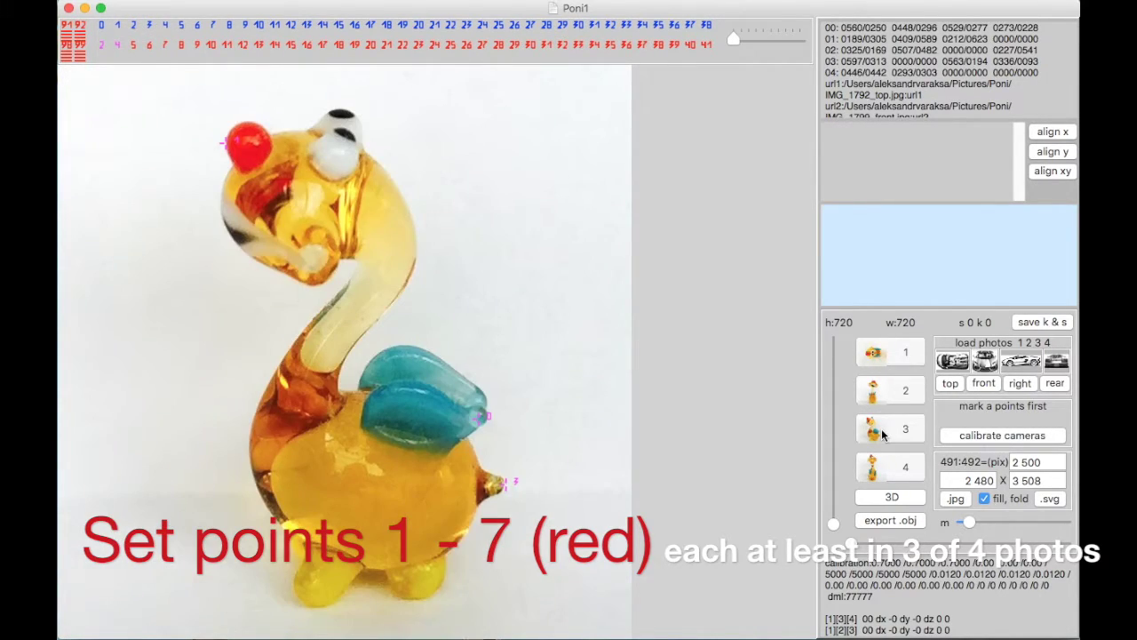
pyautogui.click(118, 45)
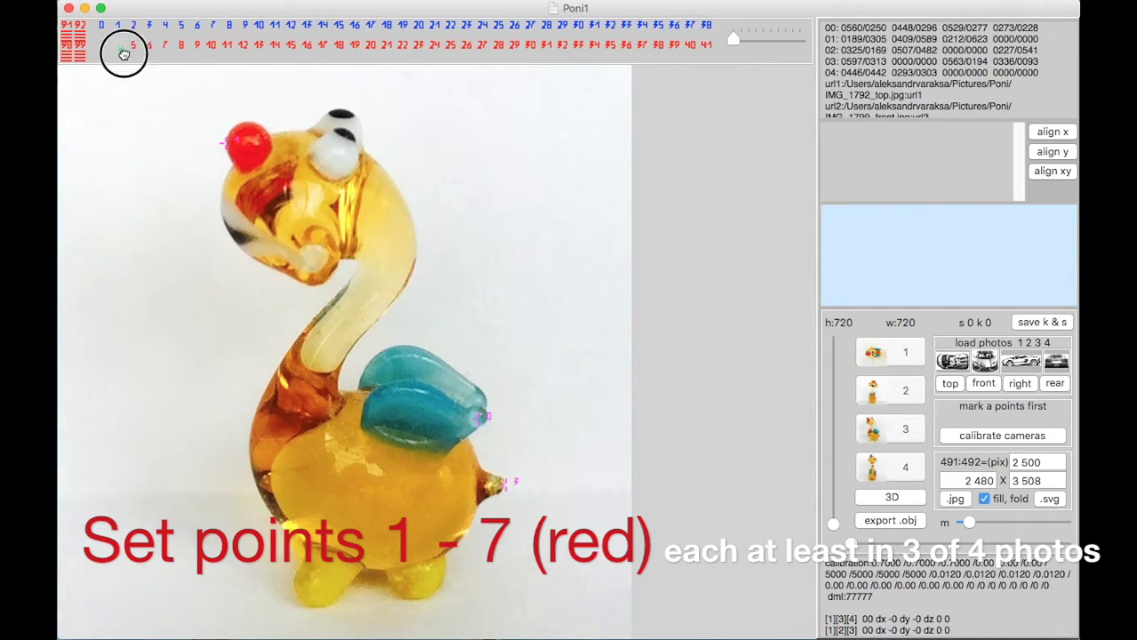
pyautogui.moveTo(415, 334); pyautogui.dragTo(412, 343)
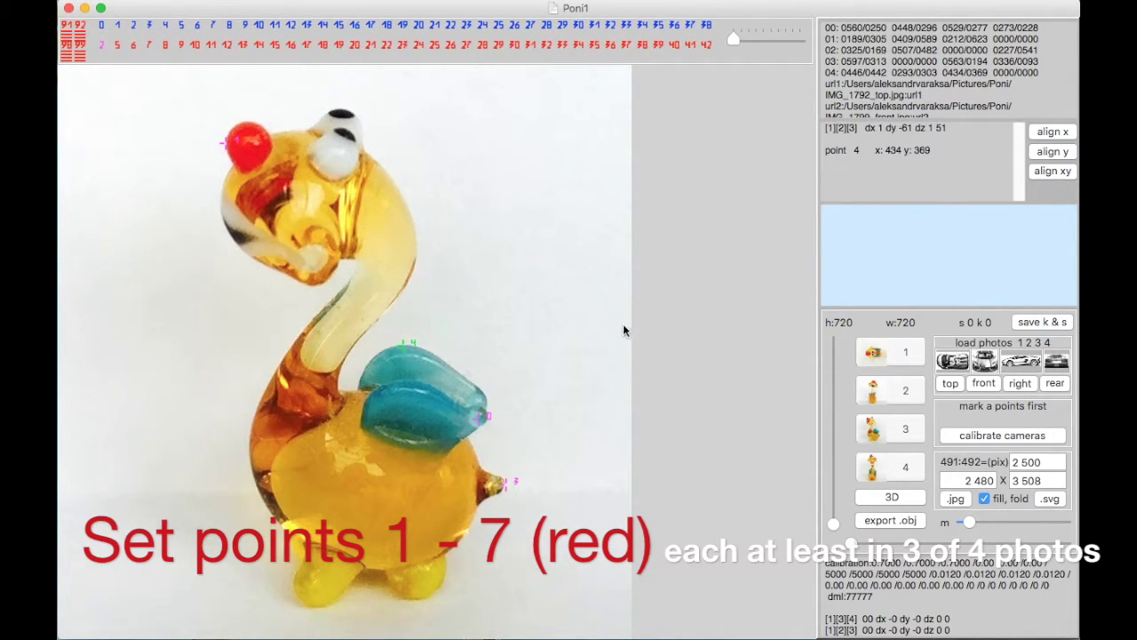
pyautogui.click(883, 465)
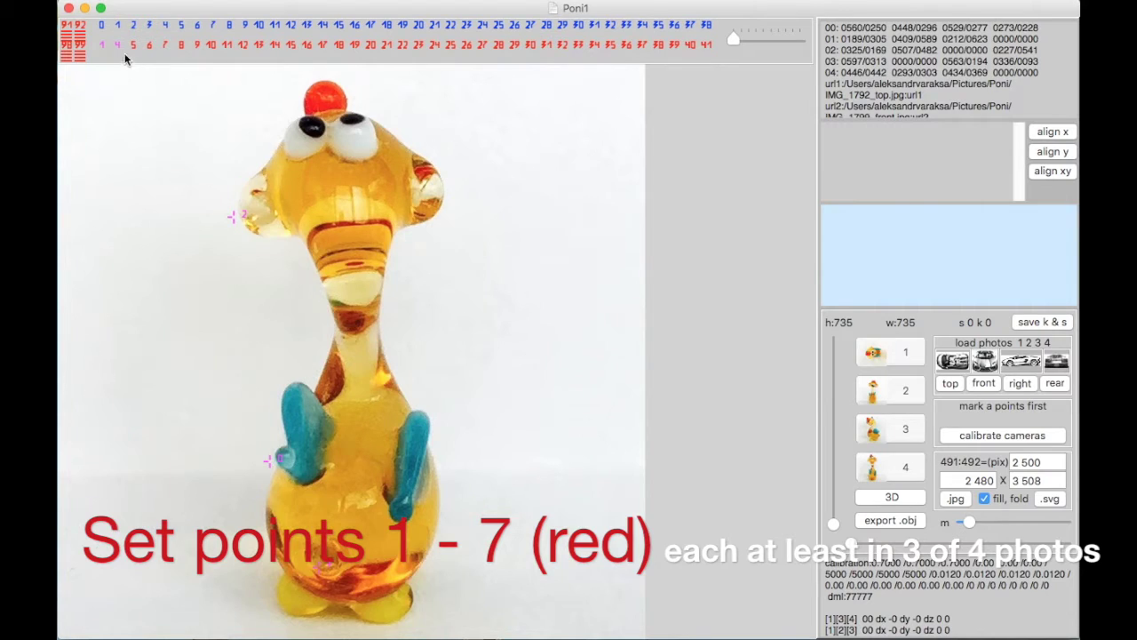
pyautogui.moveTo(118, 51); pyautogui.dragTo(430, 408)
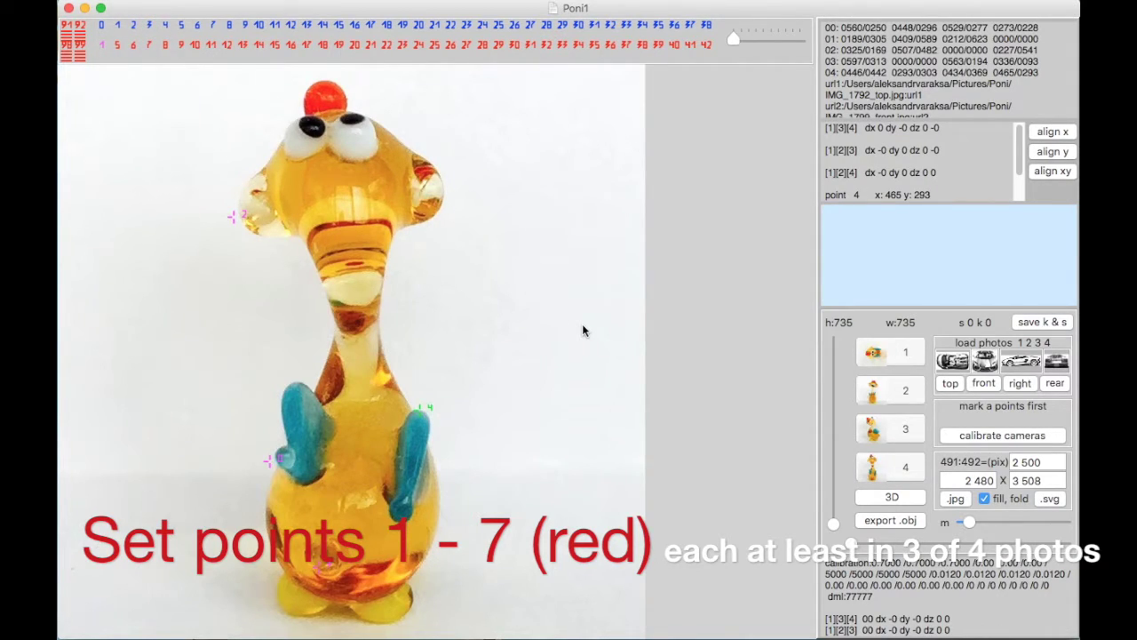
pyautogui.click(875, 353)
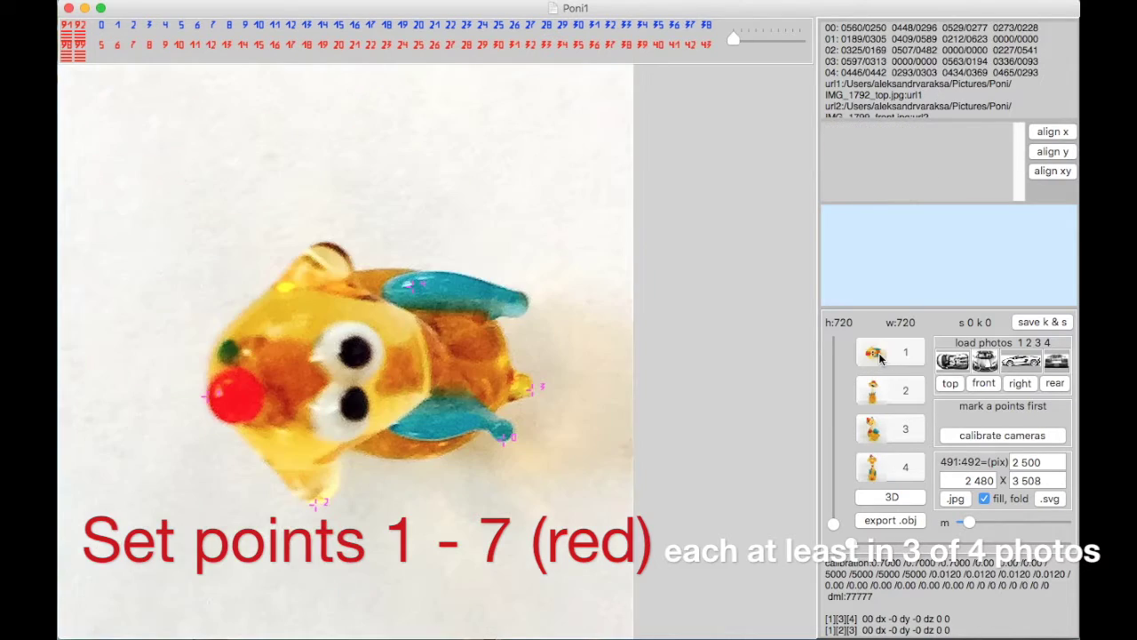
# Step: Place point 5 above the red ball in front photo 2 and on the lower eye in the top photo
pyautogui.click(878, 398)
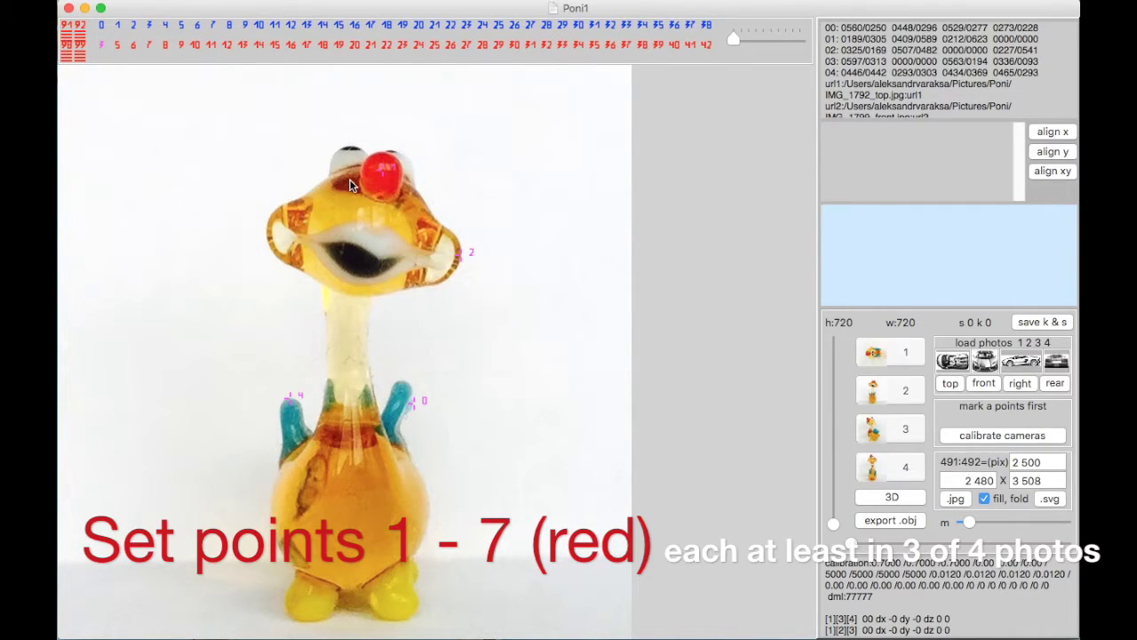
pyautogui.moveTo(117, 50)
pyautogui.mouseDown()
pyautogui.moveTo(394, 127)
pyautogui.moveTo(402, 148)
pyautogui.mouseUp()
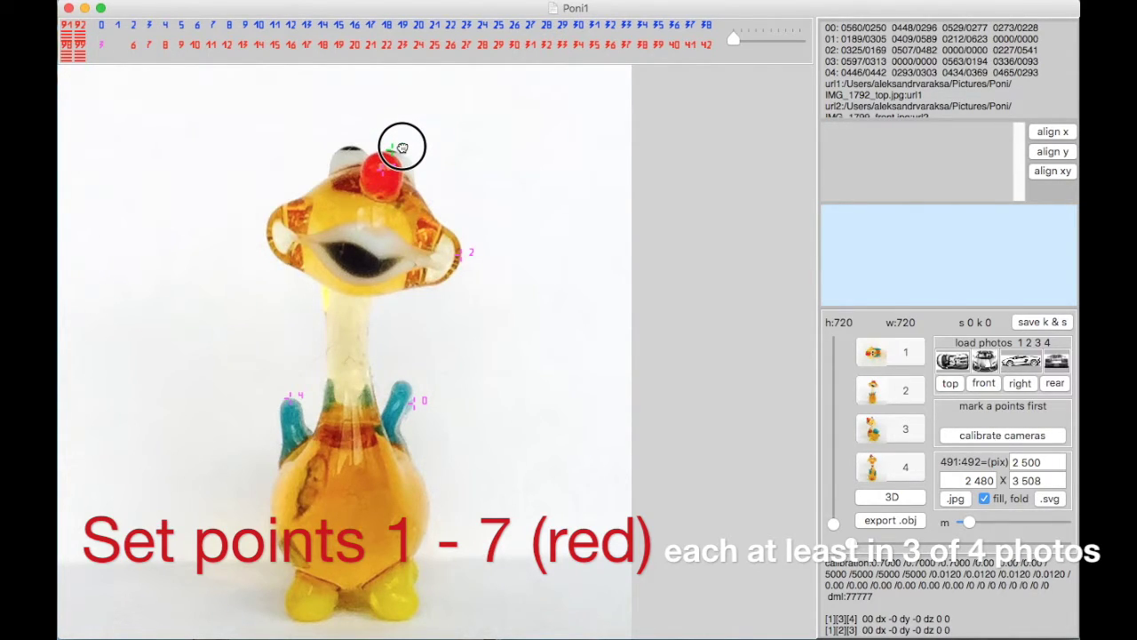
pyautogui.moveTo(402, 147); pyautogui.dragTo(402, 147)
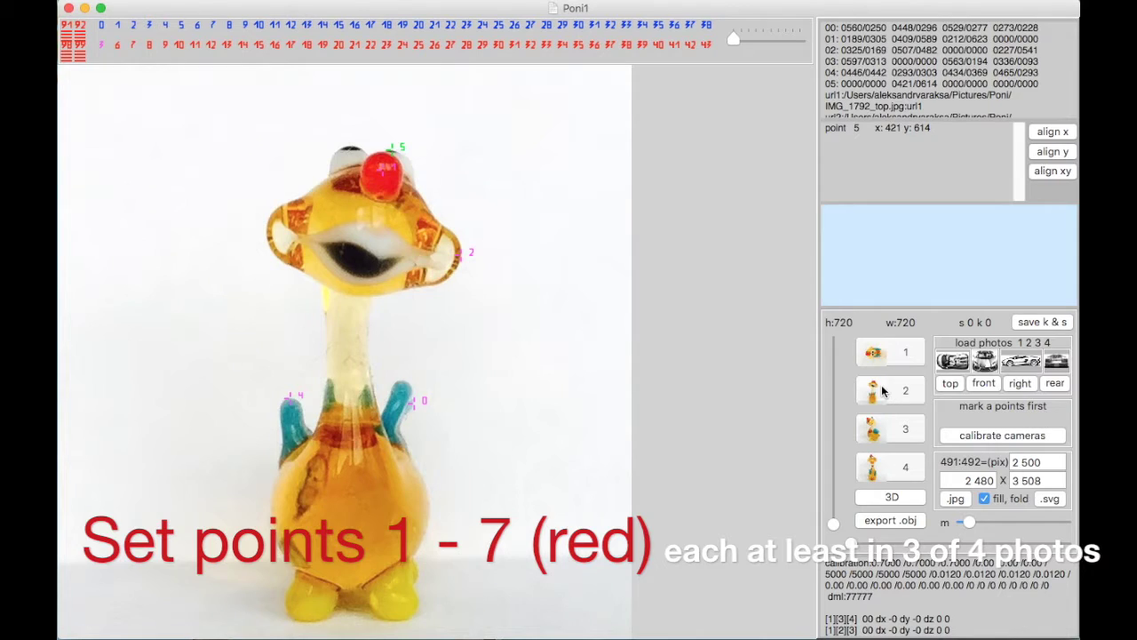
pyautogui.click(878, 353)
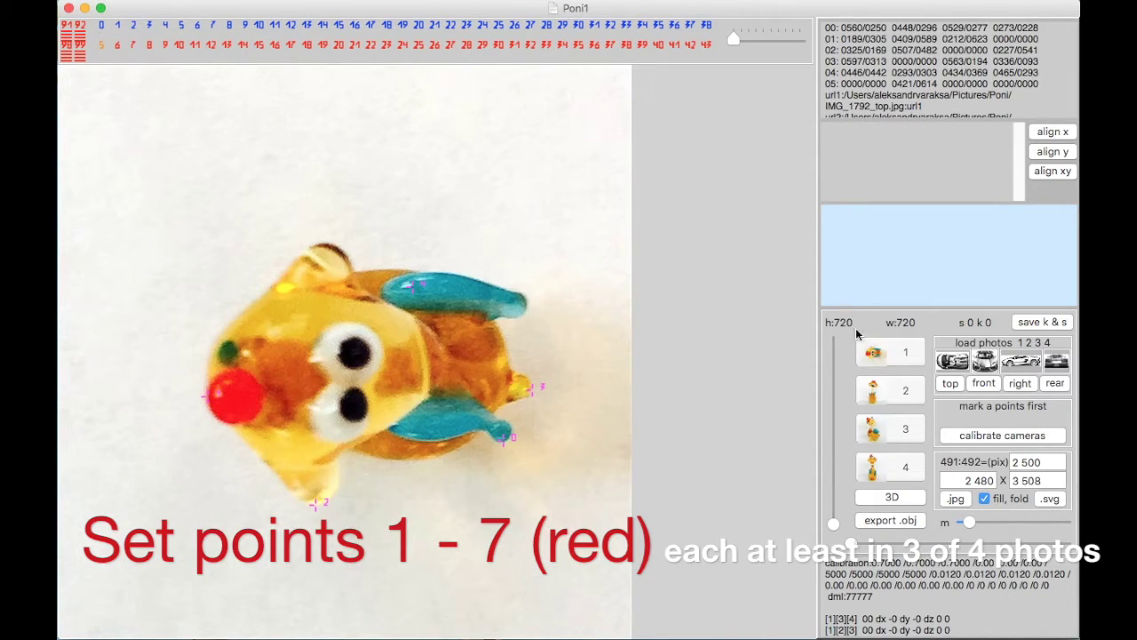
pyautogui.click(101, 43)
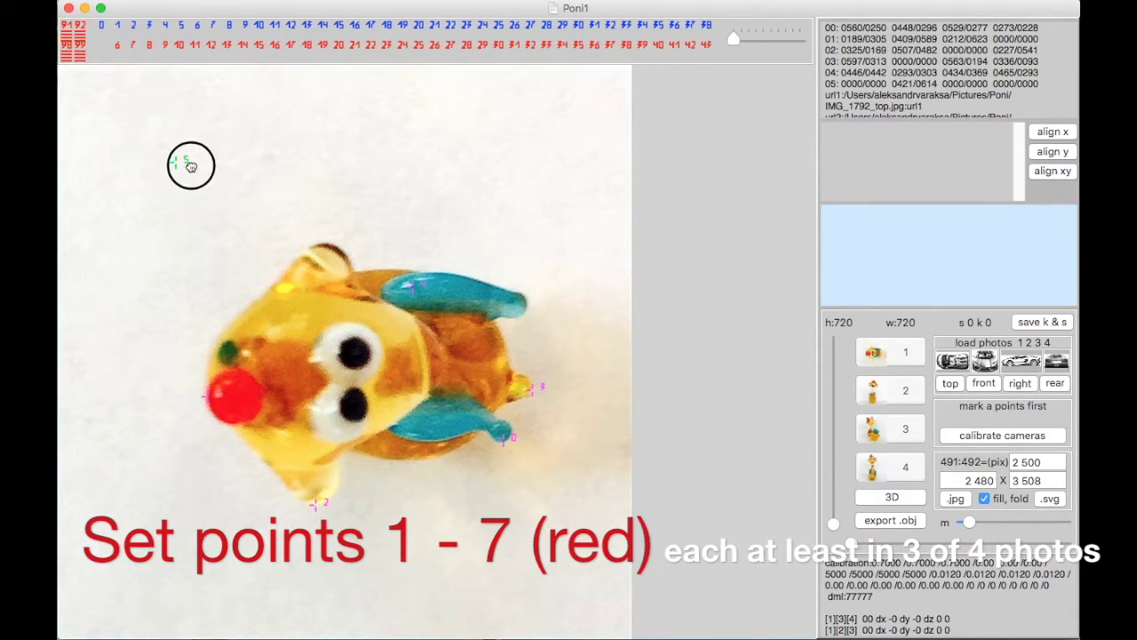
pyautogui.click(353, 404)
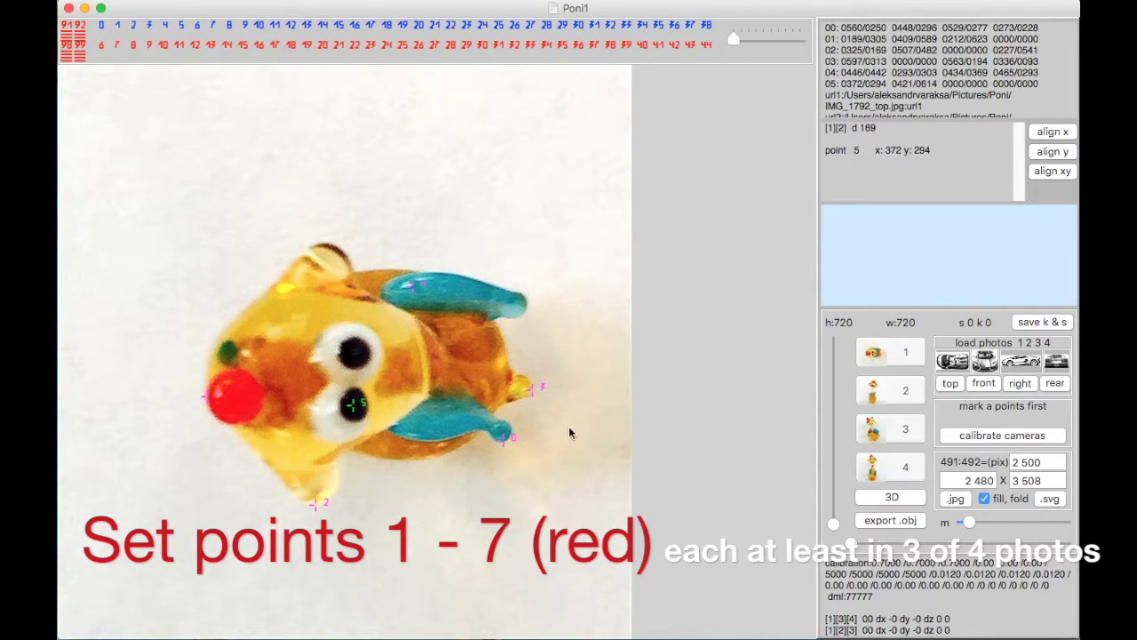
# Step: Place point 5 on the eye in side photo 3, then review photos 4, 1 and 2
pyautogui.click(882, 429)
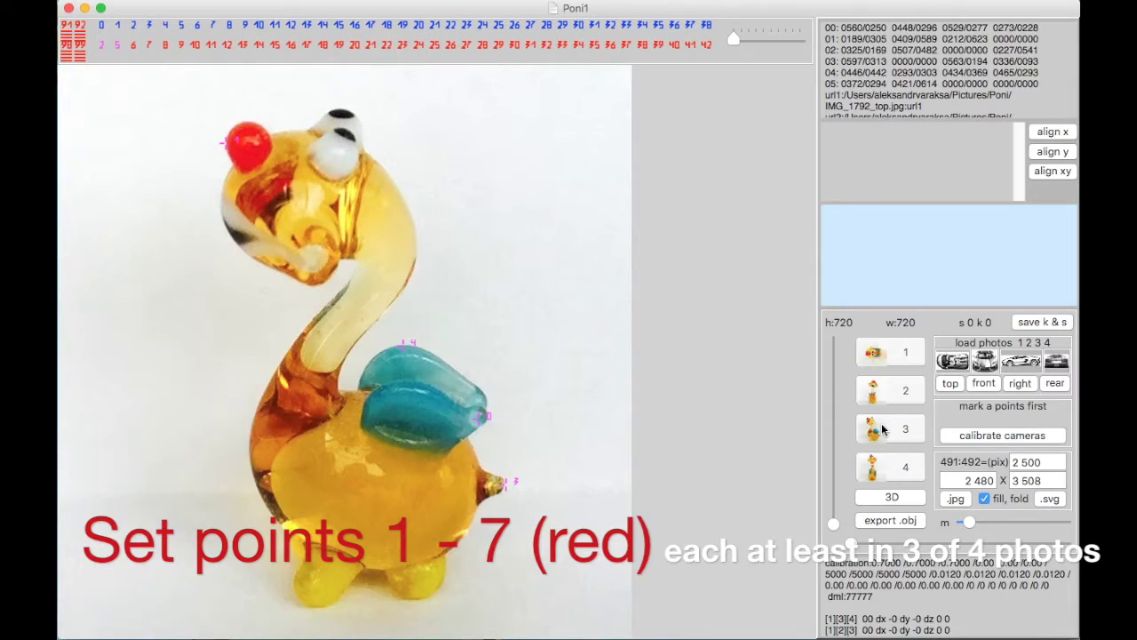
pyautogui.click(118, 49)
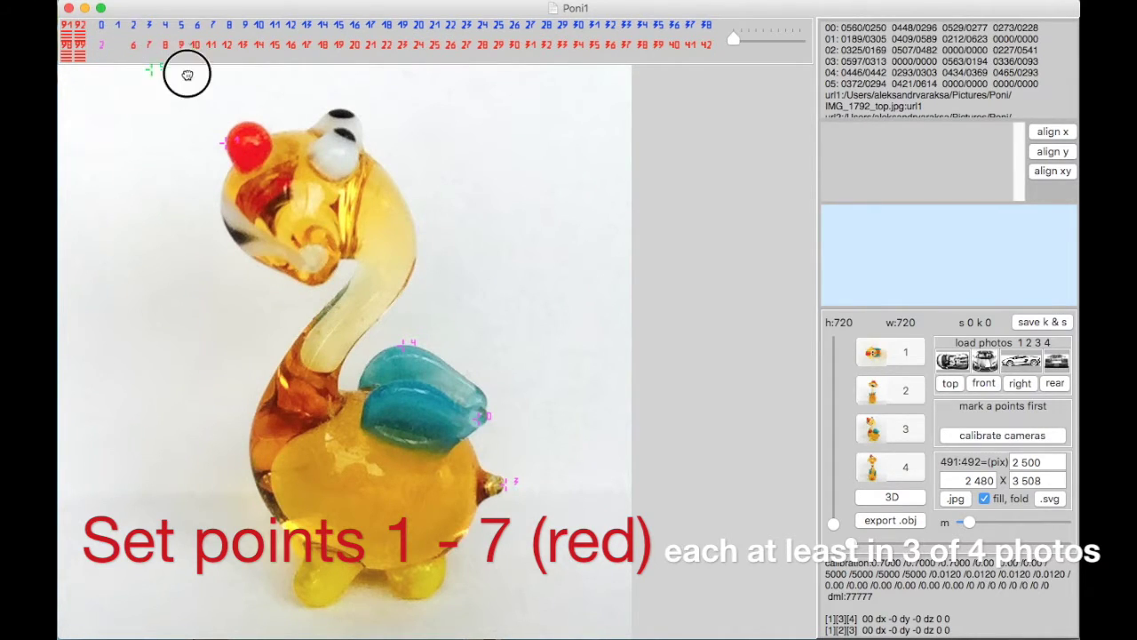
pyautogui.click(346, 127)
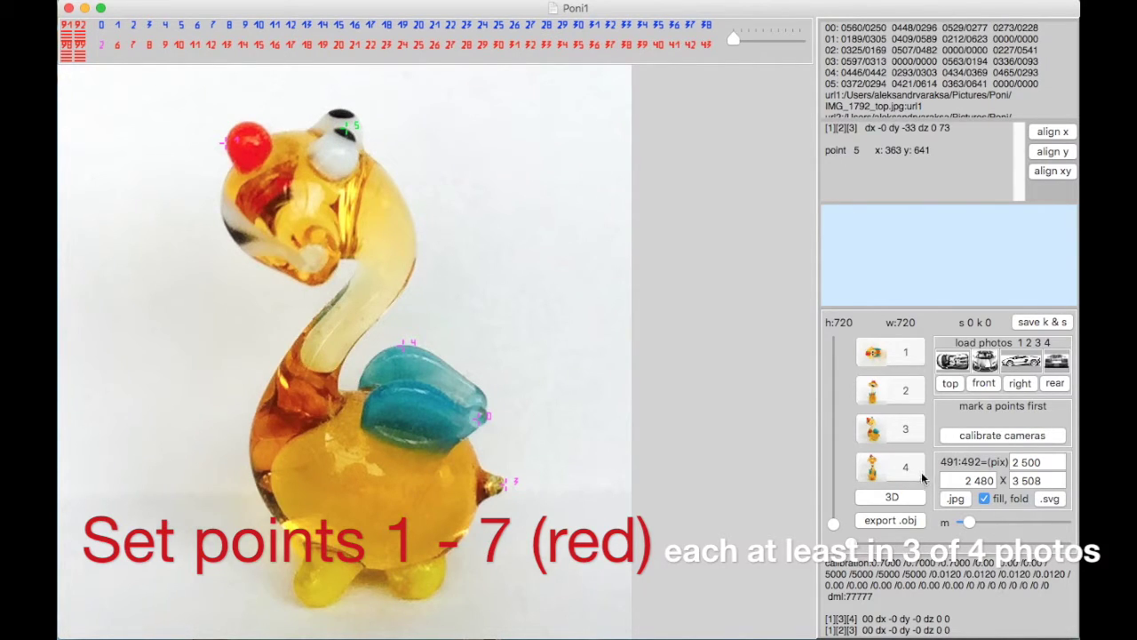
pyautogui.click(891, 471)
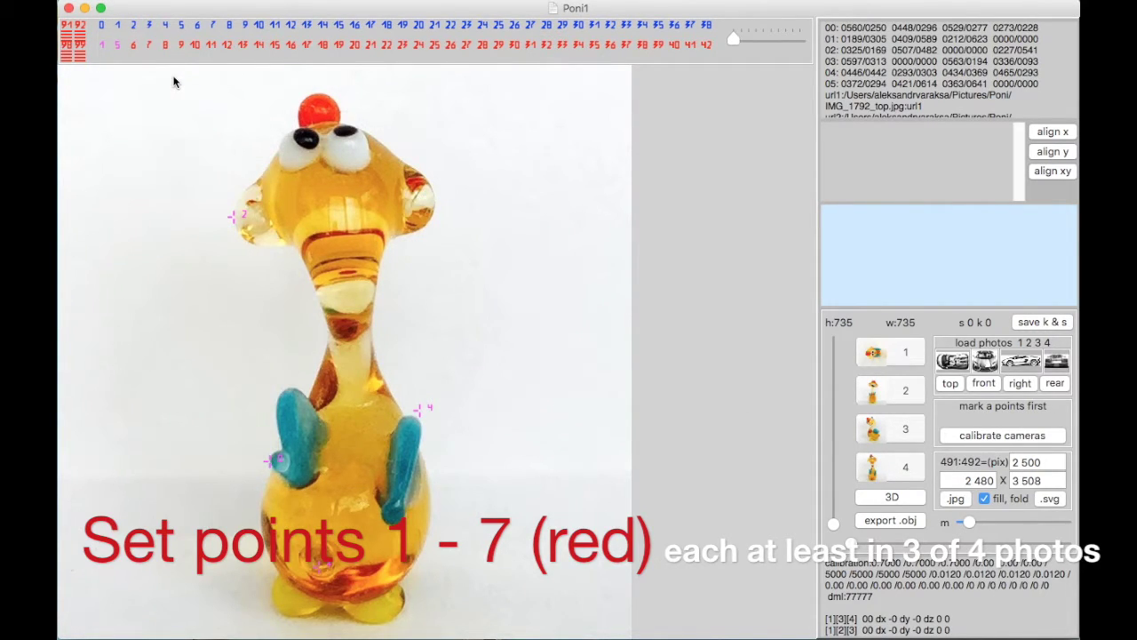
pyautogui.click(871, 355)
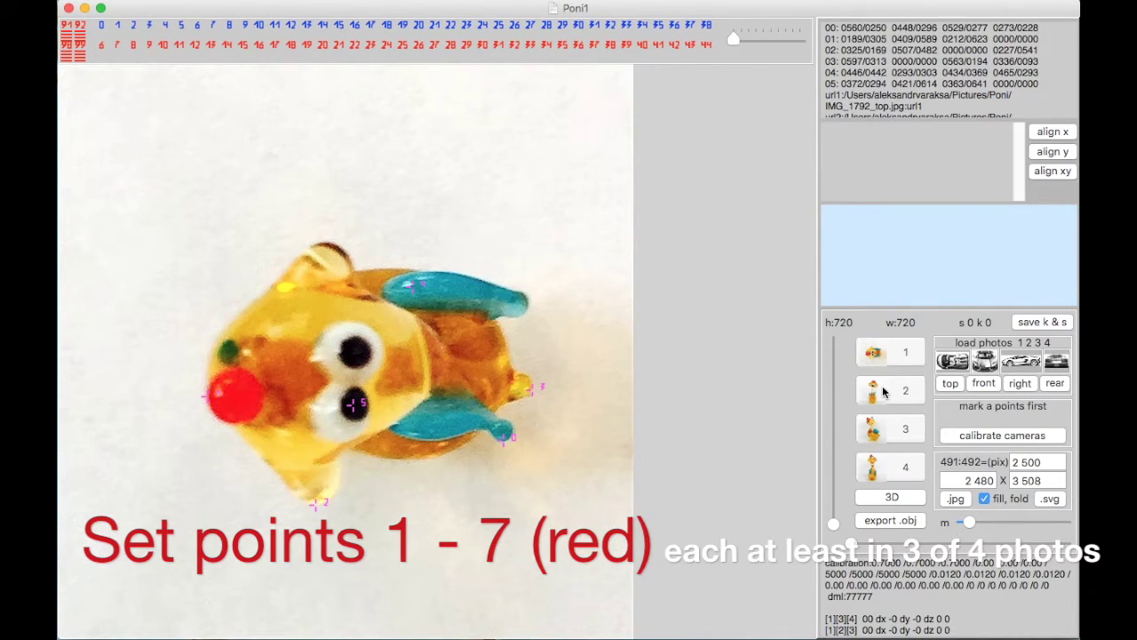
pyautogui.click(880, 393)
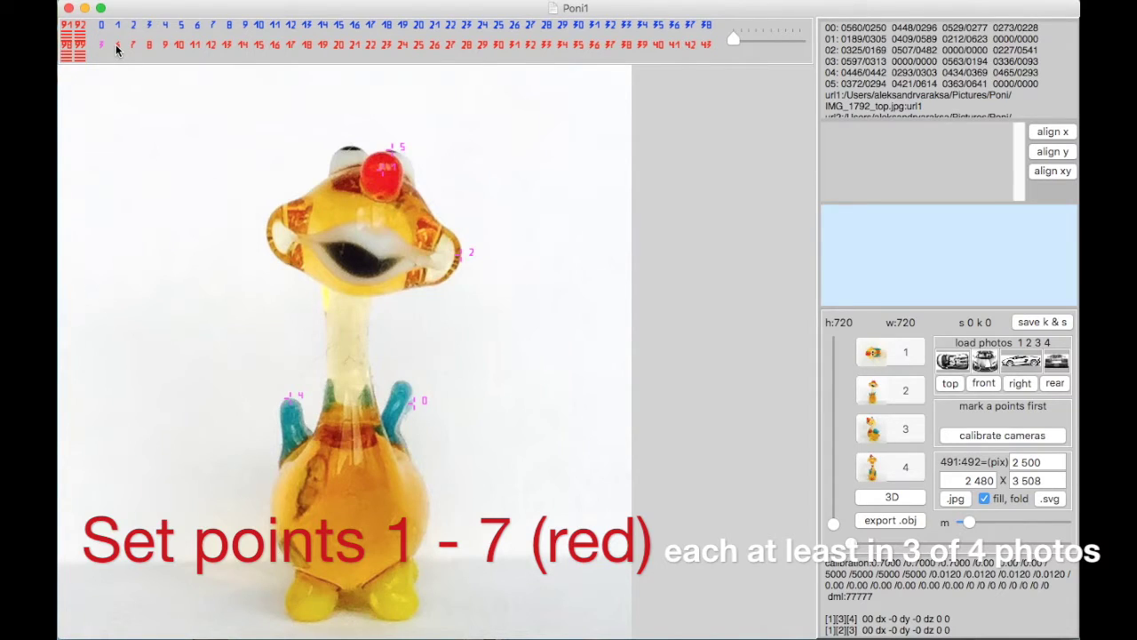
# Step: Place point 6 on the left ear in photo 2 and on the head bump in top photo 1
pyautogui.moveTo(116, 49); pyautogui.dragTo(275, 223)
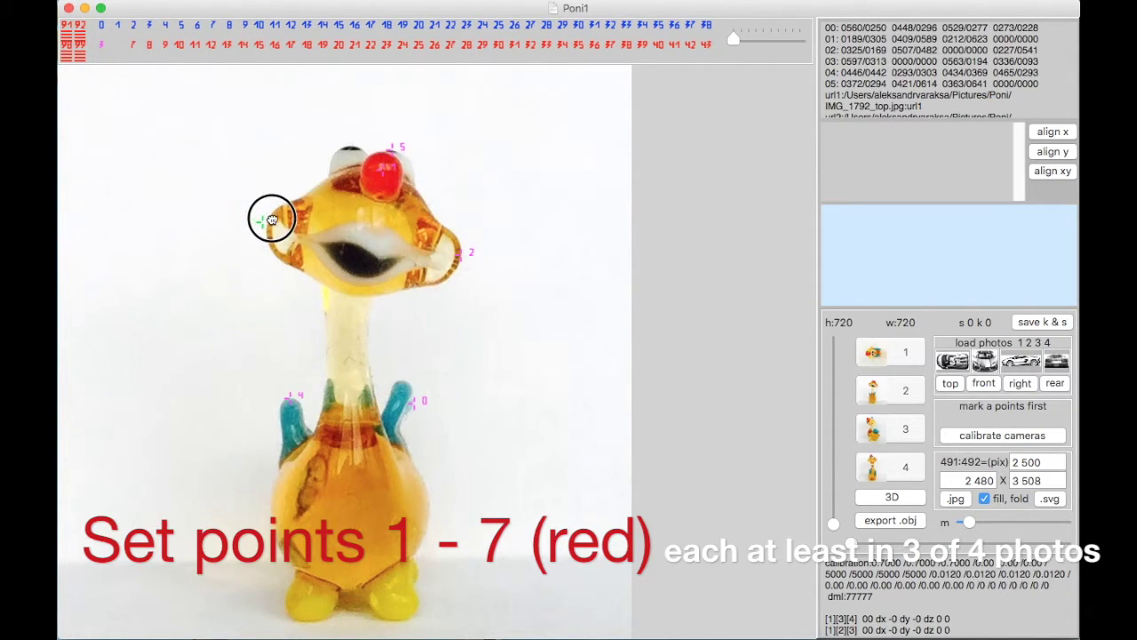
pyautogui.moveTo(275, 223); pyautogui.dragTo(274, 222)
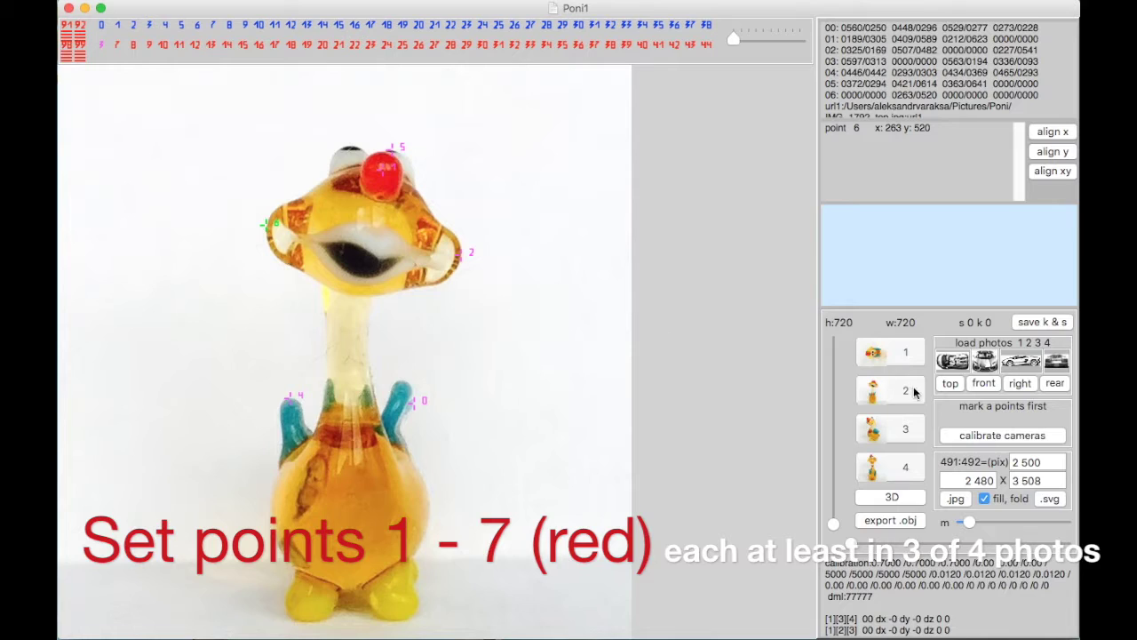
pyautogui.click(887, 367)
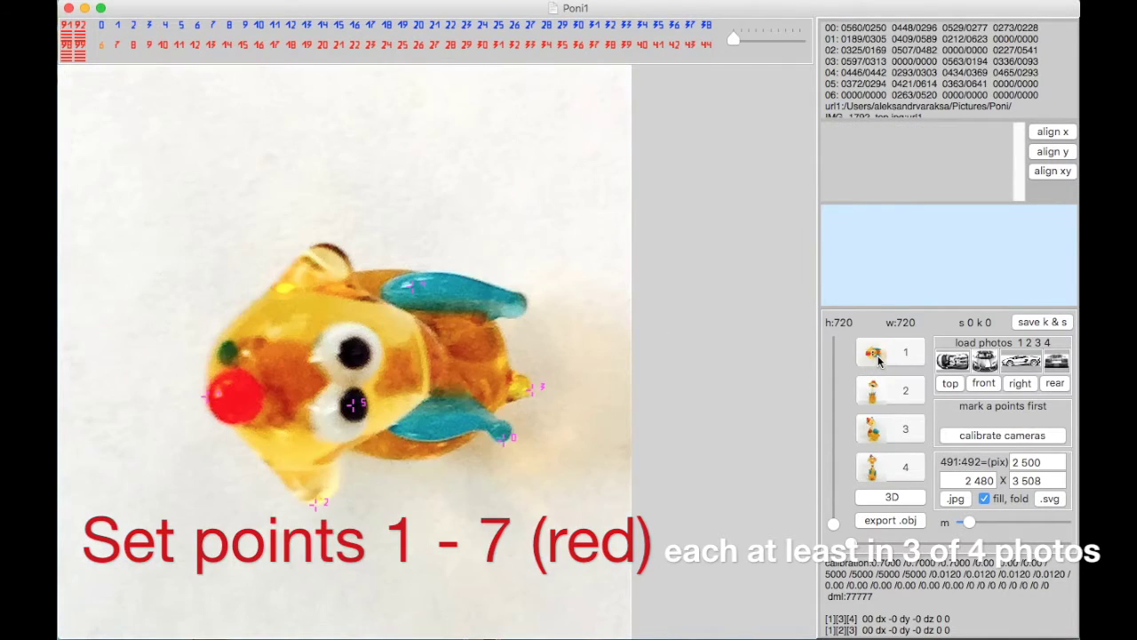
pyautogui.click(320, 240)
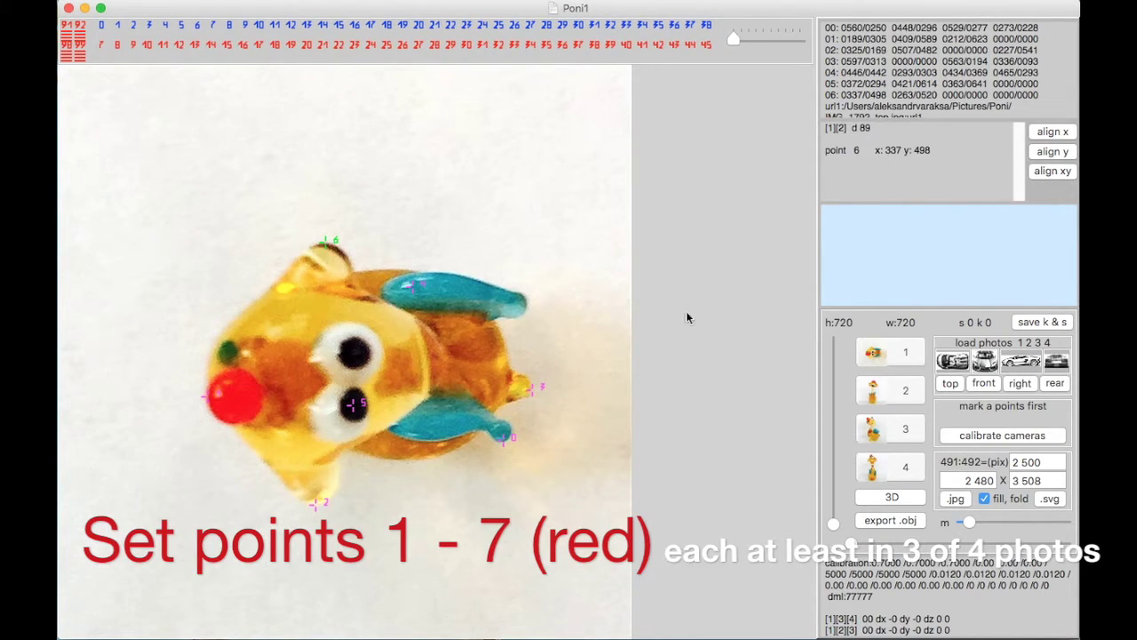
# Step: Place point 6 on the giraffe's right ear in photo 4, then return to photo 2 and pick point 7
pyautogui.click(879, 396)
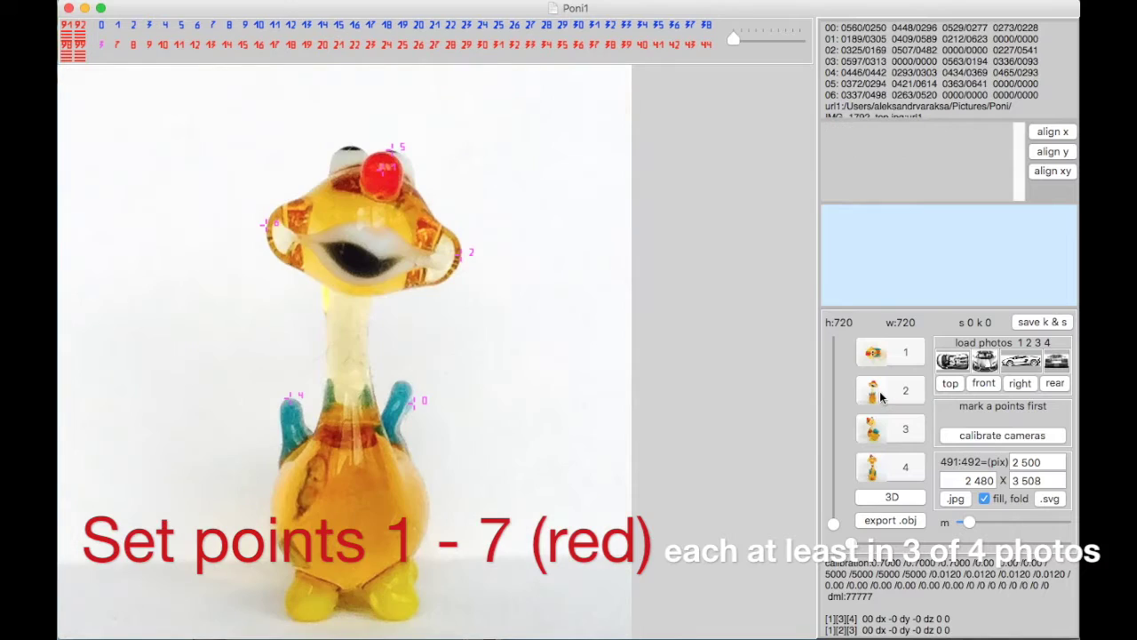
pyautogui.click(882, 430)
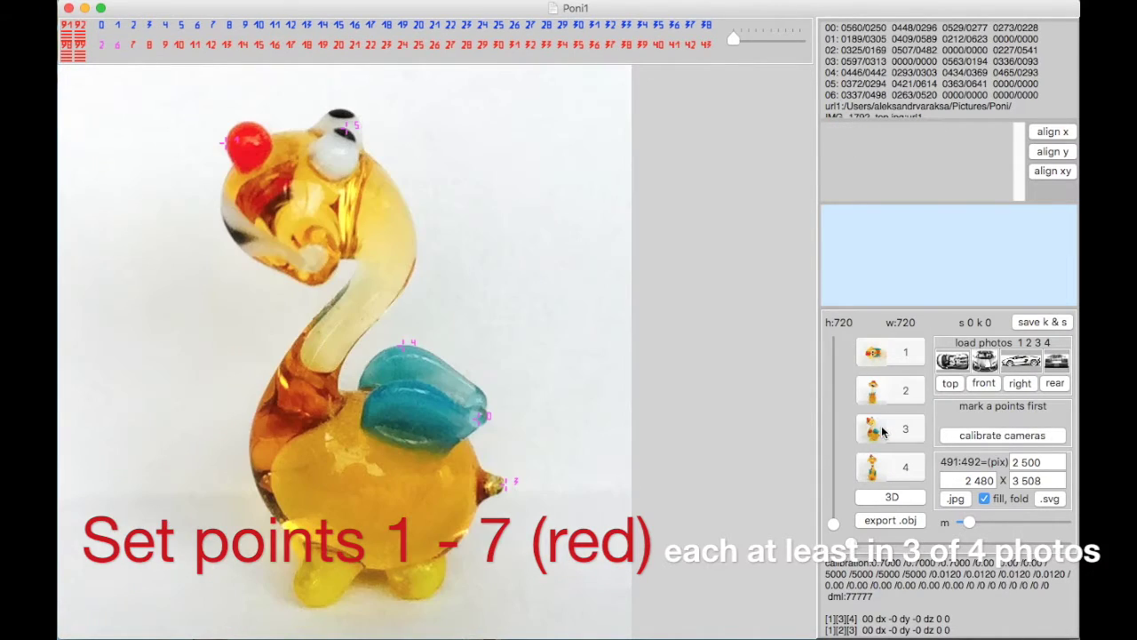
pyautogui.click(880, 461)
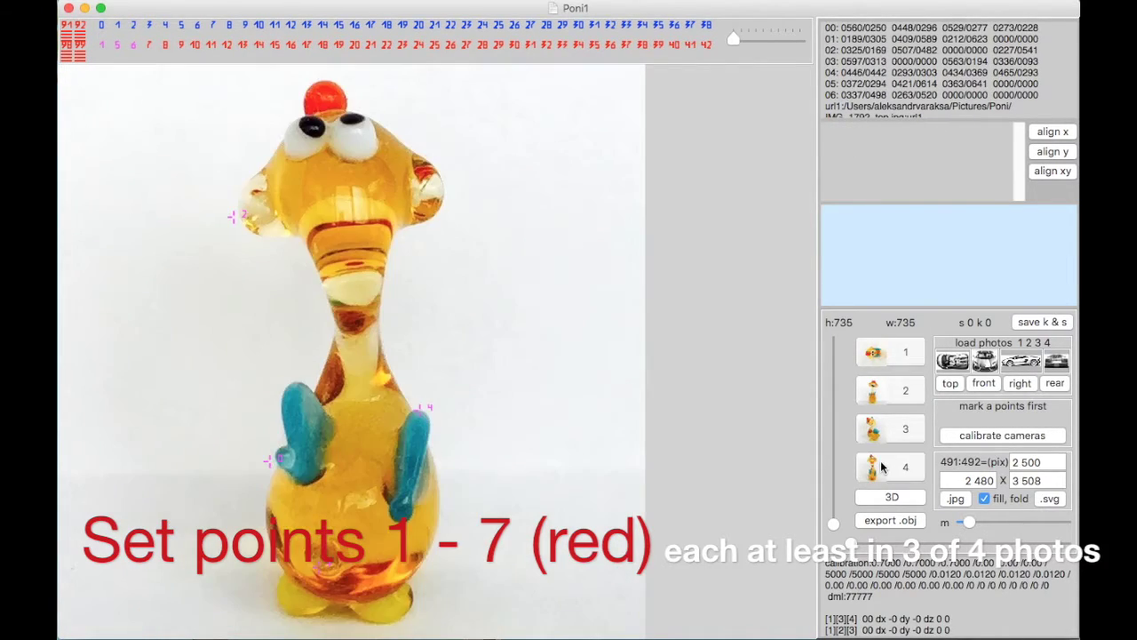
pyautogui.click(133, 47)
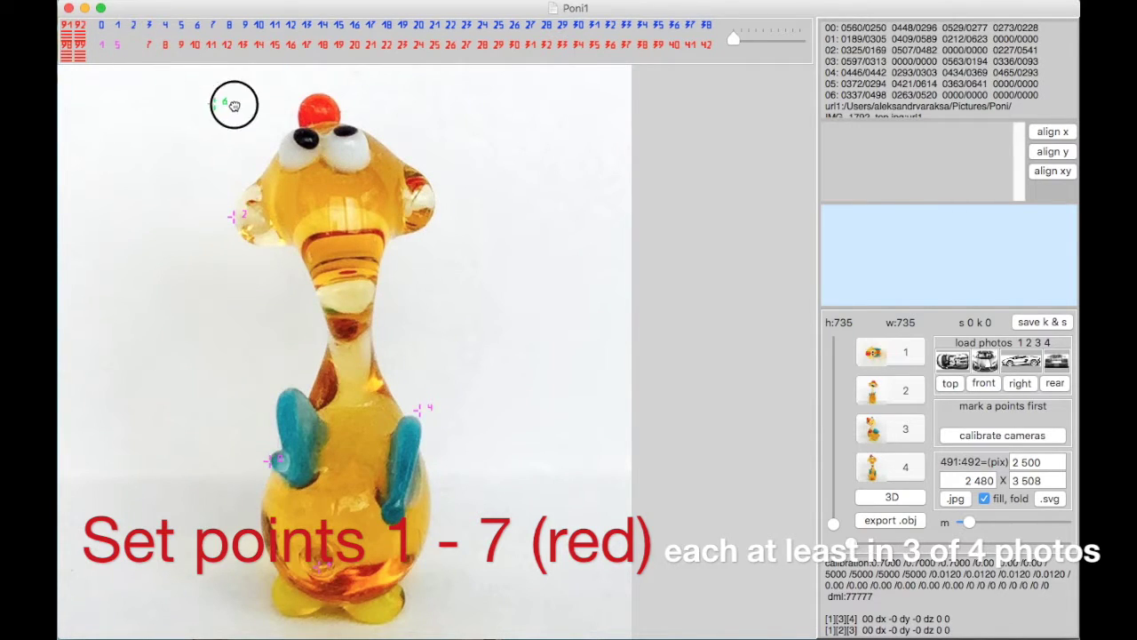
pyautogui.click(444, 195)
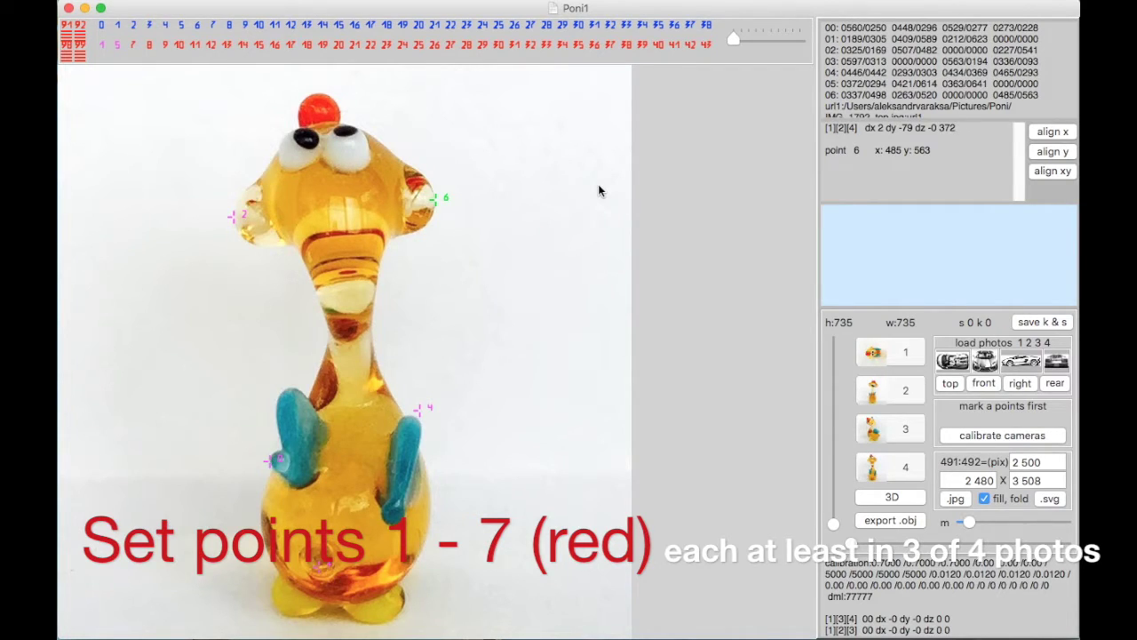
pyautogui.click(881, 389)
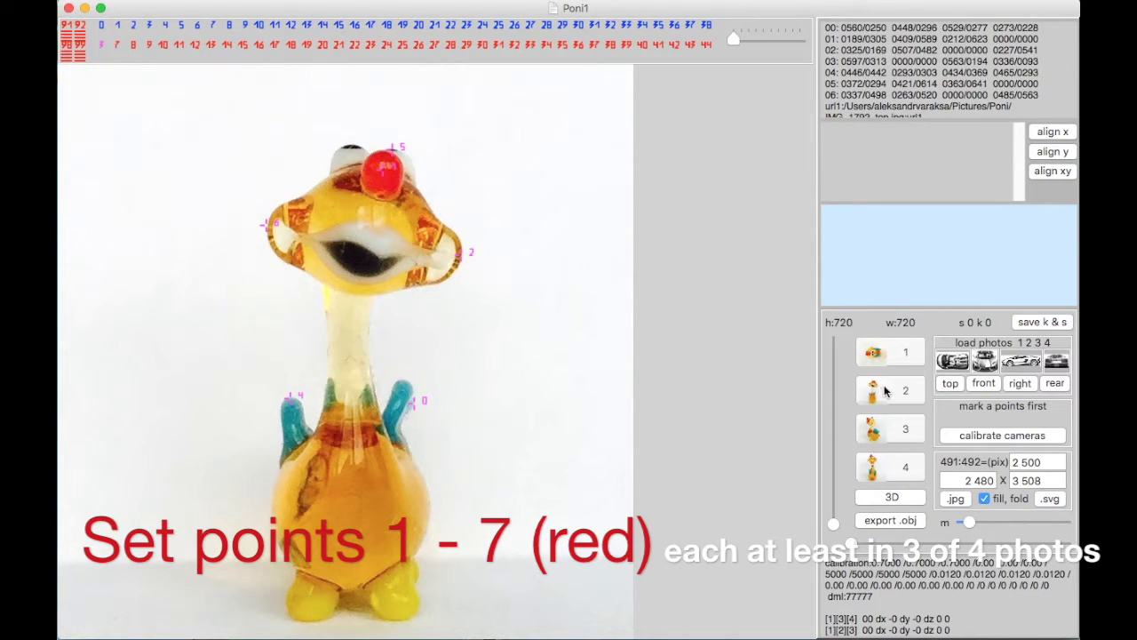
pyautogui.click(117, 45)
# Step: Drop point 7 on the giraffe's yellow right foot in front photo 2
pyautogui.moveTo(117, 45); pyautogui.dragTo(271, 347)
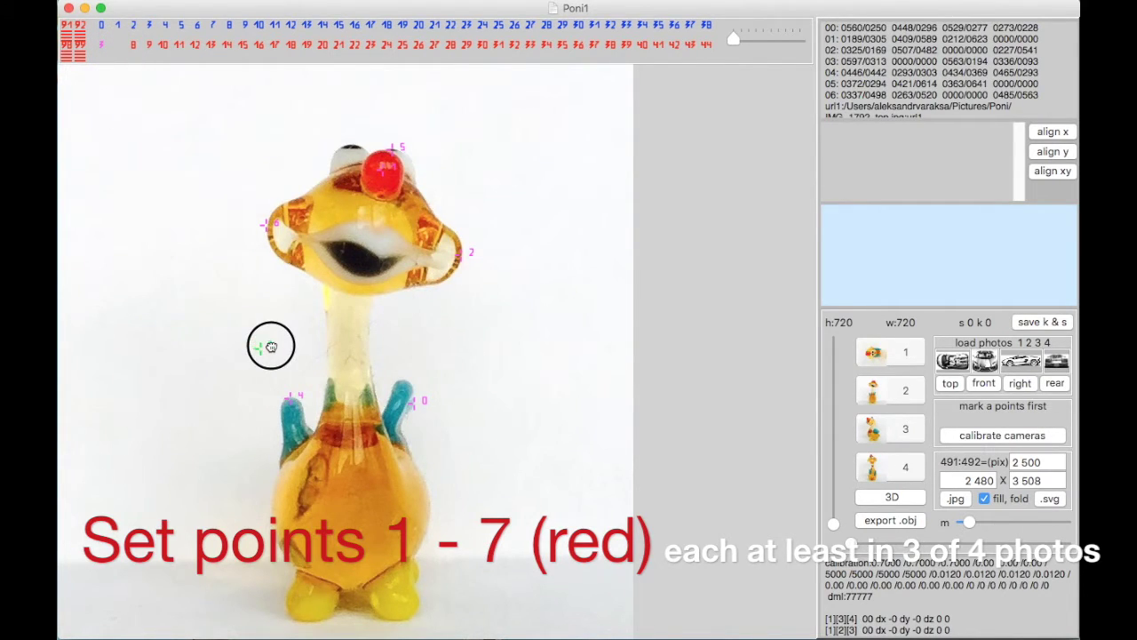
pyautogui.moveTo(271, 347)
pyautogui.mouseDown()
pyautogui.moveTo(325, 457)
pyautogui.moveTo(431, 603)
pyautogui.mouseUp()
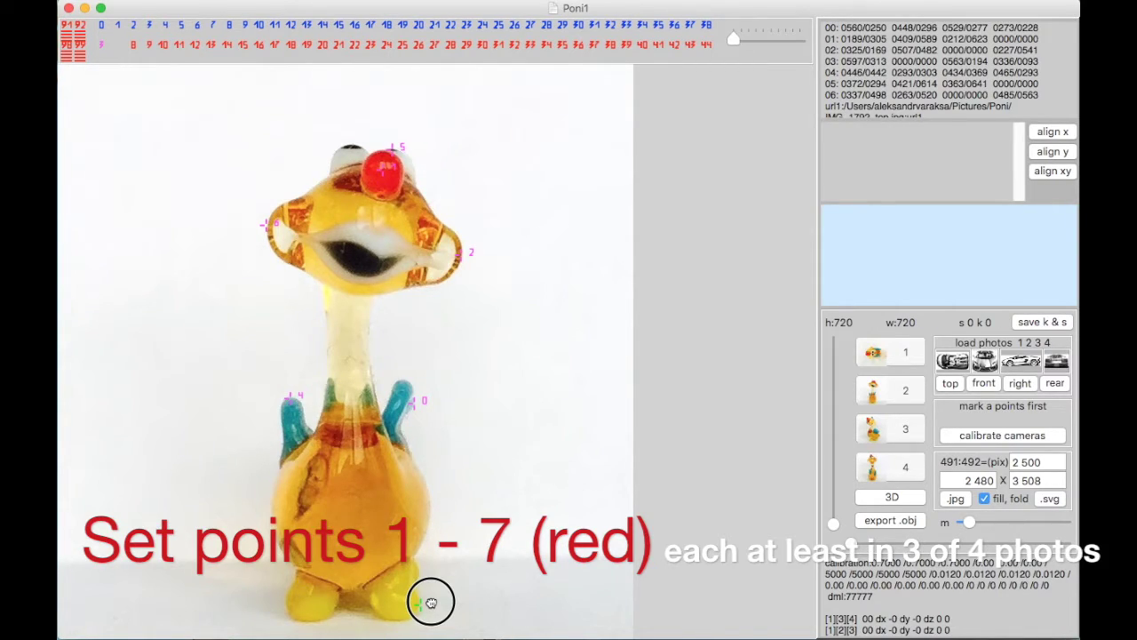
pyautogui.click(421, 603)
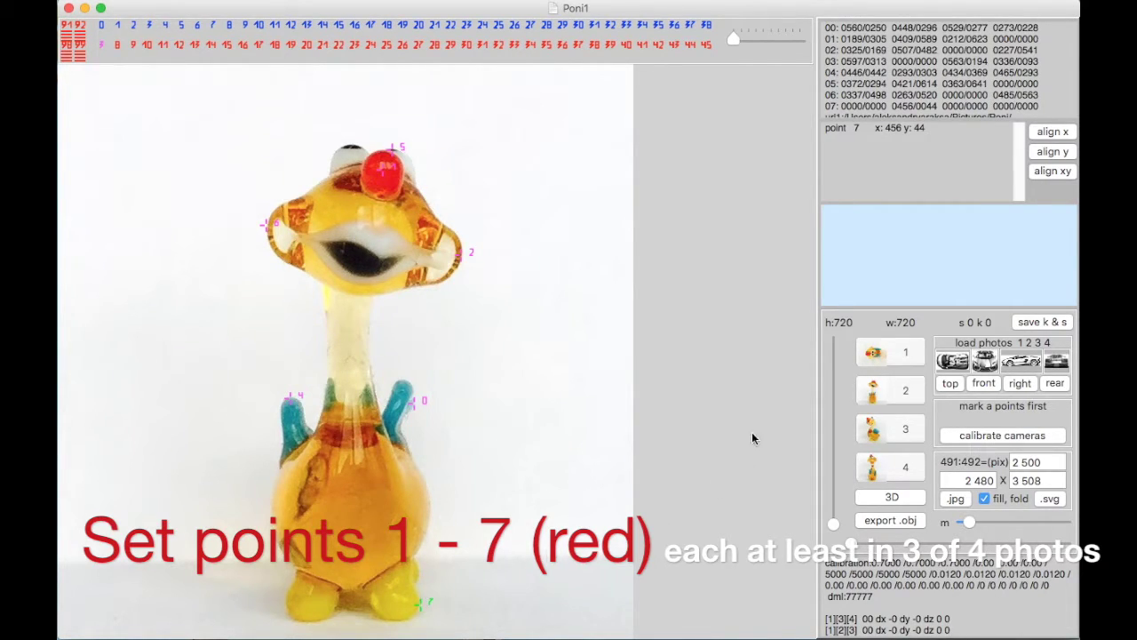
# Step: Place point 7 on the giraffe's front foot in side photo 3
pyautogui.click(879, 355)
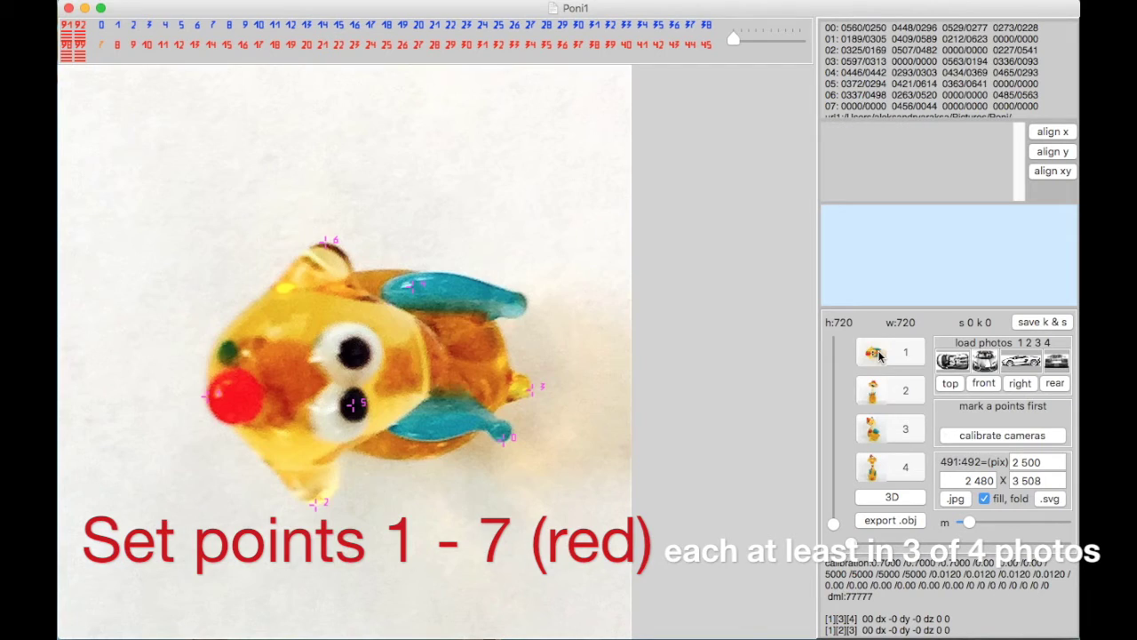
pyautogui.click(882, 397)
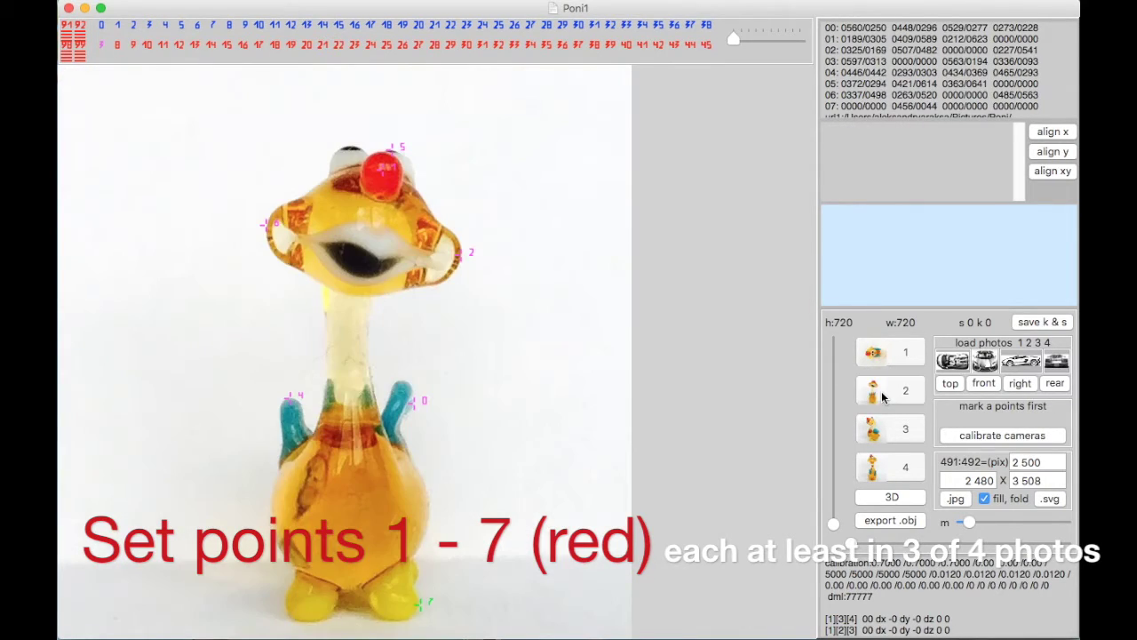
pyautogui.click(881, 428)
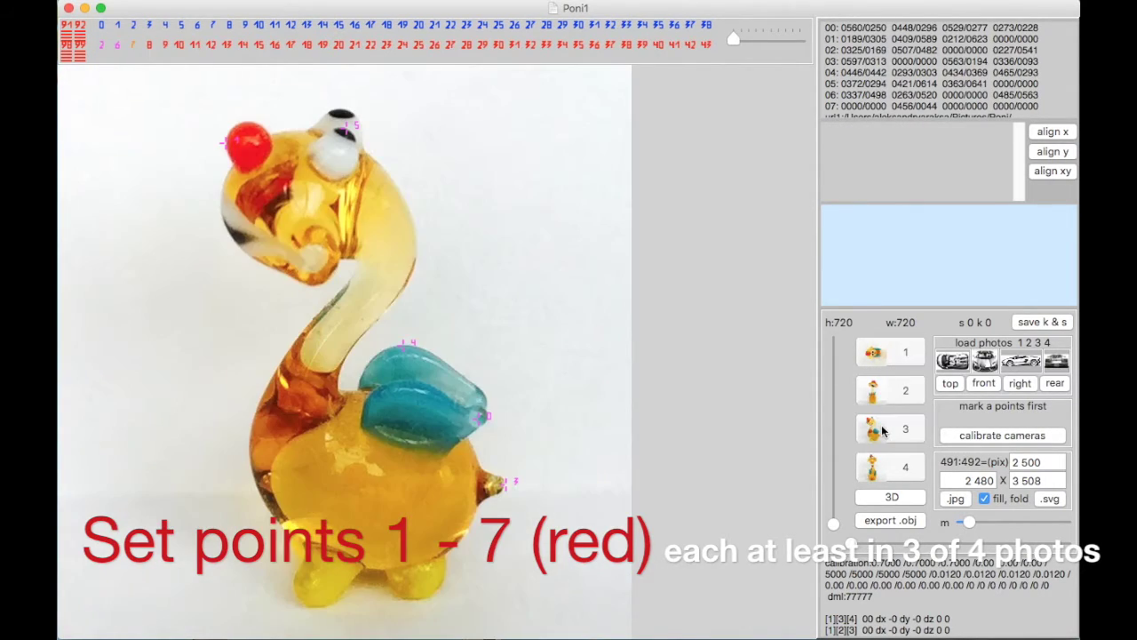
pyautogui.click(151, 85)
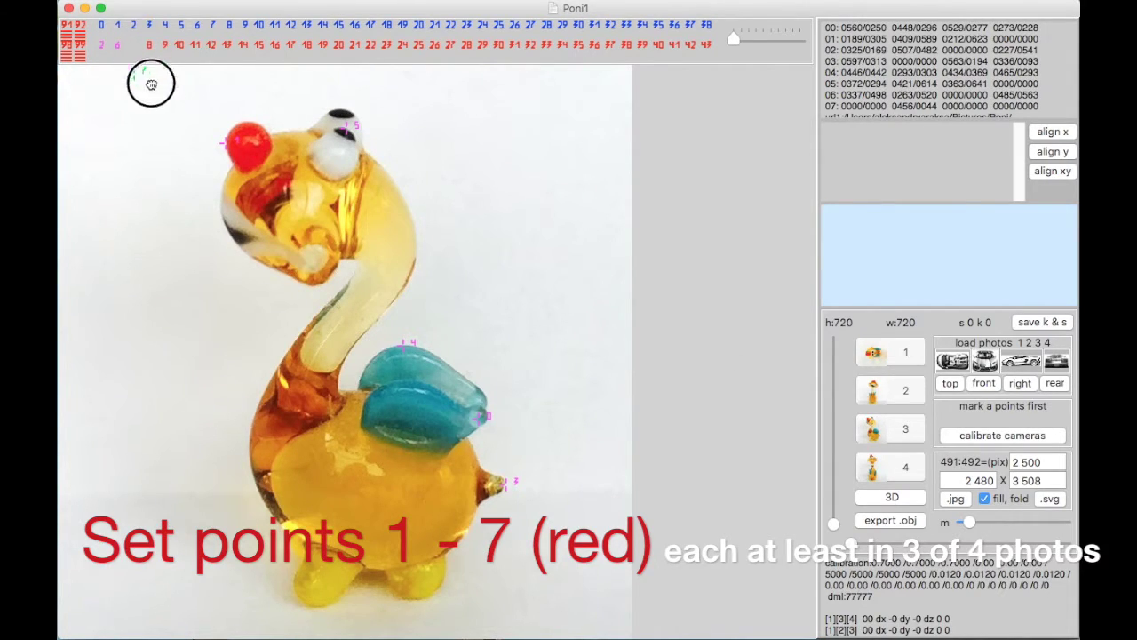
pyautogui.click(321, 586)
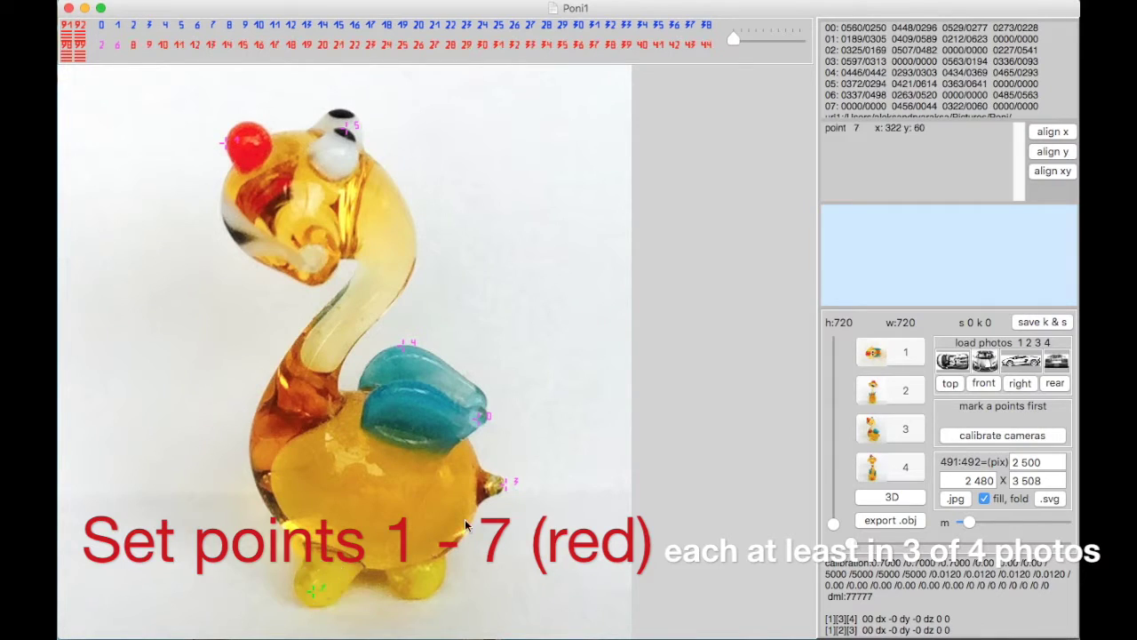
# Step: Review the points across photos 4, 3, 2 and 1, ending on photo 4 with point 4 selected
pyautogui.click(886, 472)
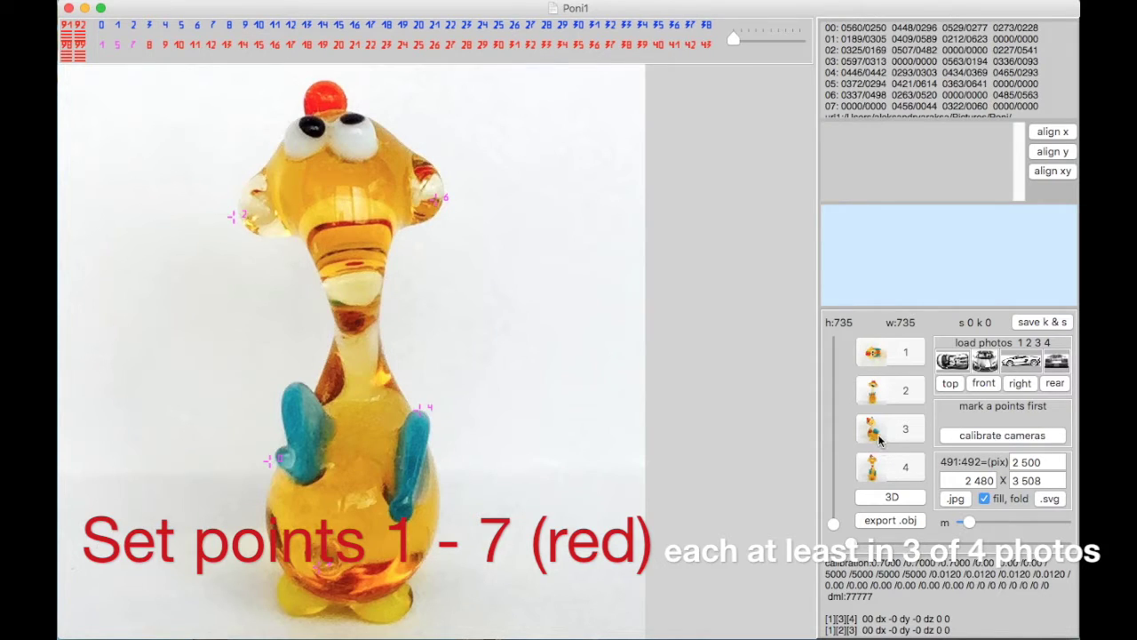
pyautogui.click(877, 434)
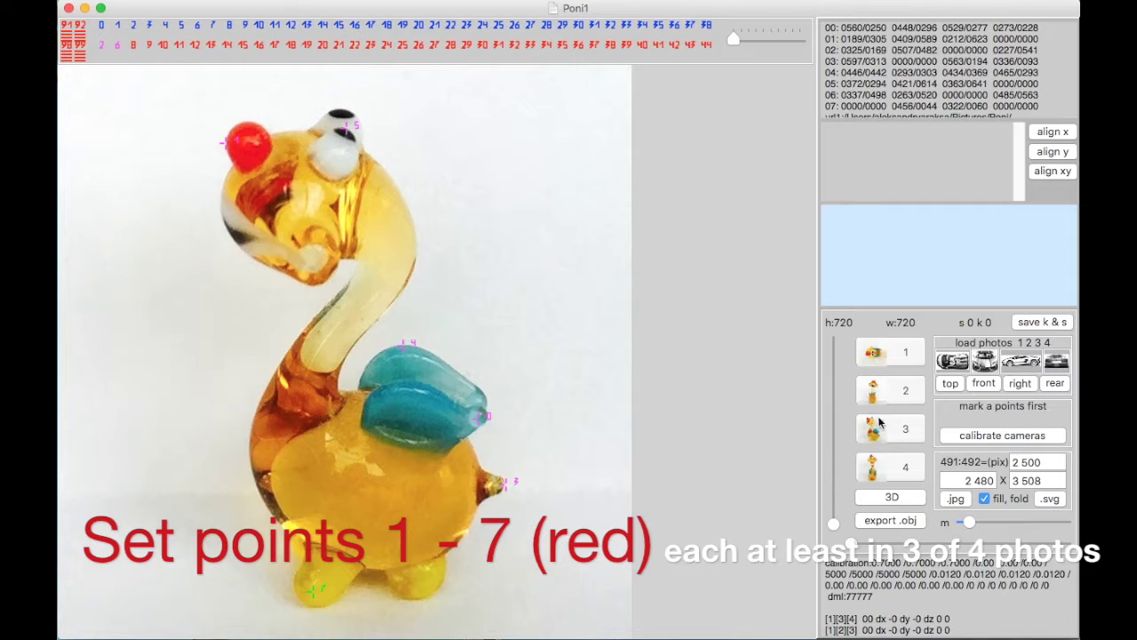
pyautogui.click(882, 392)
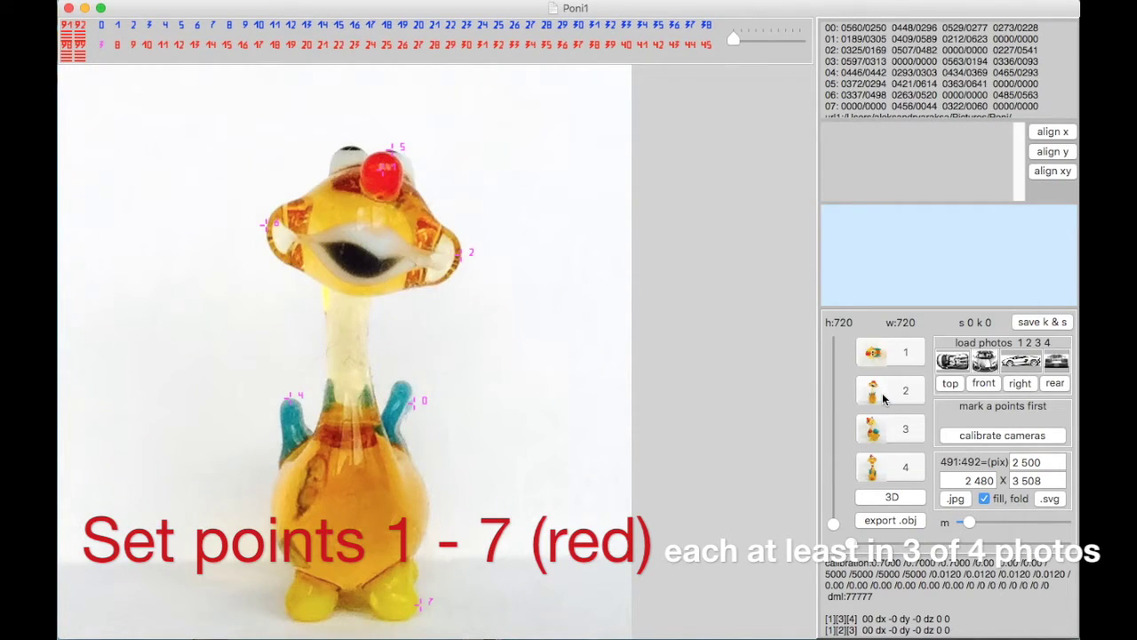
pyautogui.click(883, 357)
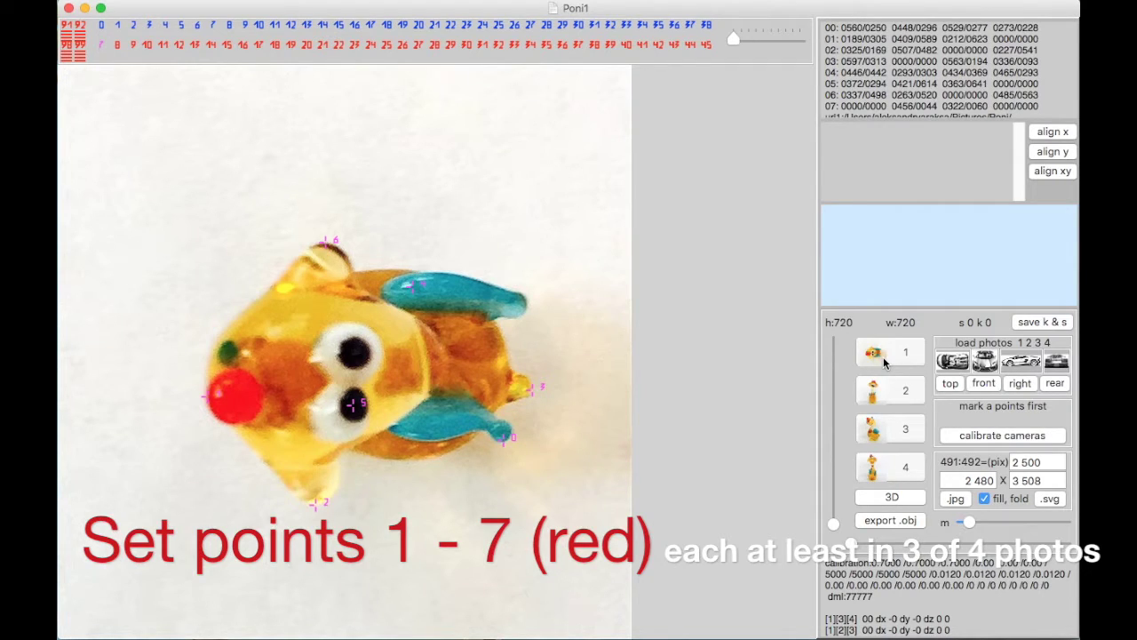
pyautogui.click(882, 472)
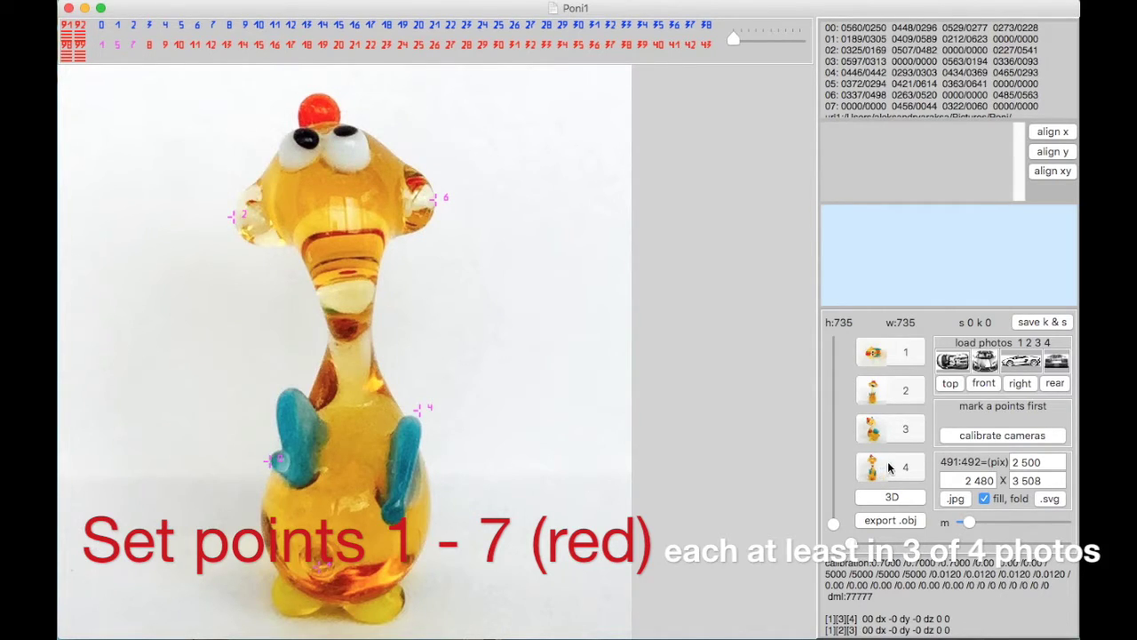
pyautogui.click(430, 411)
# Step: Nudge point 4 slightly down-left in photo 4 and calibrate the cameras
pyautogui.moveTo(430, 410); pyautogui.dragTo(426, 415)
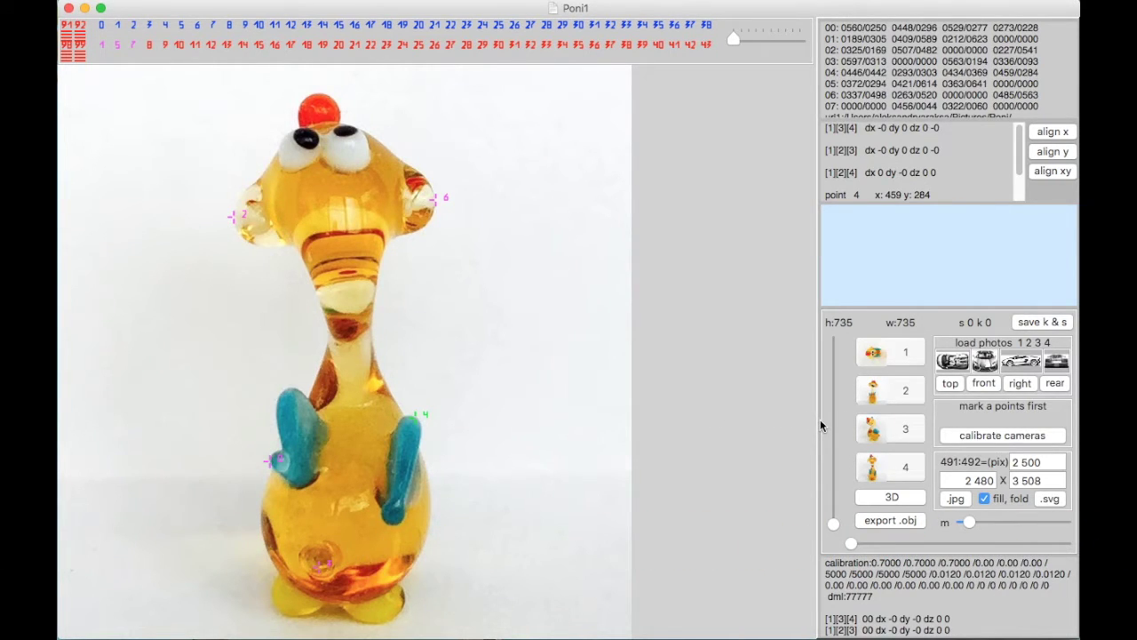
pyautogui.click(995, 436)
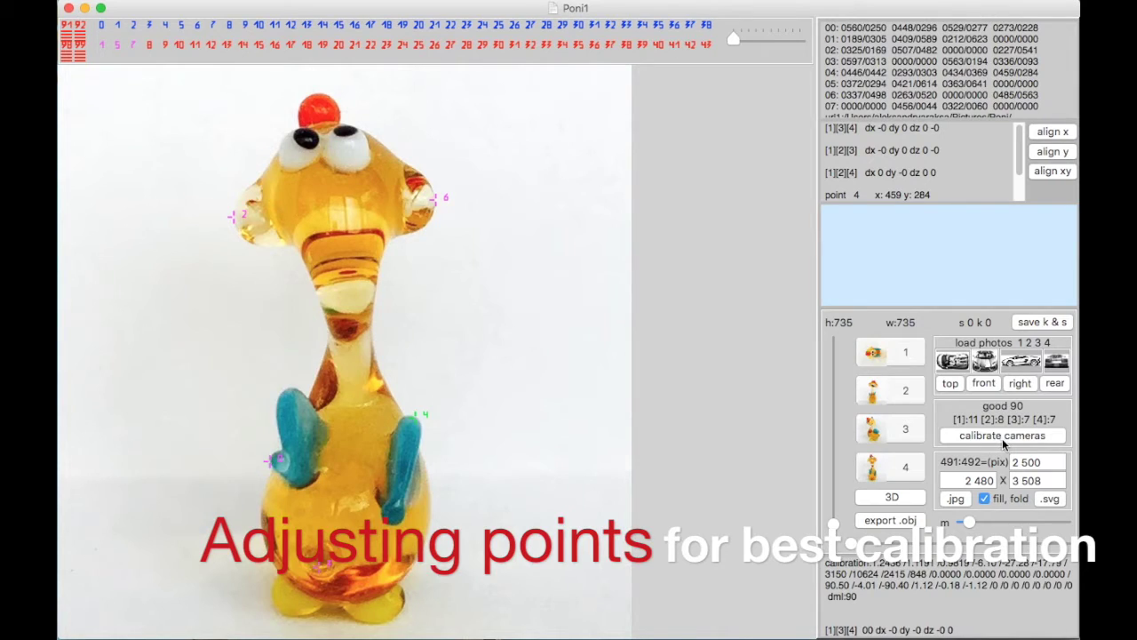
pyautogui.scroll(1, 940, 164)
pyautogui.scroll(-1, 940, 163)
# Step: Lower point 4 to x 459, y 286, recalibrate to good 88, and show top photo 1
pyautogui.click(442, 200)
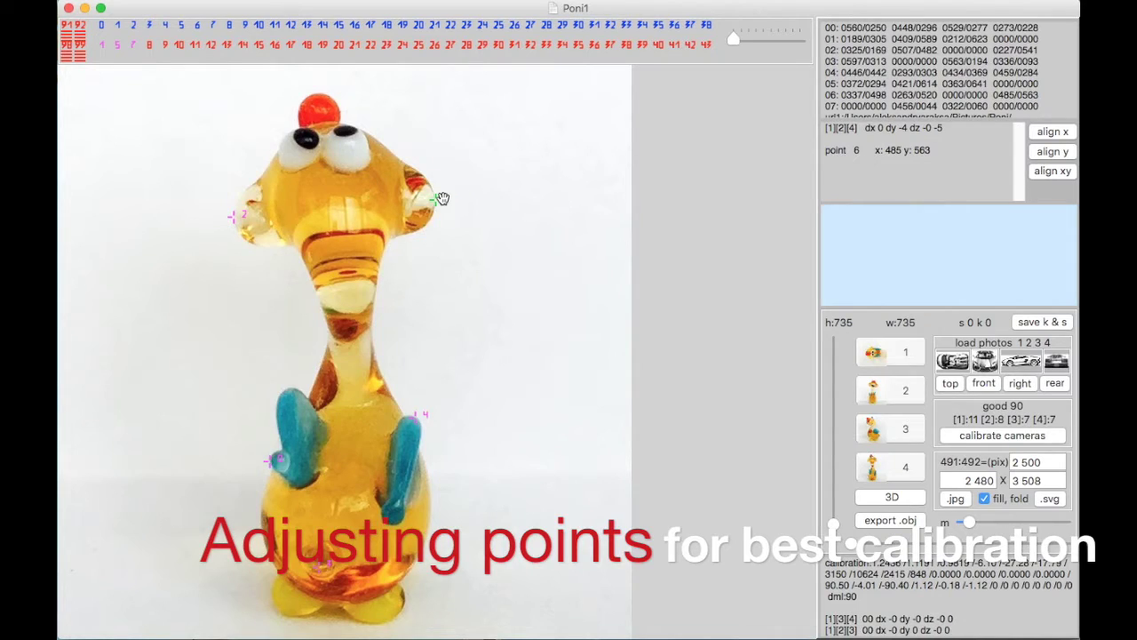
pyautogui.click(236, 216)
pyautogui.click(425, 415)
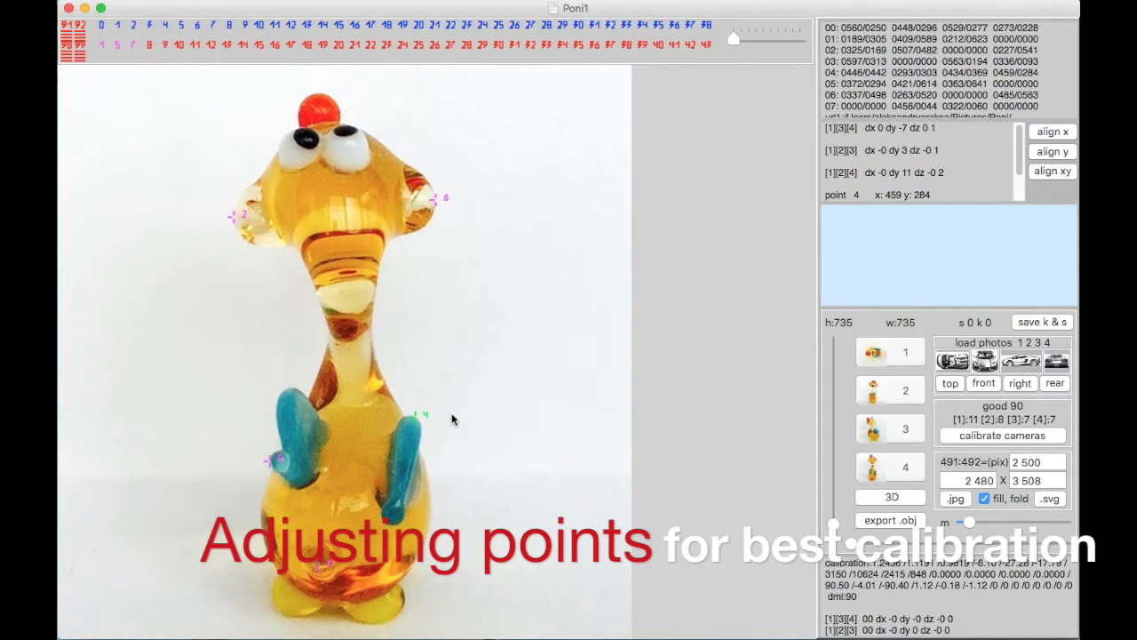
pyautogui.click(421, 414)
pyautogui.moveTo(421, 415); pyautogui.dragTo(421, 415)
pyautogui.click(1008, 433)
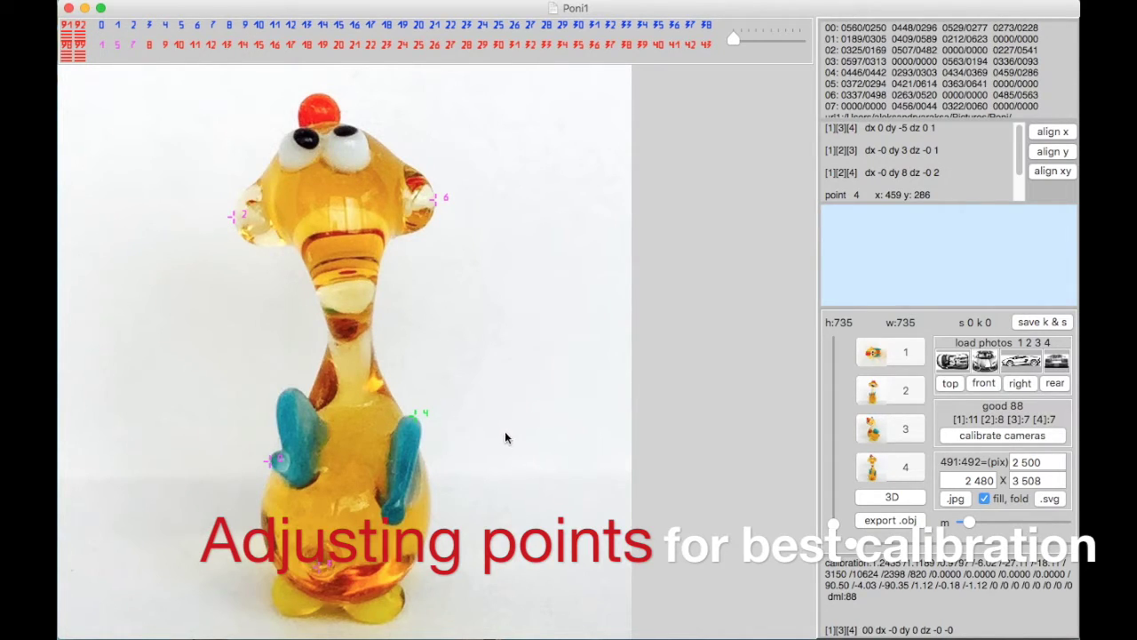
pyautogui.click(880, 355)
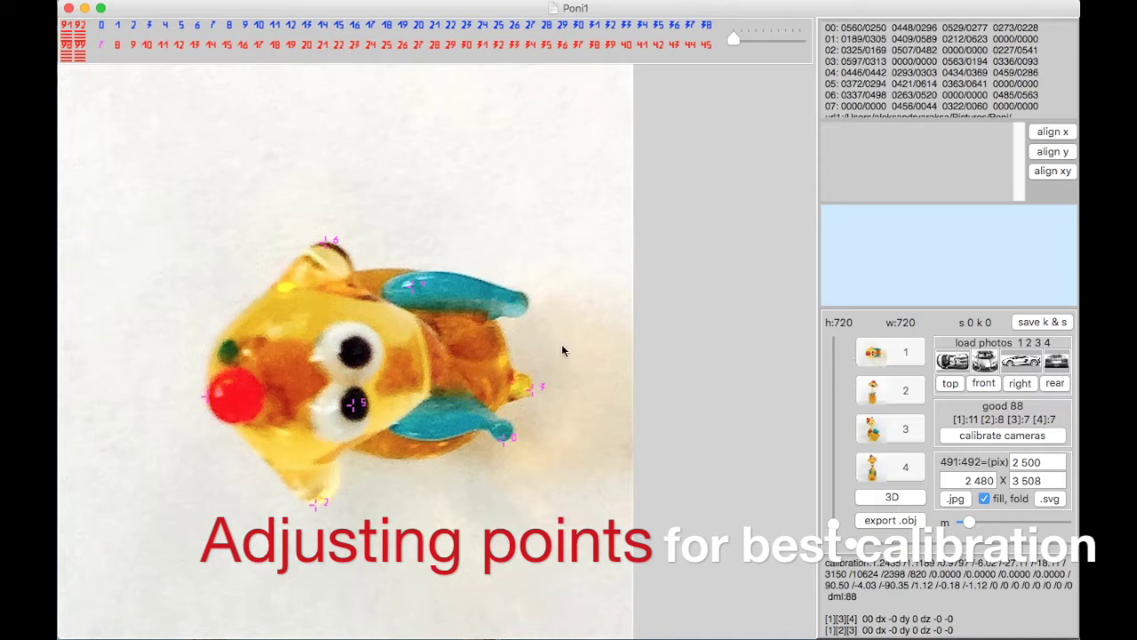
# Step: Fine-tune tail point 3 in the top view by a pixel or two and recalibrate
pyautogui.click(536, 386)
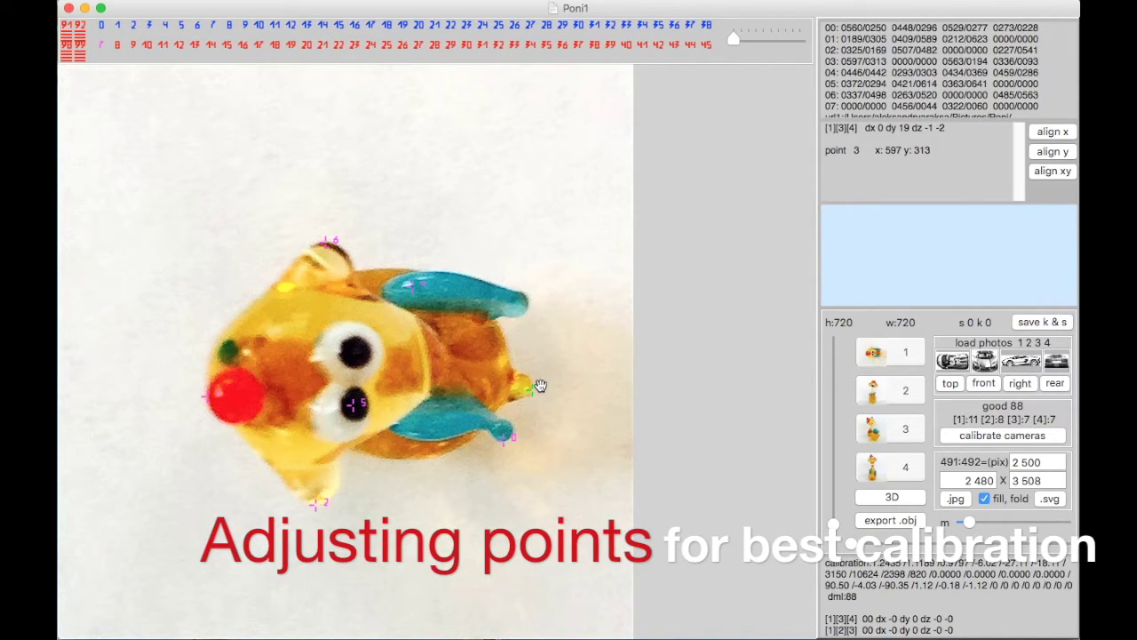
pyautogui.click(540, 386)
pyautogui.click(541, 384)
pyautogui.click(540, 386)
pyautogui.moveTo(541, 385); pyautogui.dragTo(539, 386)
pyautogui.click(1004, 435)
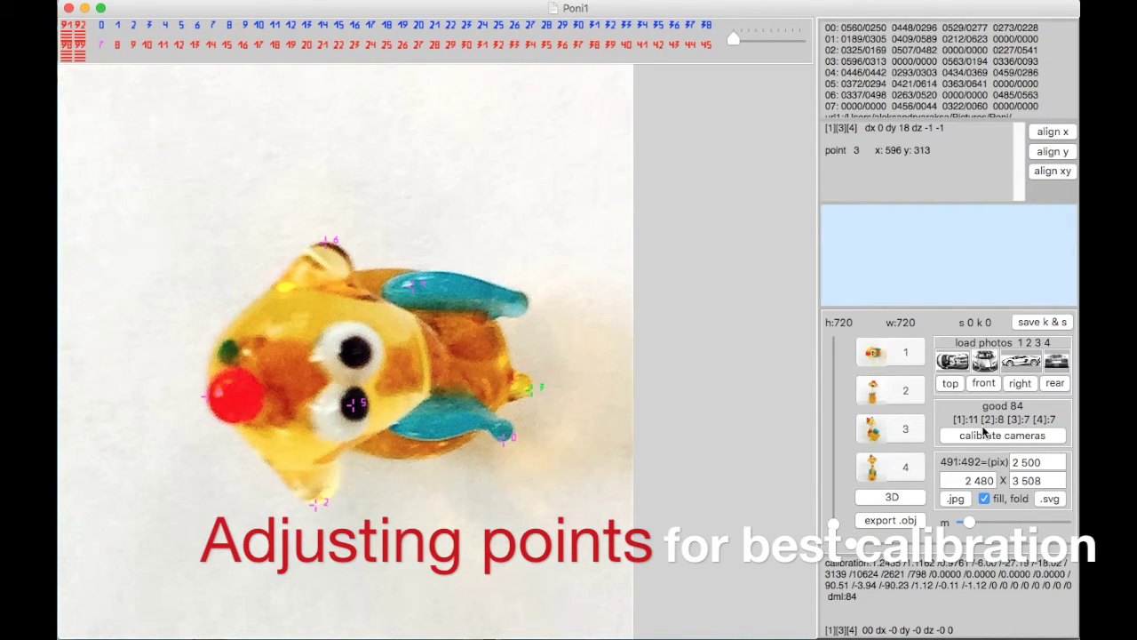
# Step: Shift point 2 below the figure a few pixels and recalibrate
pyautogui.click(325, 504)
pyautogui.moveTo(325, 504); pyautogui.dragTo(327, 504)
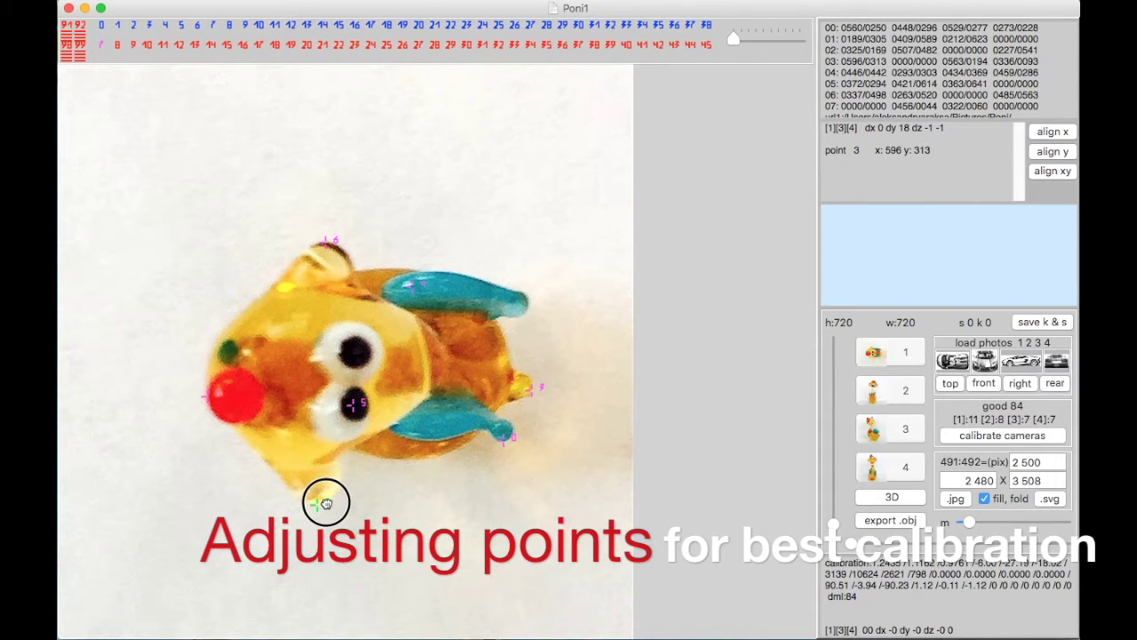
pyautogui.click(326, 503)
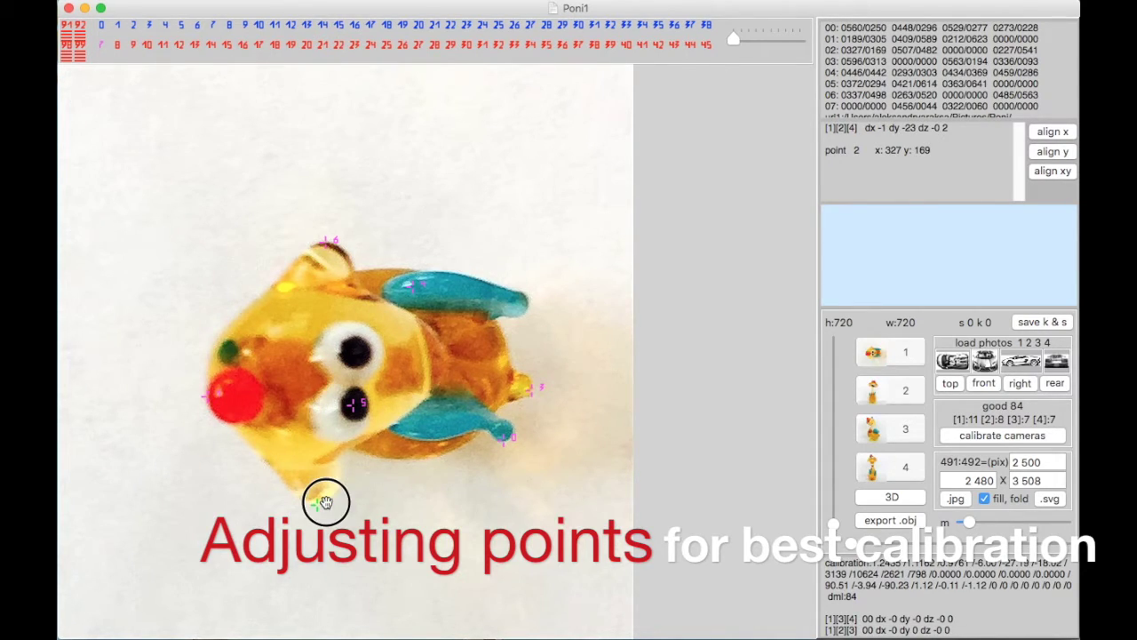
pyautogui.moveTo(325, 504); pyautogui.dragTo(325, 500)
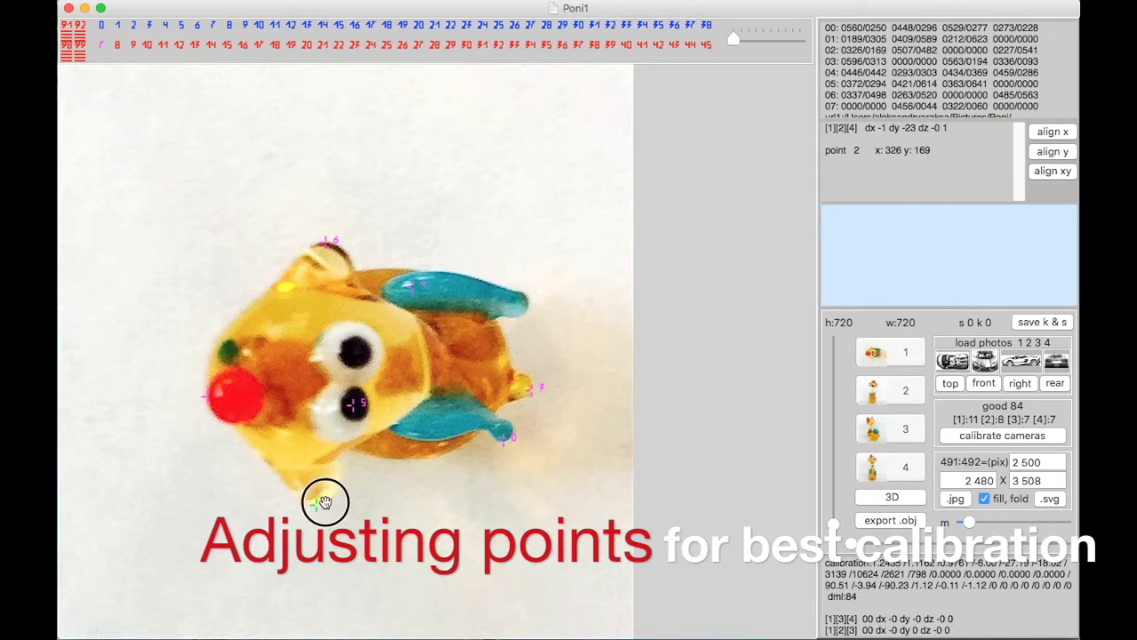
pyautogui.click(326, 501)
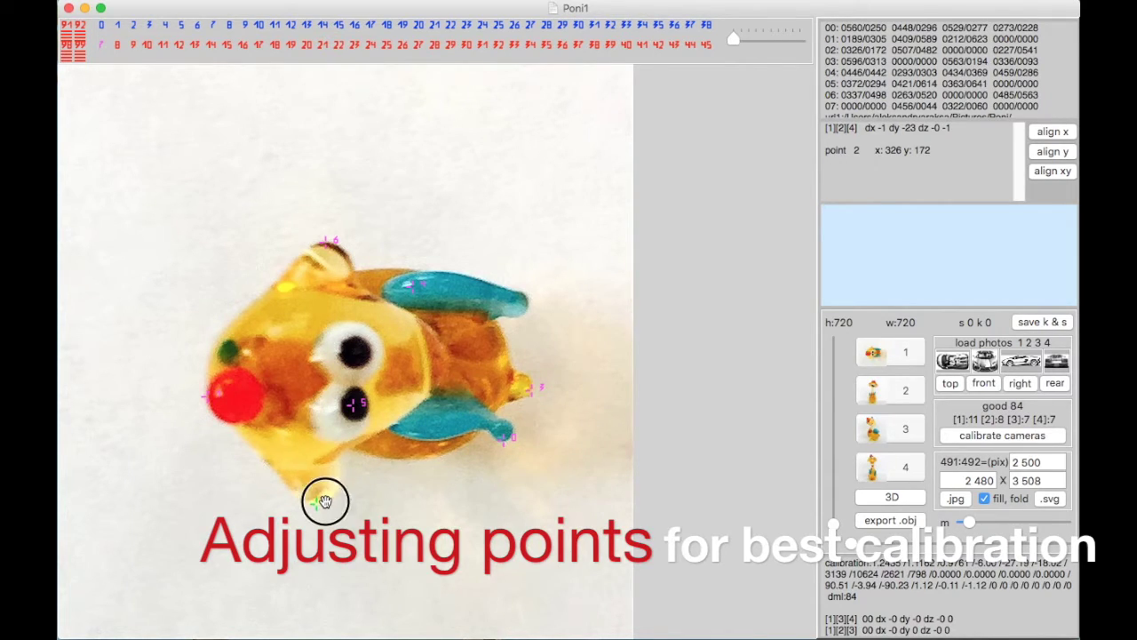
pyautogui.moveTo(325, 501); pyautogui.dragTo(325, 504)
pyautogui.click(1017, 440)
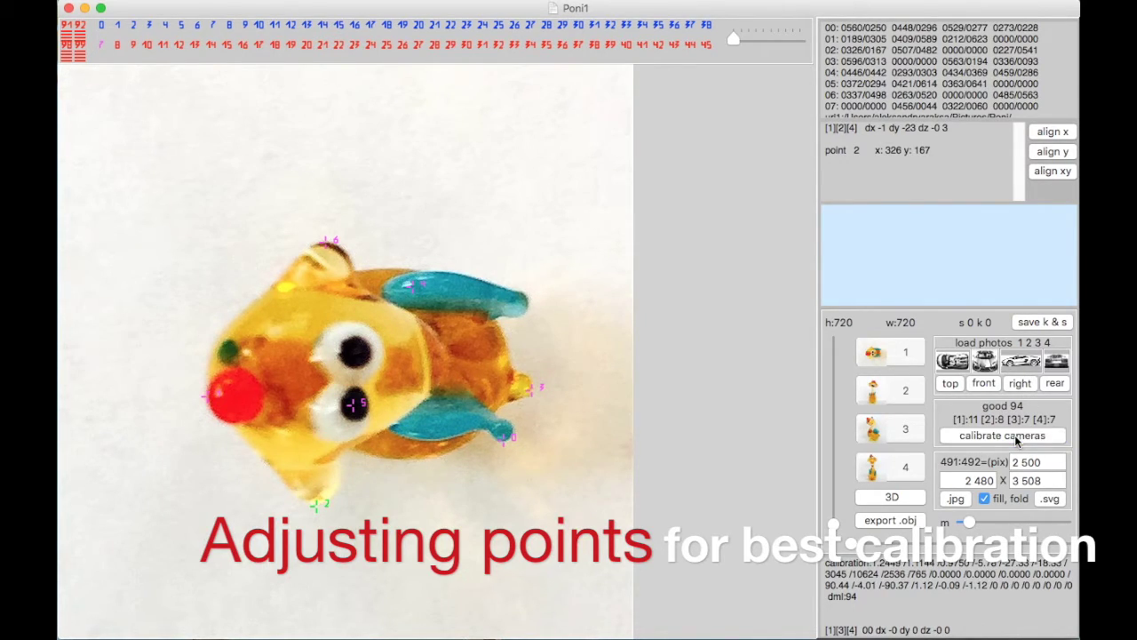
# Step: Test point 2 positions with recalibration until it reads good 79, then show front photo 2
pyautogui.click(320, 505)
pyautogui.moveTo(320, 504); pyautogui.dragTo(318, 503)
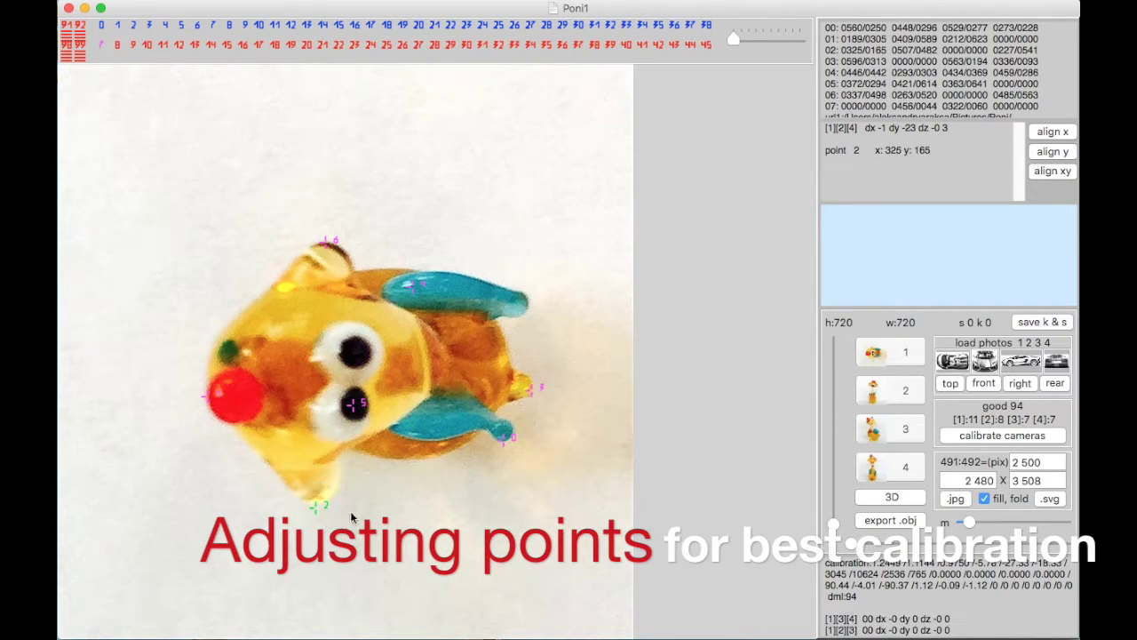
pyautogui.click(979, 436)
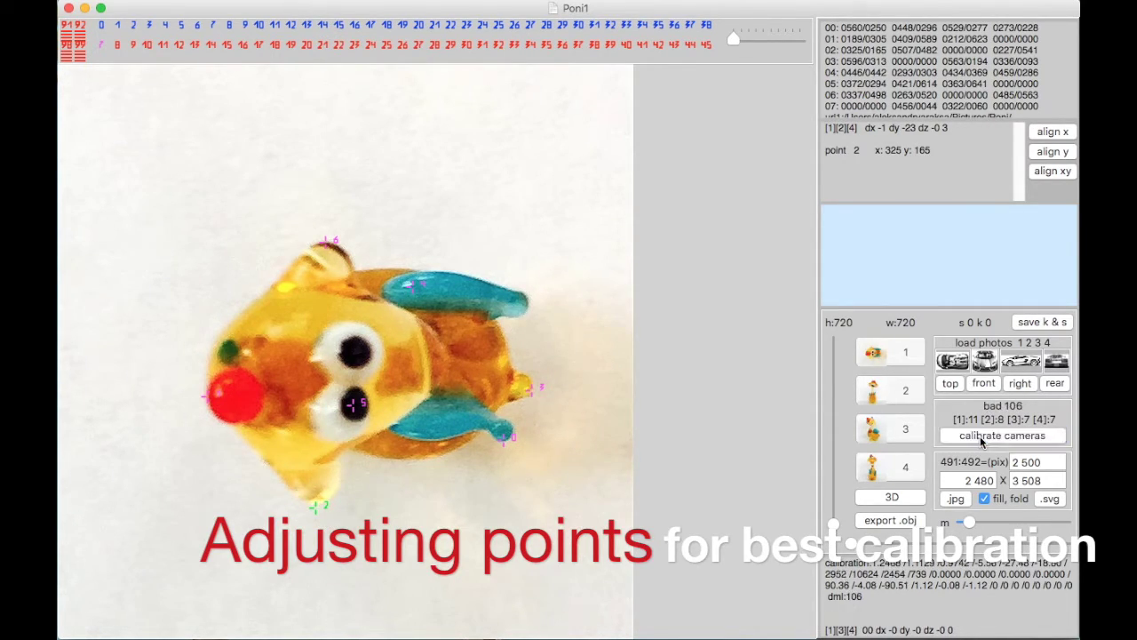
pyautogui.moveTo(320, 503); pyautogui.dragTo(326, 500)
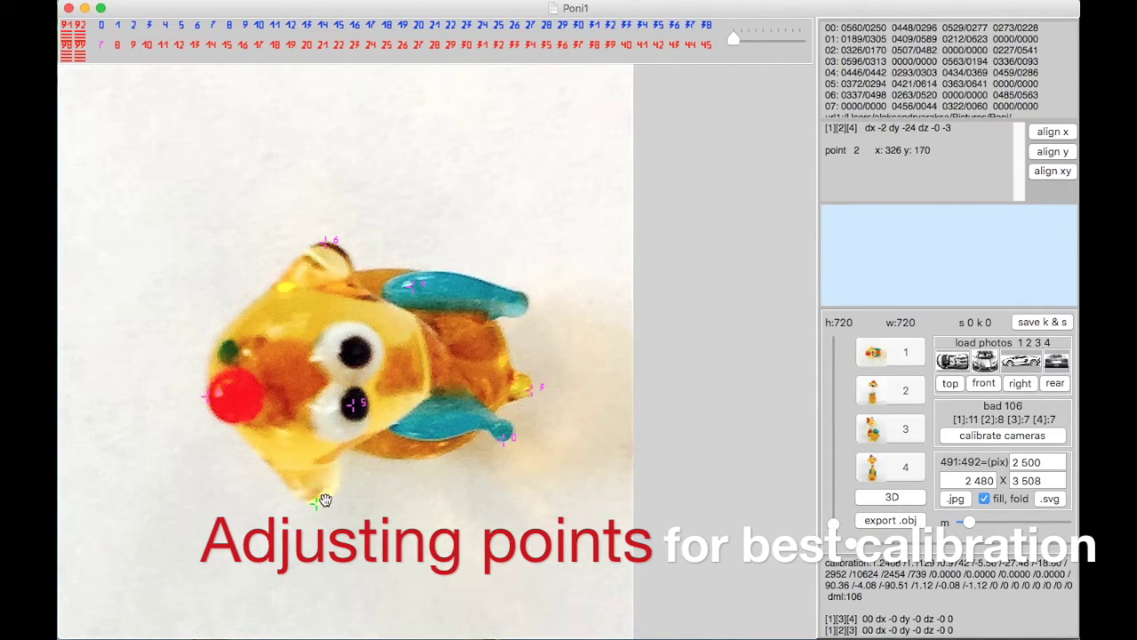
pyautogui.click(977, 435)
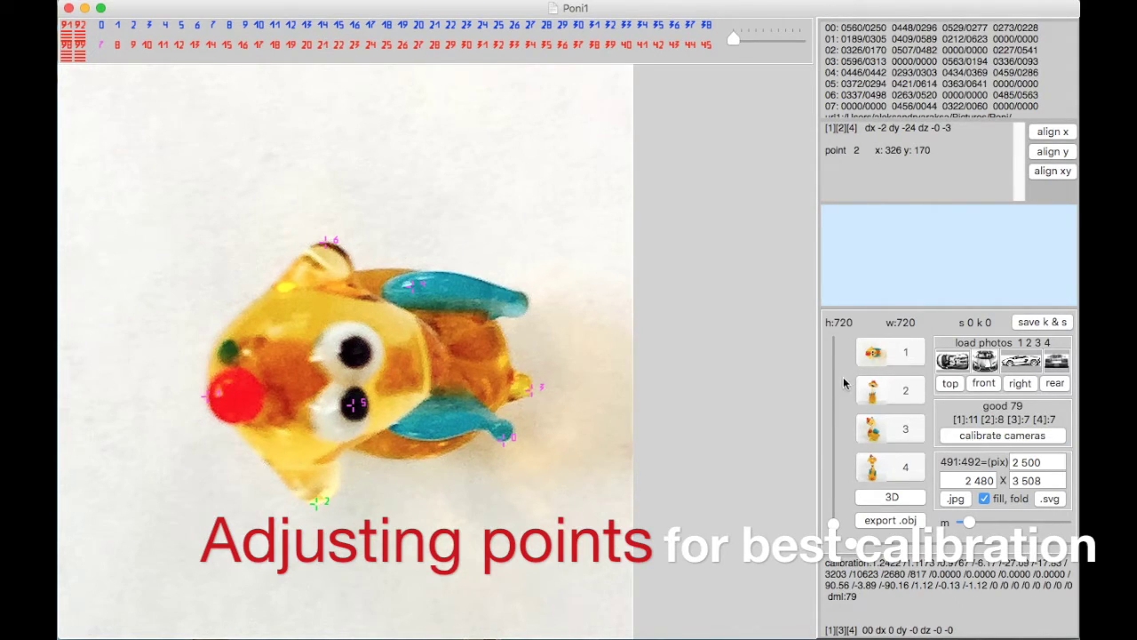
pyautogui.click(886, 393)
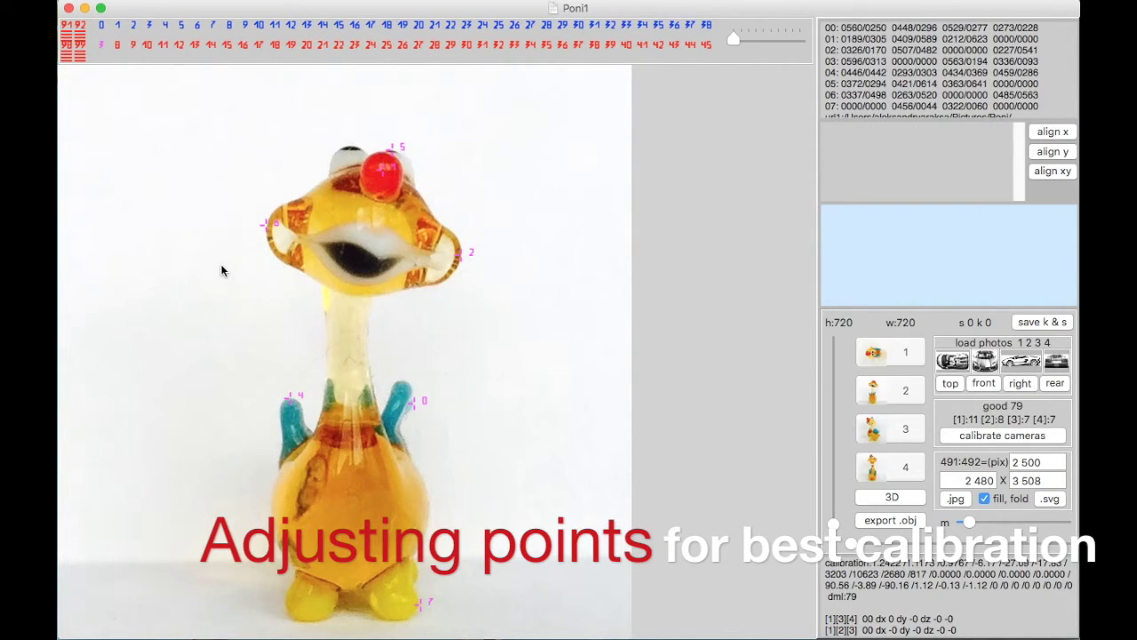
# Step: Refine point 6 on the giraffe's left ear by a few pixels and recalibrate
pyautogui.click(273, 224)
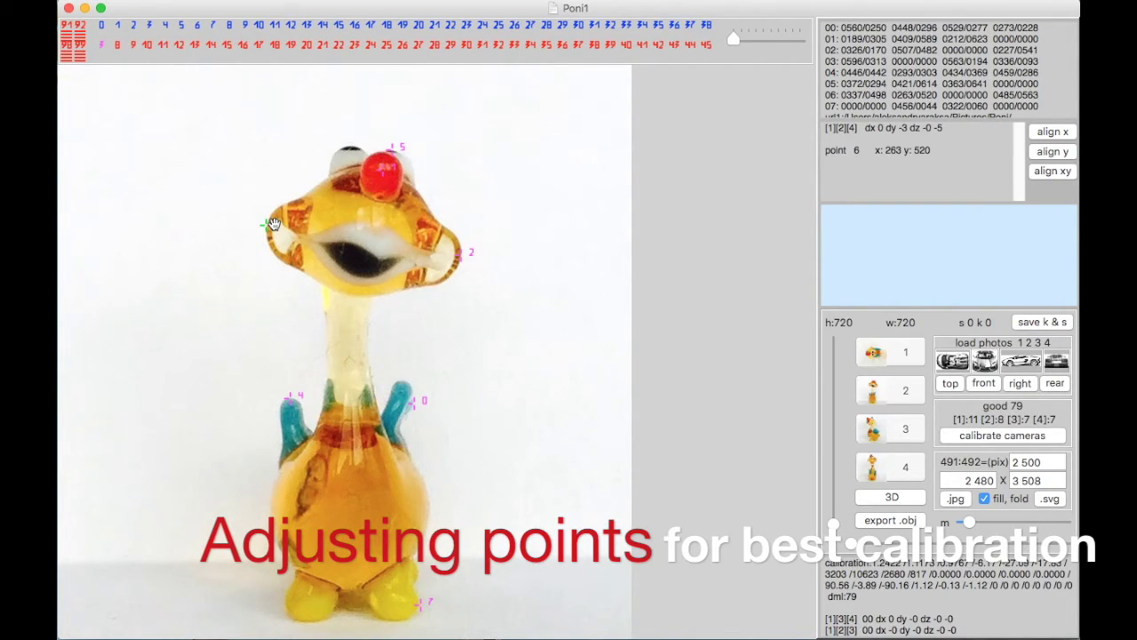
pyautogui.click(274, 224)
pyautogui.press('Up')
pyautogui.press('Up')
pyautogui.click(273, 224)
pyautogui.press('Up')
pyautogui.press('Up')
pyautogui.click(273, 223)
pyautogui.moveTo(274, 227); pyautogui.dragTo(274, 223)
pyautogui.click(274, 223)
pyautogui.click(274, 223)
pyautogui.moveTo(273, 223); pyautogui.dragTo(276, 223)
pyautogui.click(1011, 437)
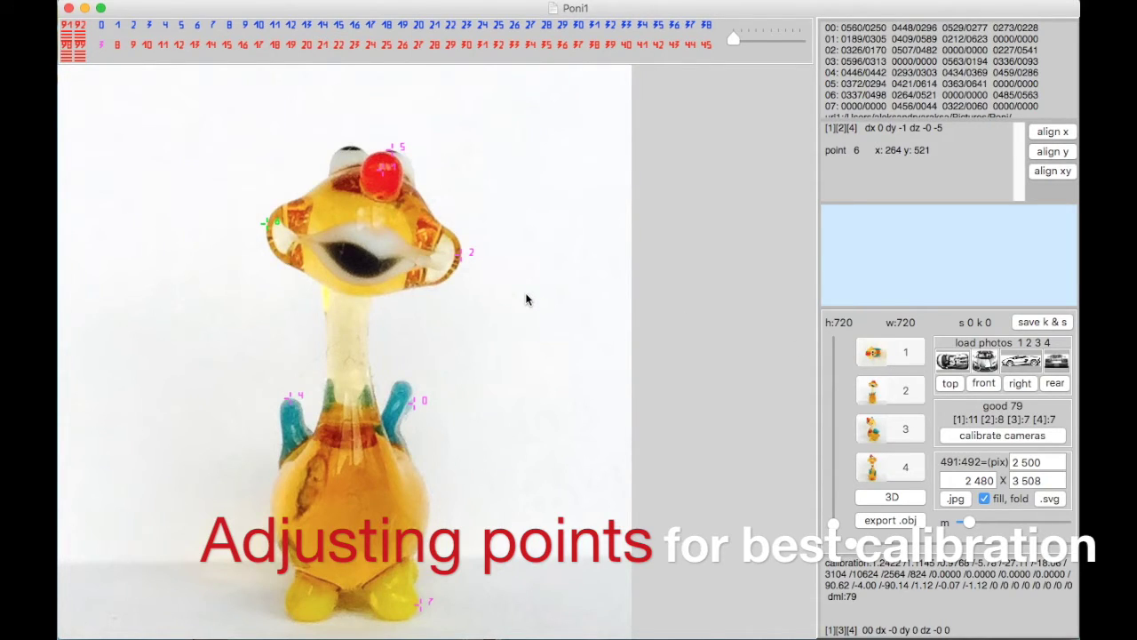
# Step: Select point 5 by the red nose and recalibrate the cameras
pyautogui.click(403, 148)
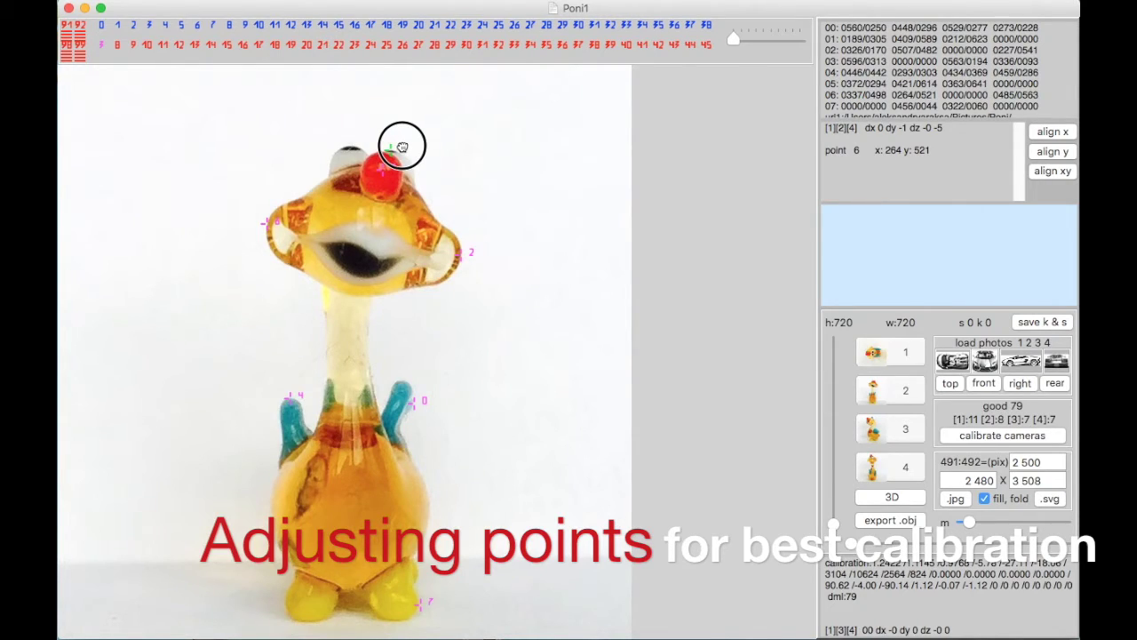
pyautogui.click(402, 146)
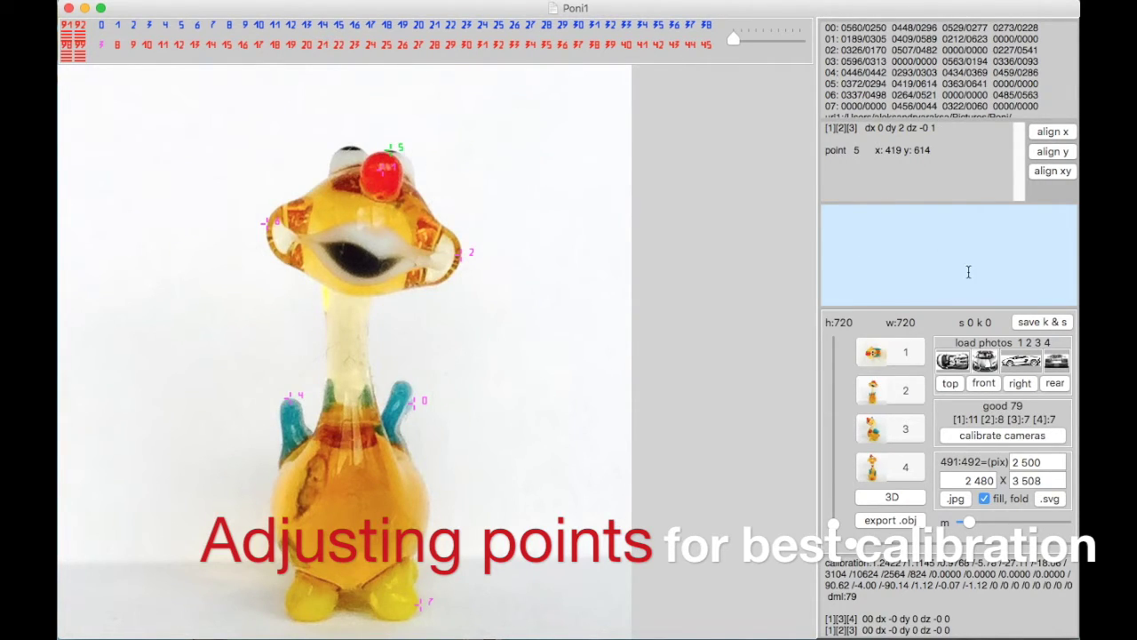
pyautogui.click(1004, 435)
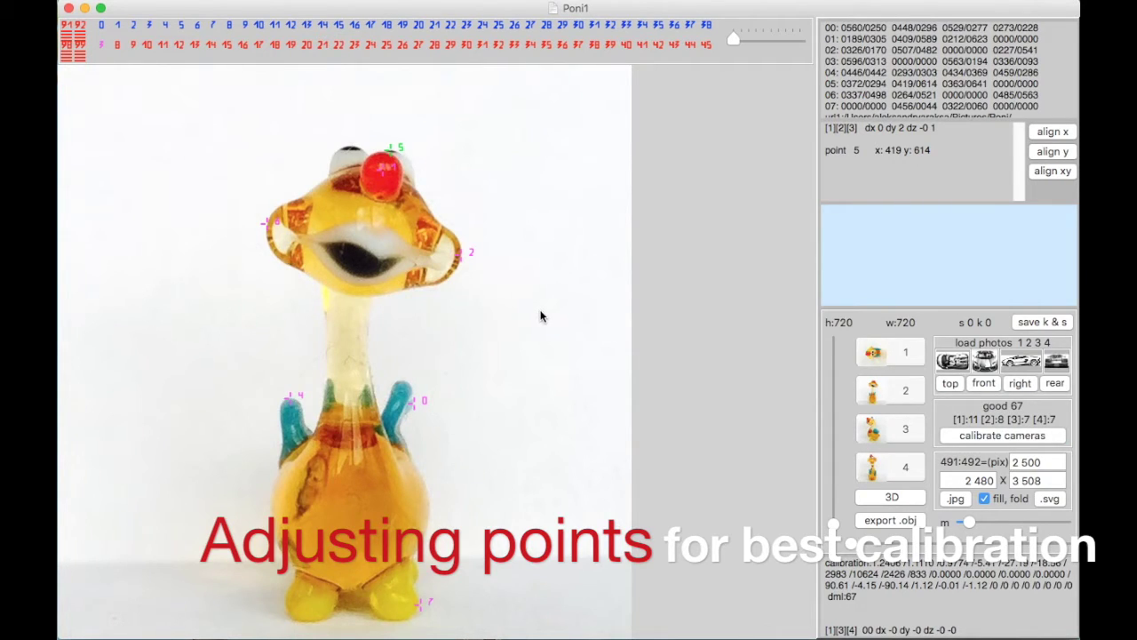
# Step: Move point 2 on the right cheek to x 508, y 488 and recalibrate to good 54
pyautogui.click(470, 251)
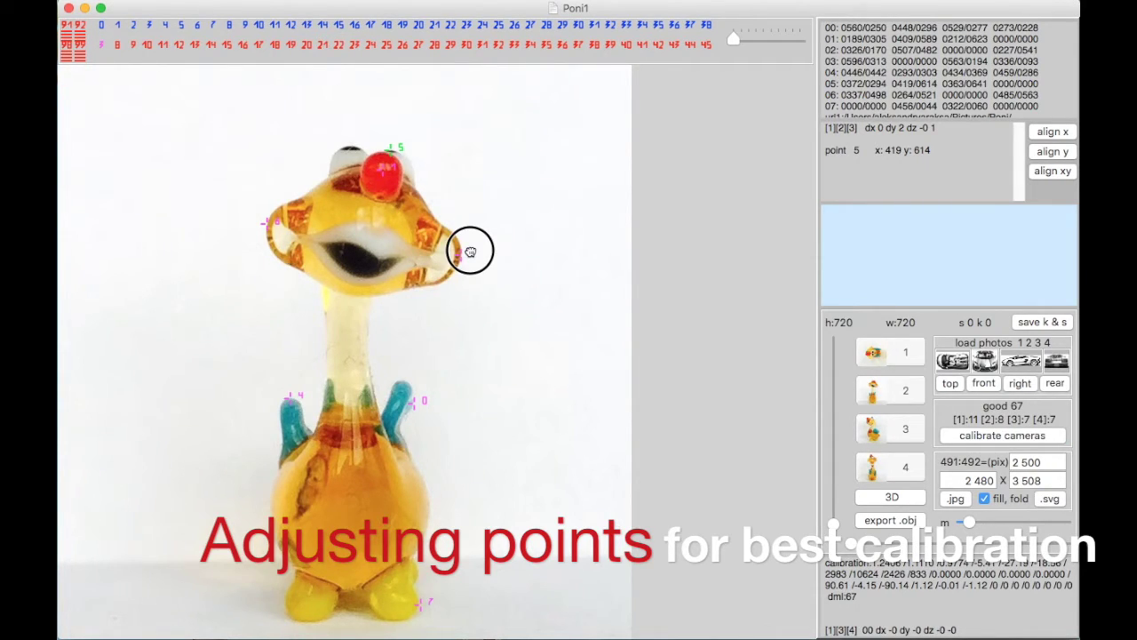
pyautogui.click(470, 251)
pyautogui.moveTo(470, 251); pyautogui.dragTo(468, 253)
pyautogui.click(469, 255)
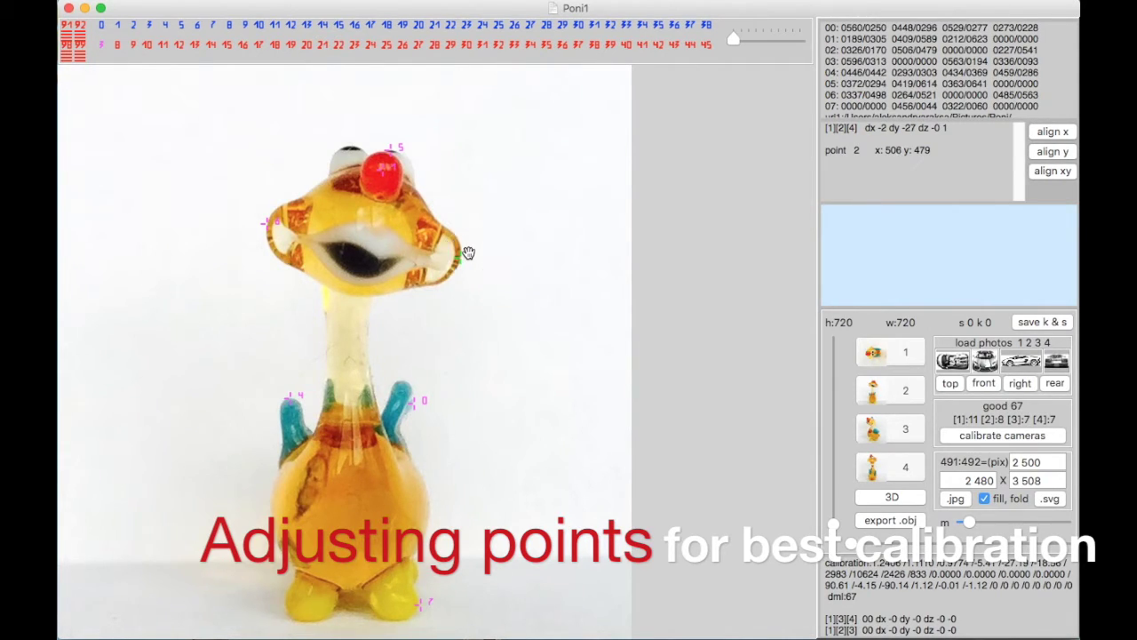
pyautogui.click(469, 254)
pyautogui.moveTo(468, 253); pyautogui.dragTo(470, 246)
pyautogui.click(468, 249)
pyautogui.click(1005, 434)
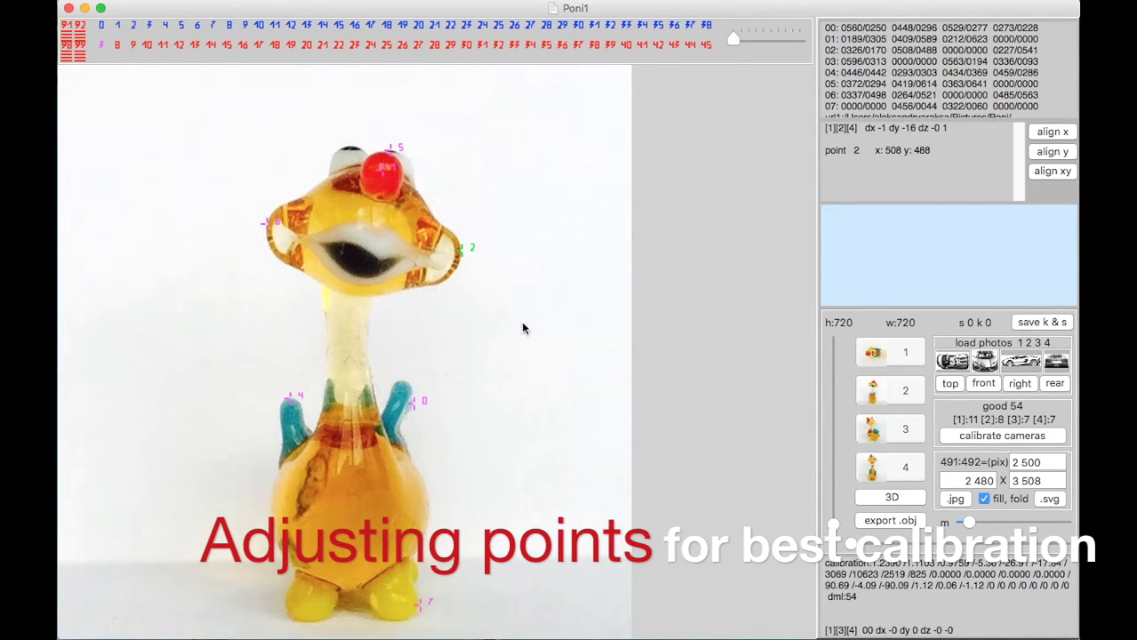
# Step: Nudge point 0 beside the wing two pixels left and recalibrate
pyautogui.click(423, 398)
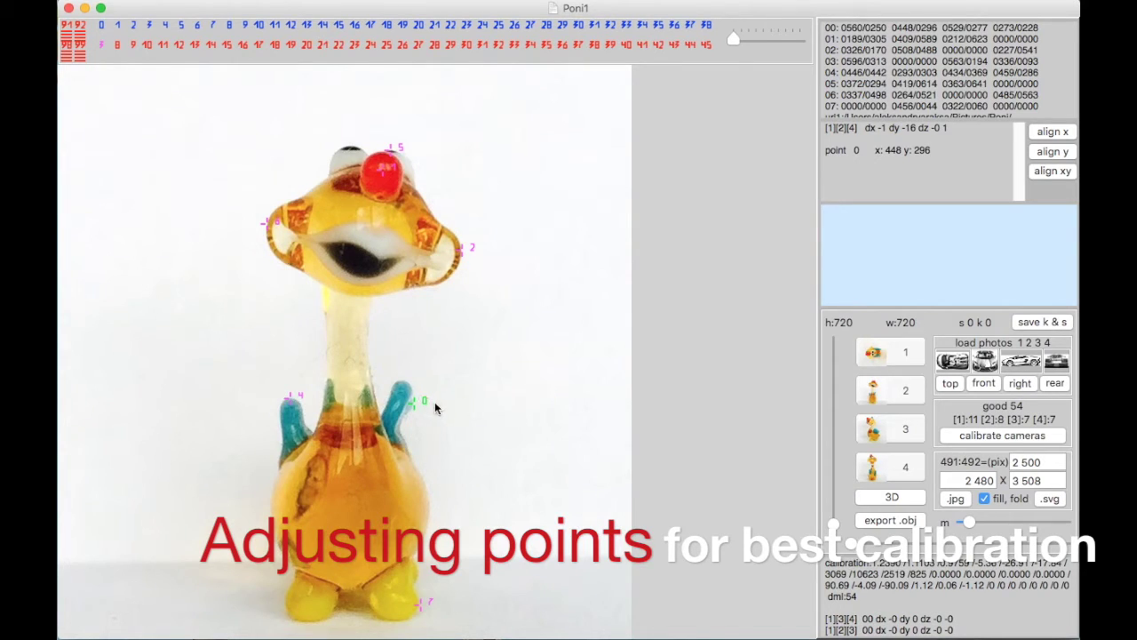
pyautogui.click(423, 399)
pyautogui.press('Left')
pyautogui.click(423, 400)
pyautogui.press('Left')
pyautogui.click(982, 437)
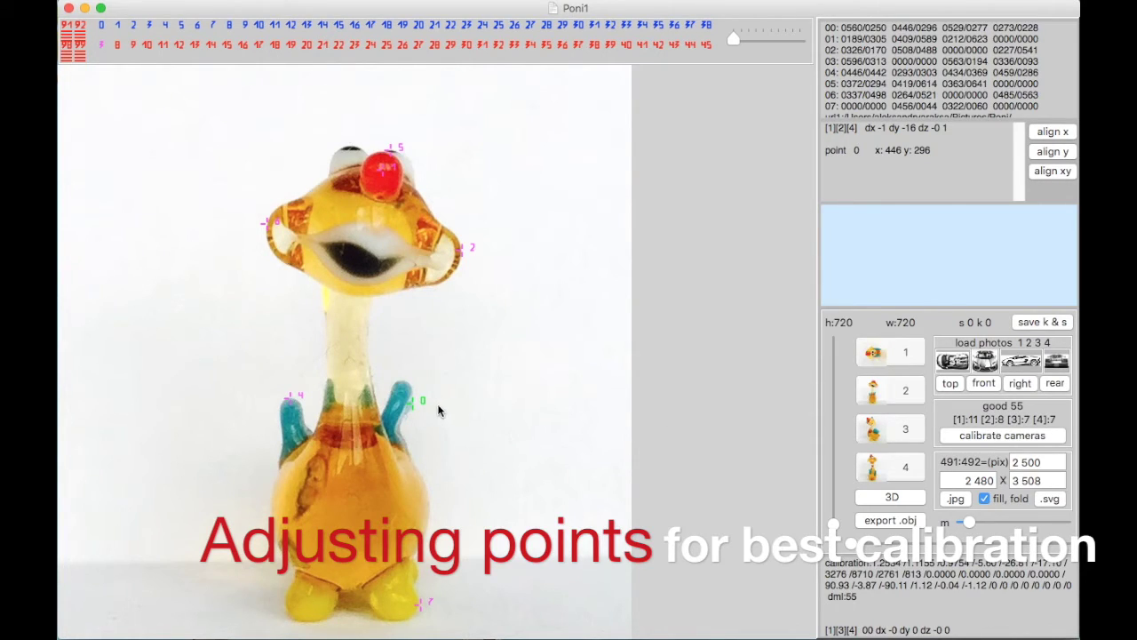
# Step: Raise point 0 slightly, recalibrate to good 55, settle point 7 at the feet, then show side photo 3
pyautogui.click(425, 402)
pyautogui.moveTo(425, 404); pyautogui.dragTo(425, 403)
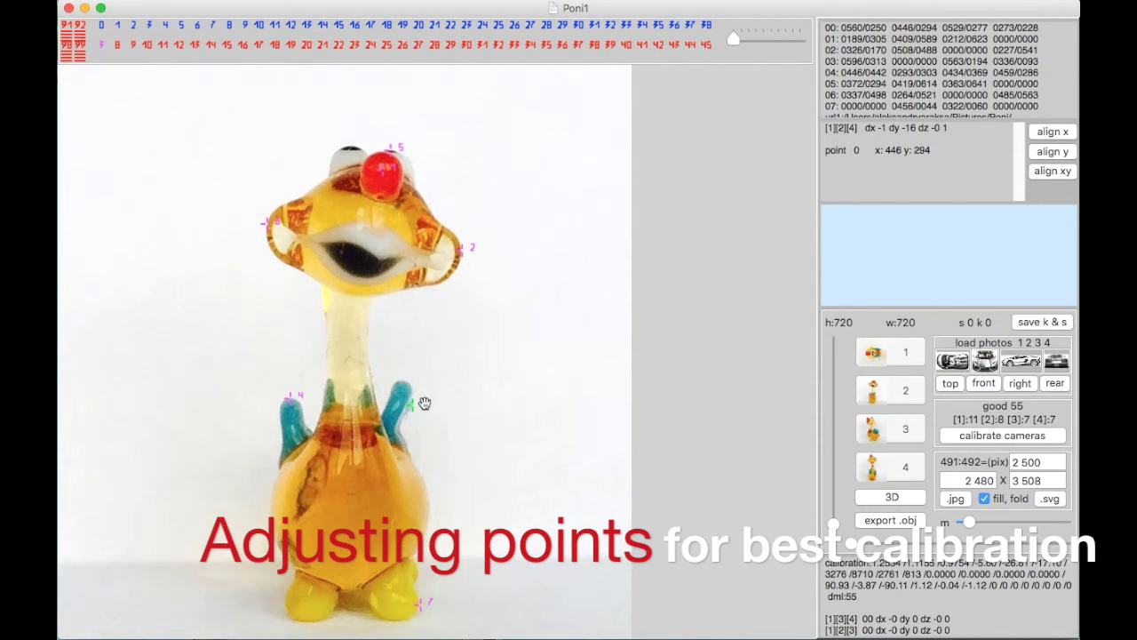
pyautogui.click(1009, 441)
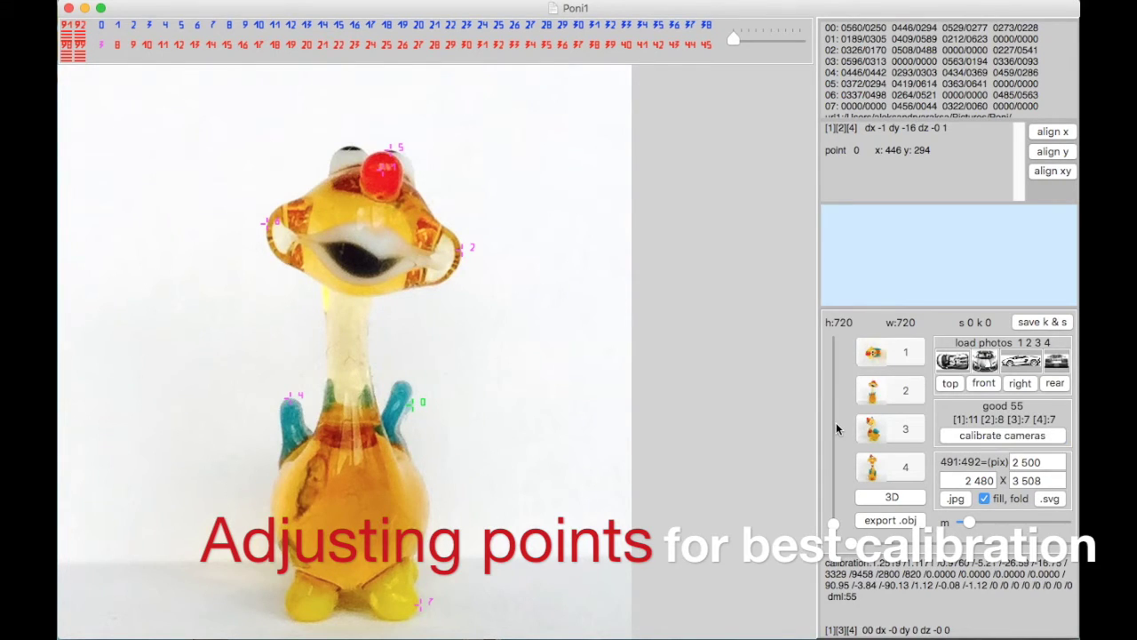
pyautogui.click(430, 600)
pyautogui.moveTo(431, 600); pyautogui.dragTo(430, 599)
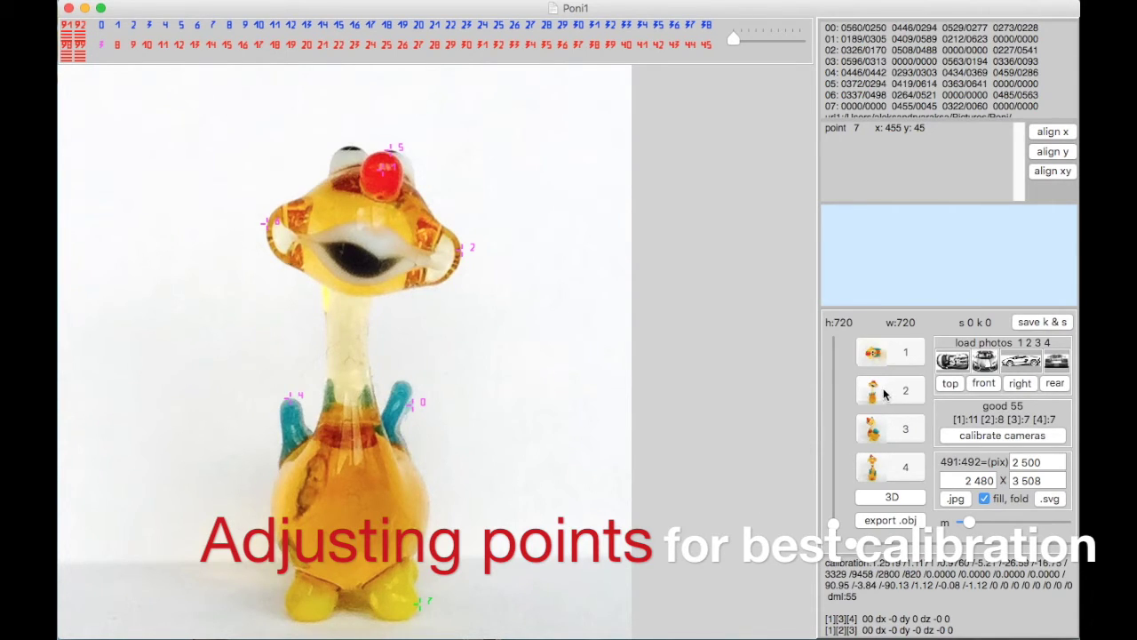
pyautogui.click(882, 431)
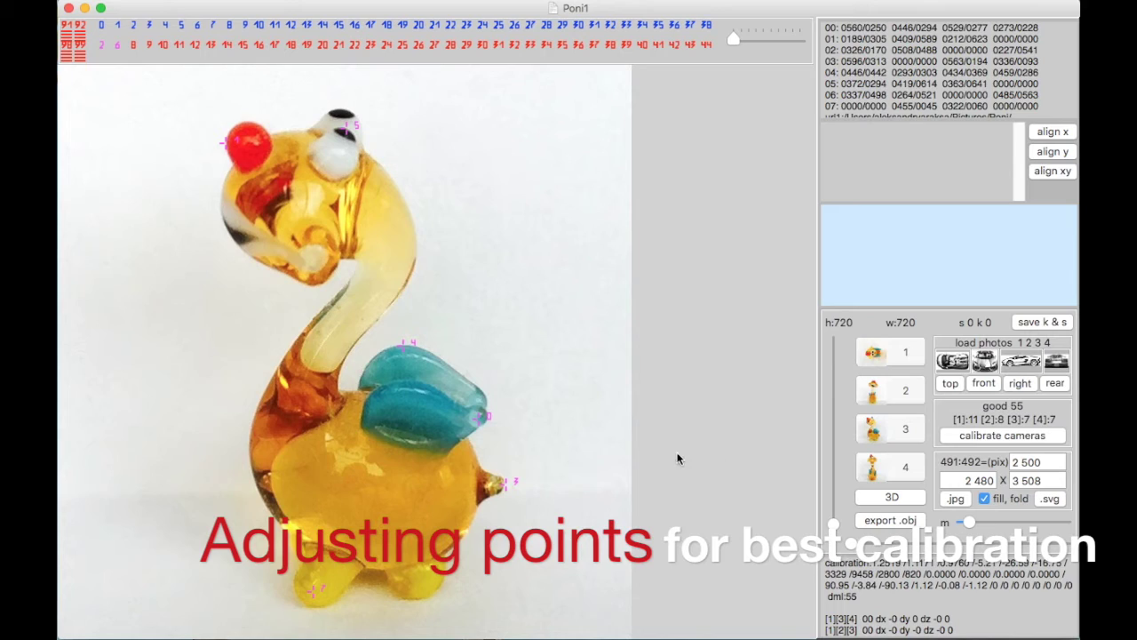
# Step: Nudge tail point 3 two pixels left and wing-tip point 0 slightly, then recalibrate
pyautogui.click(516, 484)
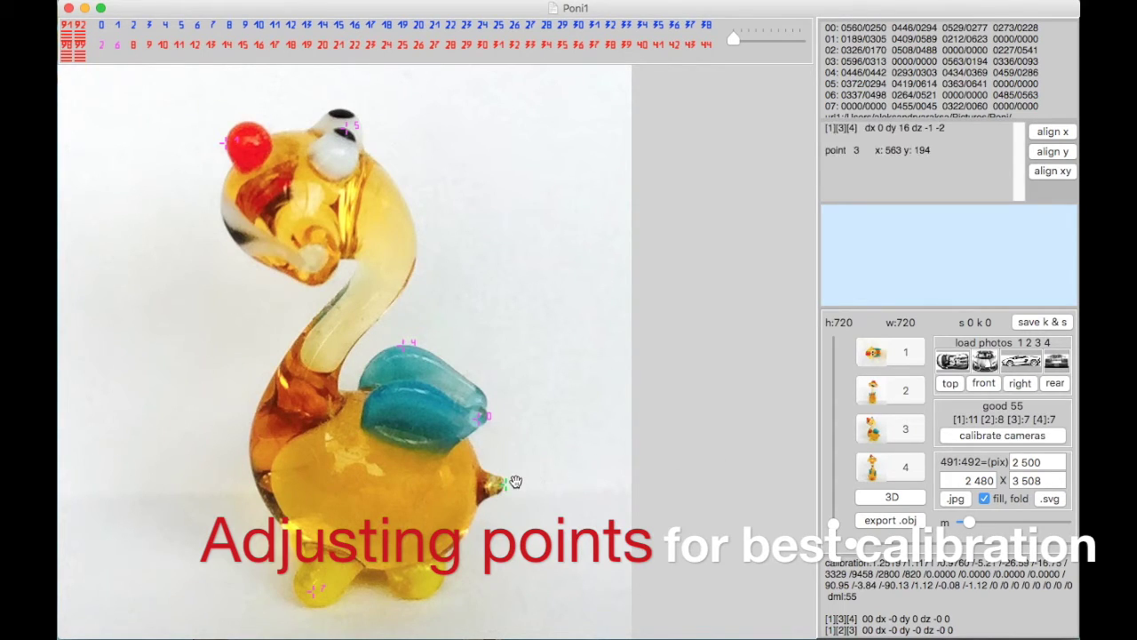
pyautogui.click(516, 481)
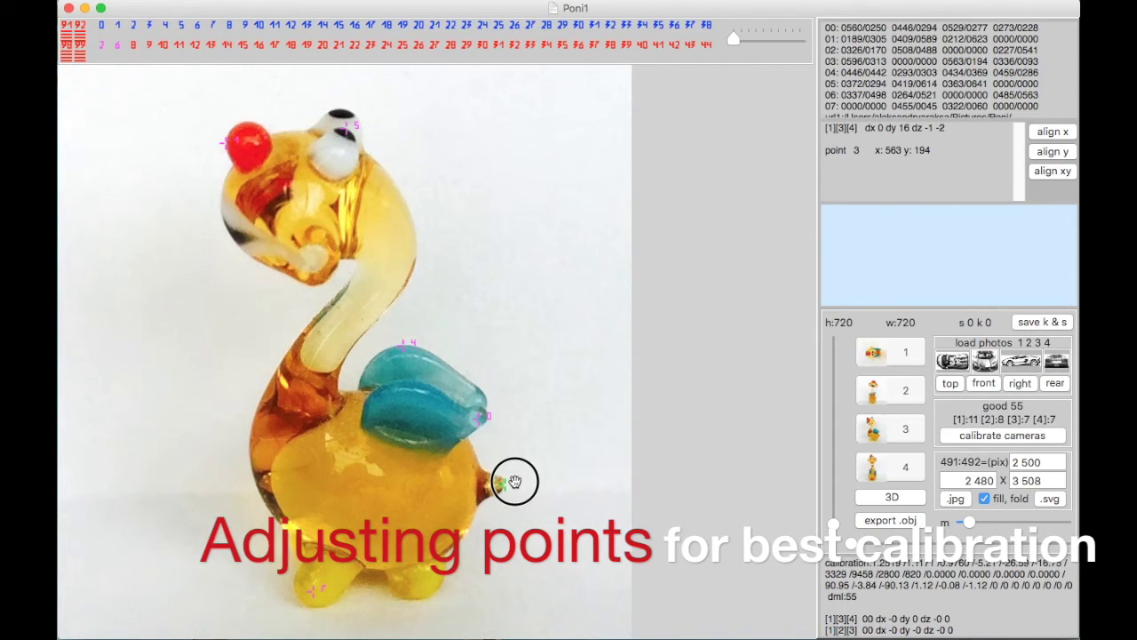
pyautogui.moveTo(515, 482); pyautogui.dragTo(513, 481)
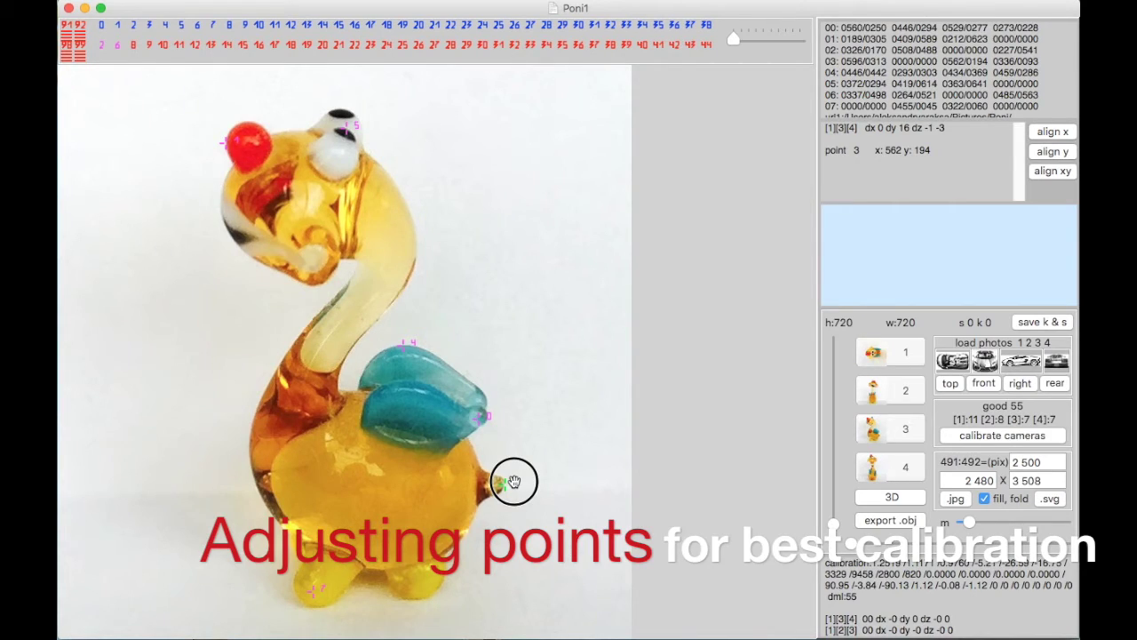
pyautogui.moveTo(514, 481); pyautogui.dragTo(512, 482)
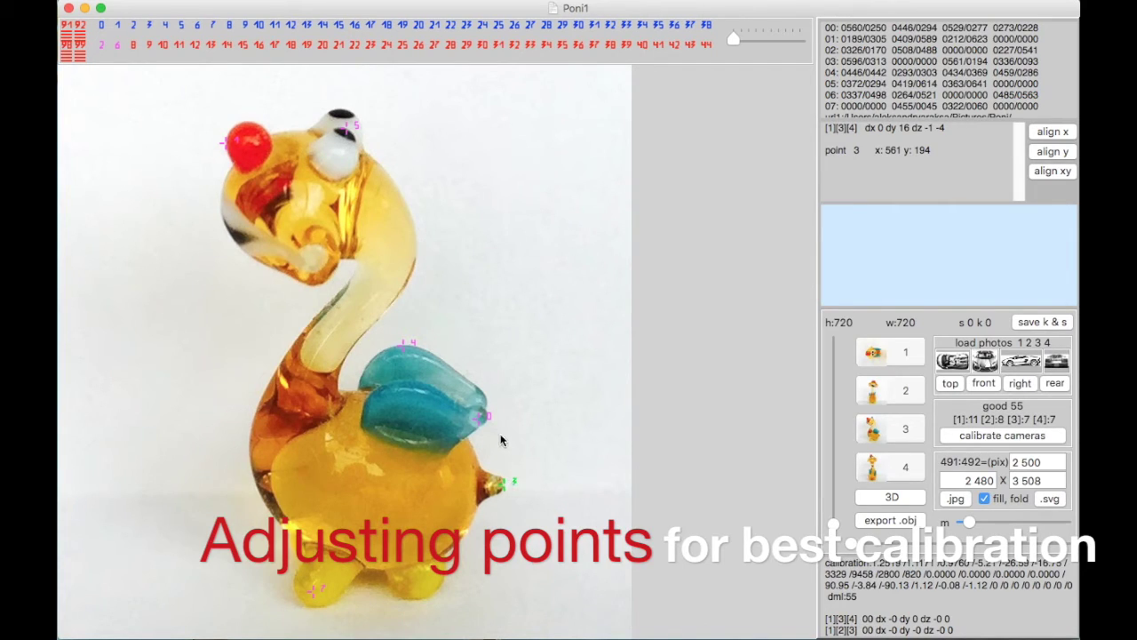
pyautogui.click(488, 415)
pyautogui.moveTo(488, 415); pyautogui.dragTo(488, 415)
pyautogui.click(994, 441)
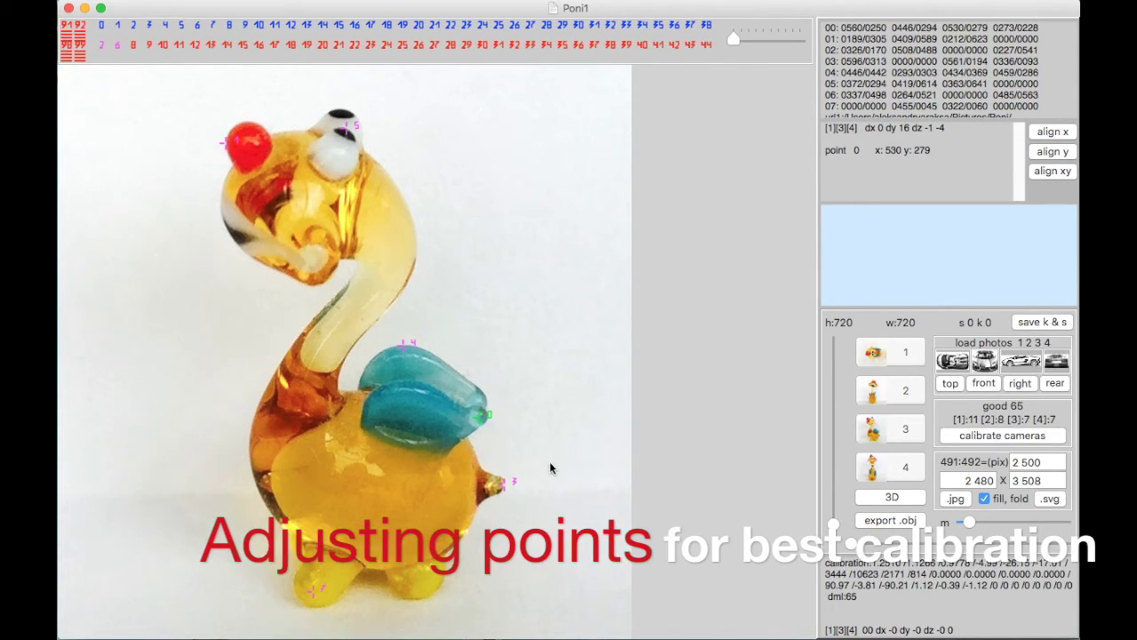
# Step: Move wing-tip point 0 left and up a pixel and recalibrate
pyautogui.click(487, 416)
pyautogui.moveTo(487, 416); pyautogui.dragTo(486, 415)
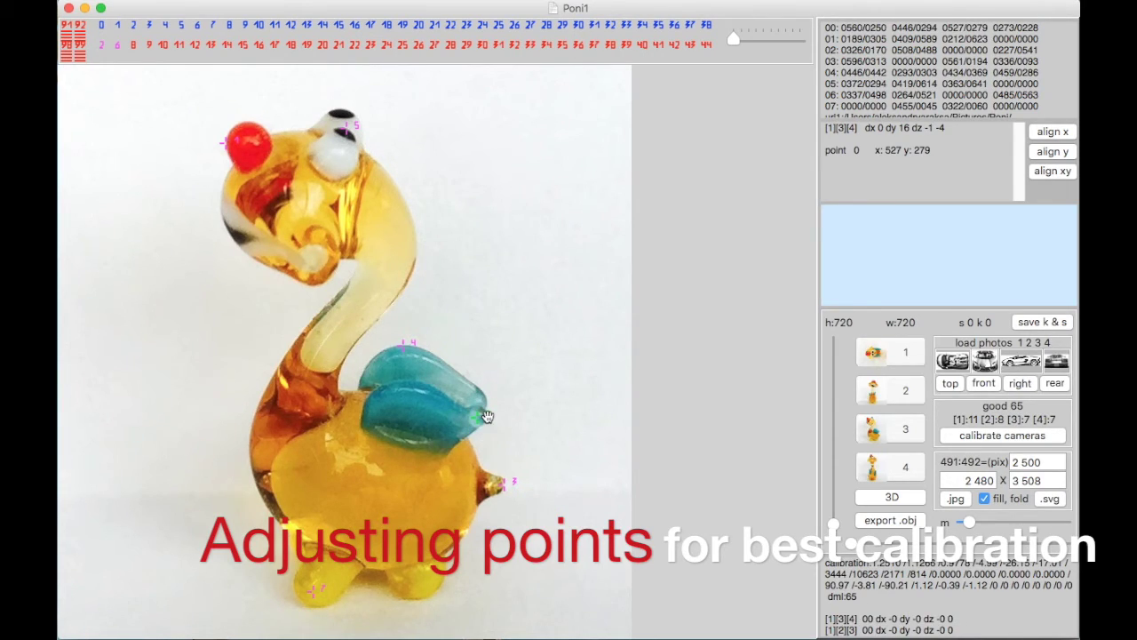
pyautogui.click(487, 416)
pyautogui.moveTo(487, 415); pyautogui.dragTo(487, 414)
pyautogui.click(1010, 433)
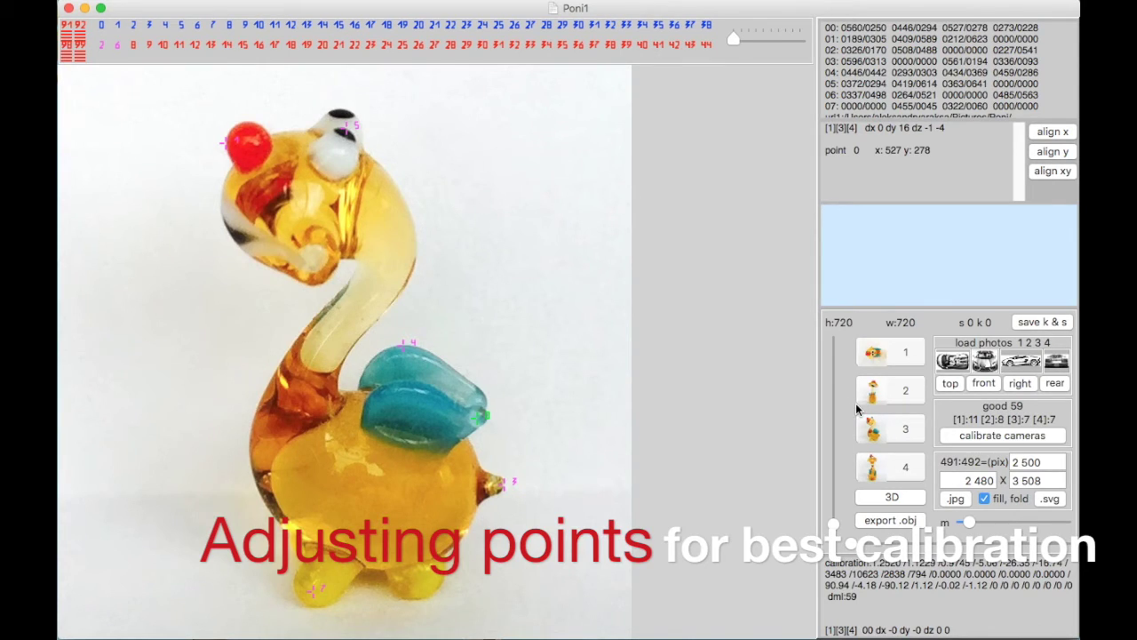
# Step: Shift eye point 5 to x 359, y 643, recalibrate to good 54, and deselect it
pyautogui.click(356, 128)
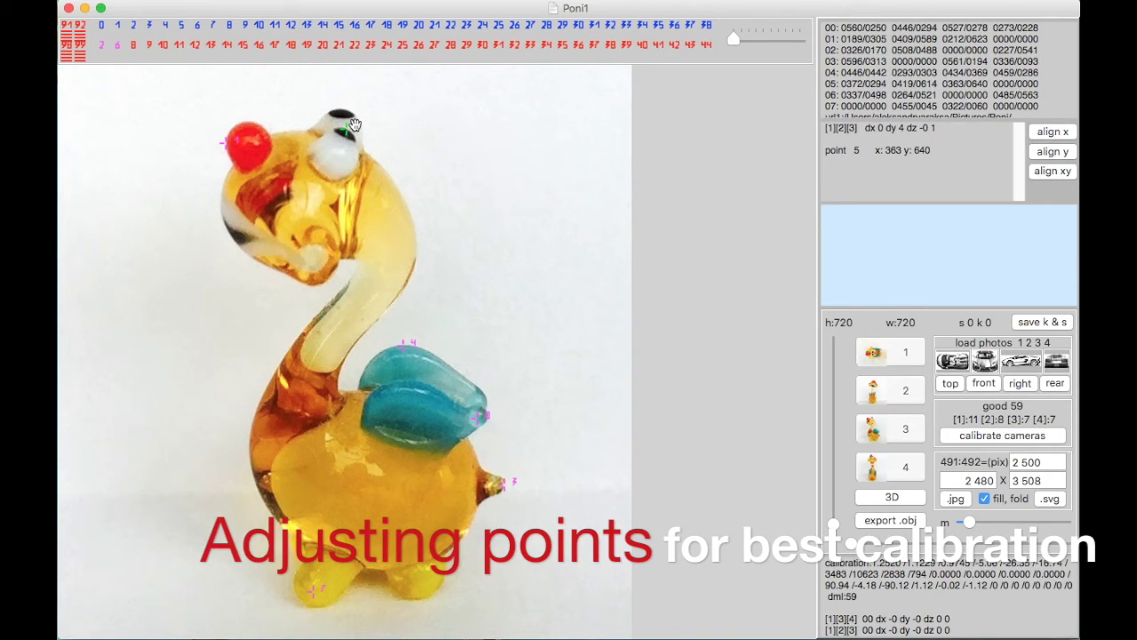
pyautogui.click(1000, 437)
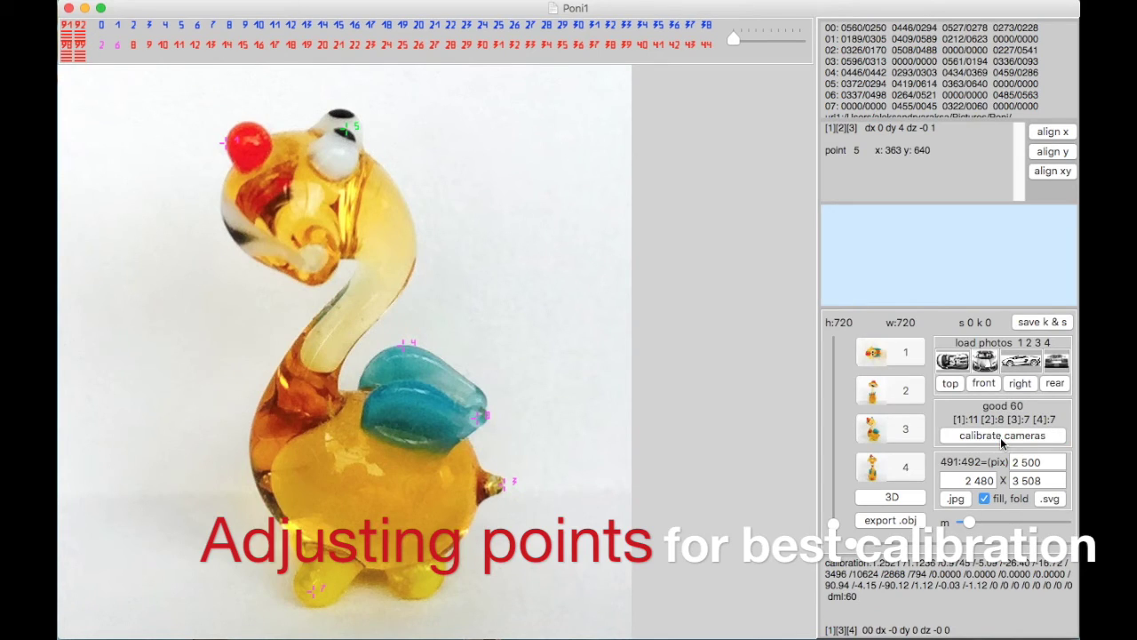
pyautogui.moveTo(356, 121); pyautogui.dragTo(354, 123)
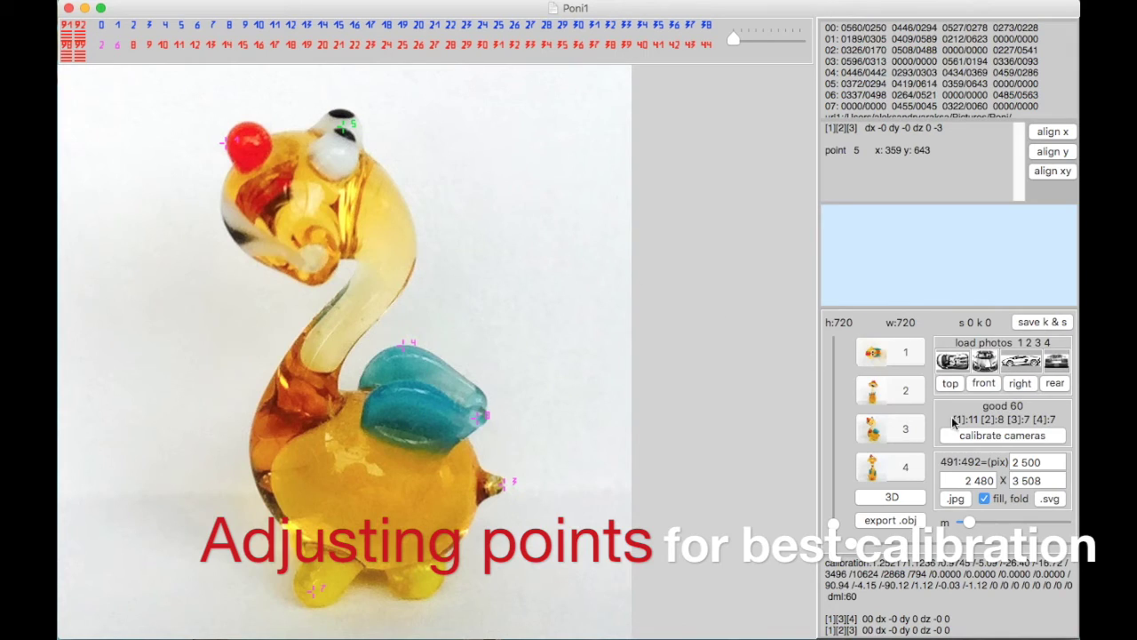
pyautogui.click(1018, 438)
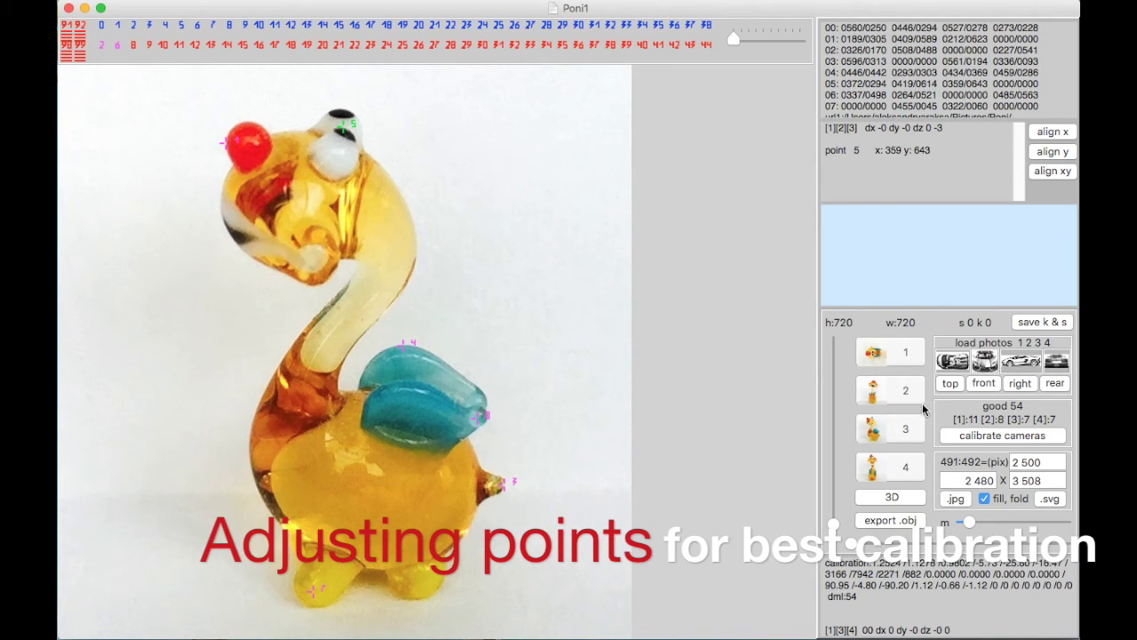
pyautogui.click(880, 421)
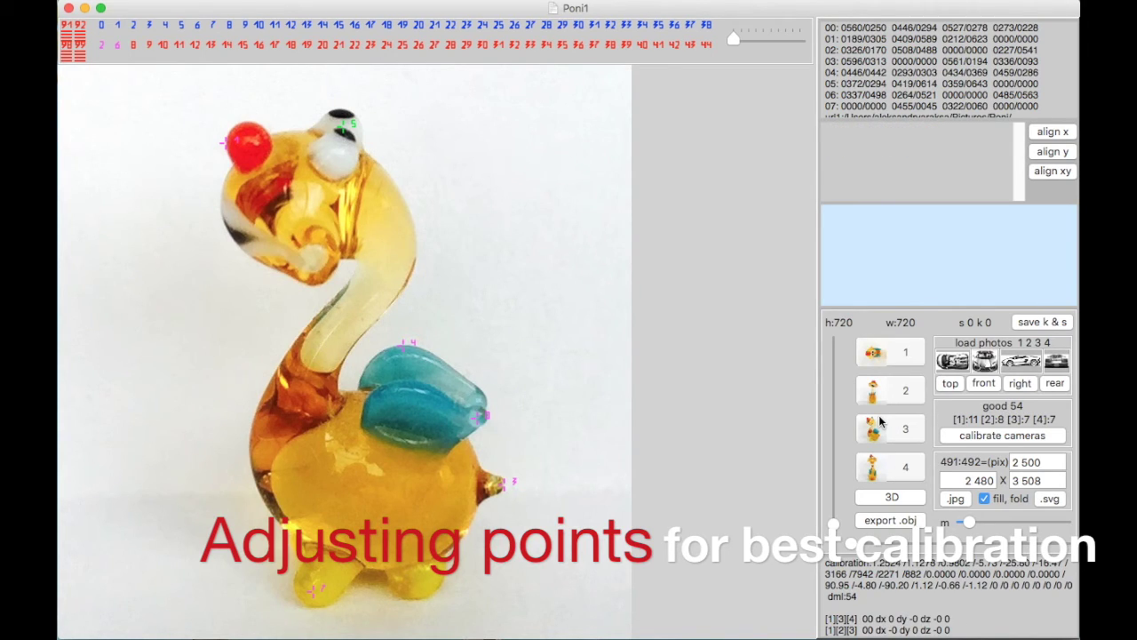
# Step: In photo 4, raise point 2 onto the giraffe's cheek at x 230, y 528 and recalibrate
pyautogui.click(884, 467)
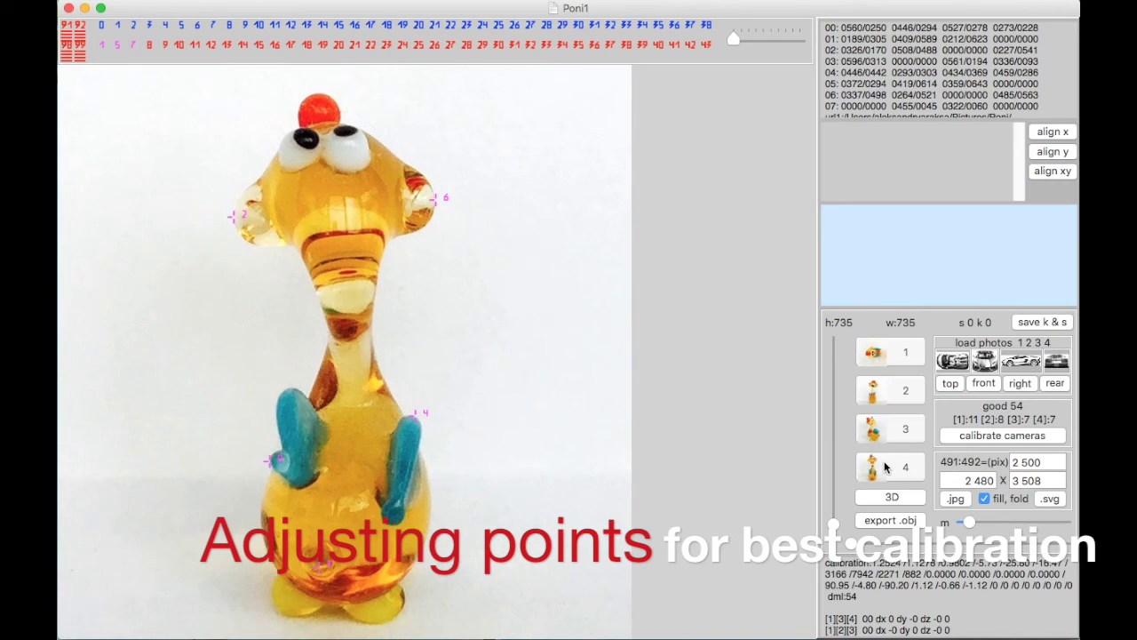
pyautogui.click(234, 215)
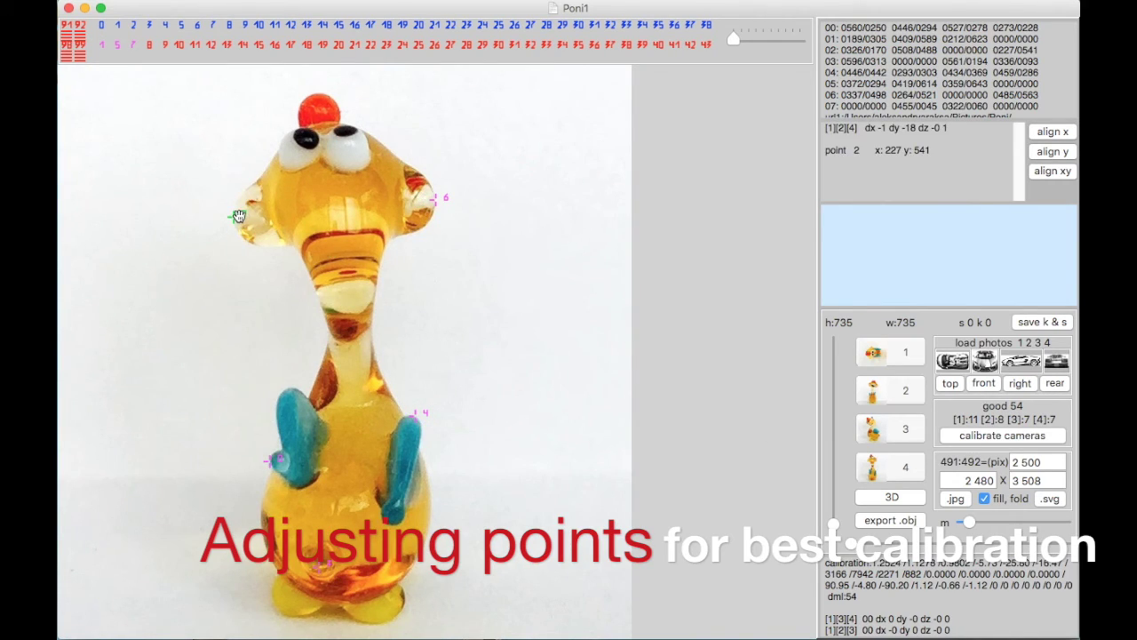
pyautogui.click(238, 217)
pyautogui.moveTo(238, 218); pyautogui.dragTo(240, 219)
pyautogui.moveTo(240, 220); pyautogui.dragTo(240, 222)
pyautogui.click(239, 221)
pyautogui.moveTo(239, 222); pyautogui.dragTo(241, 225)
pyautogui.click(241, 224)
pyautogui.moveTo(241, 225); pyautogui.dragTo(241, 226)
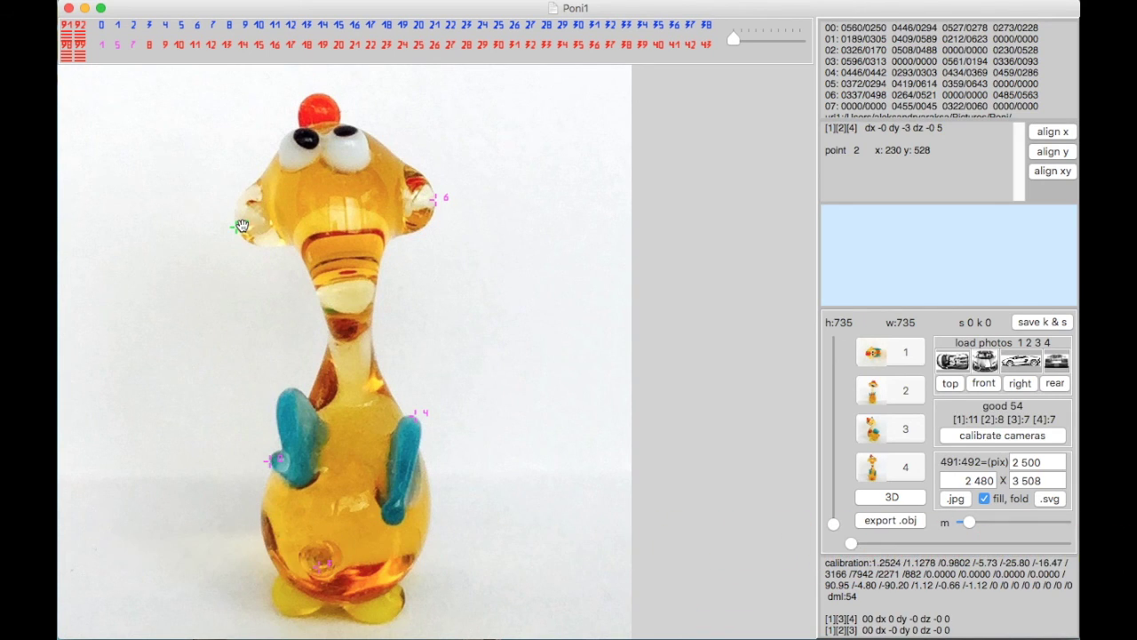
pyautogui.click(975, 436)
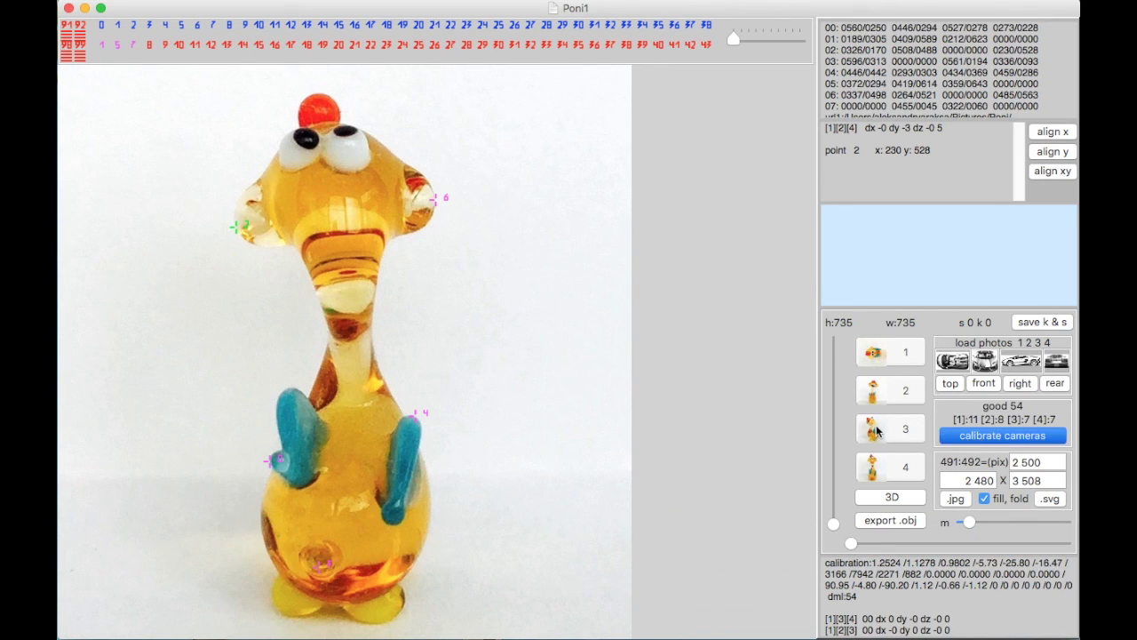